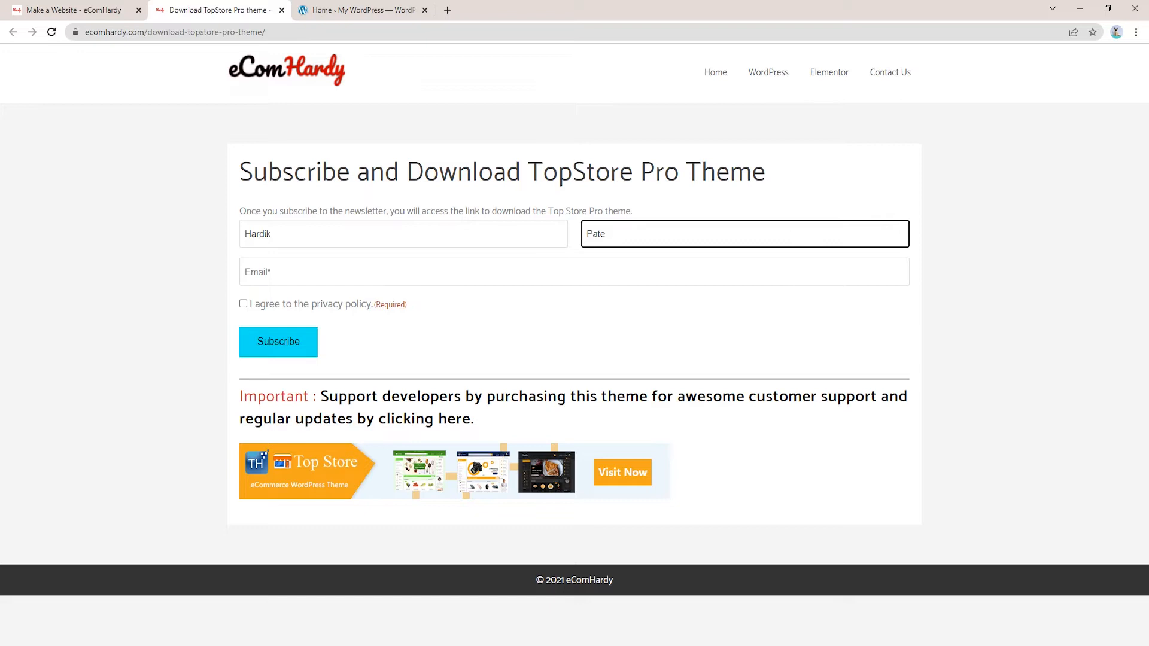
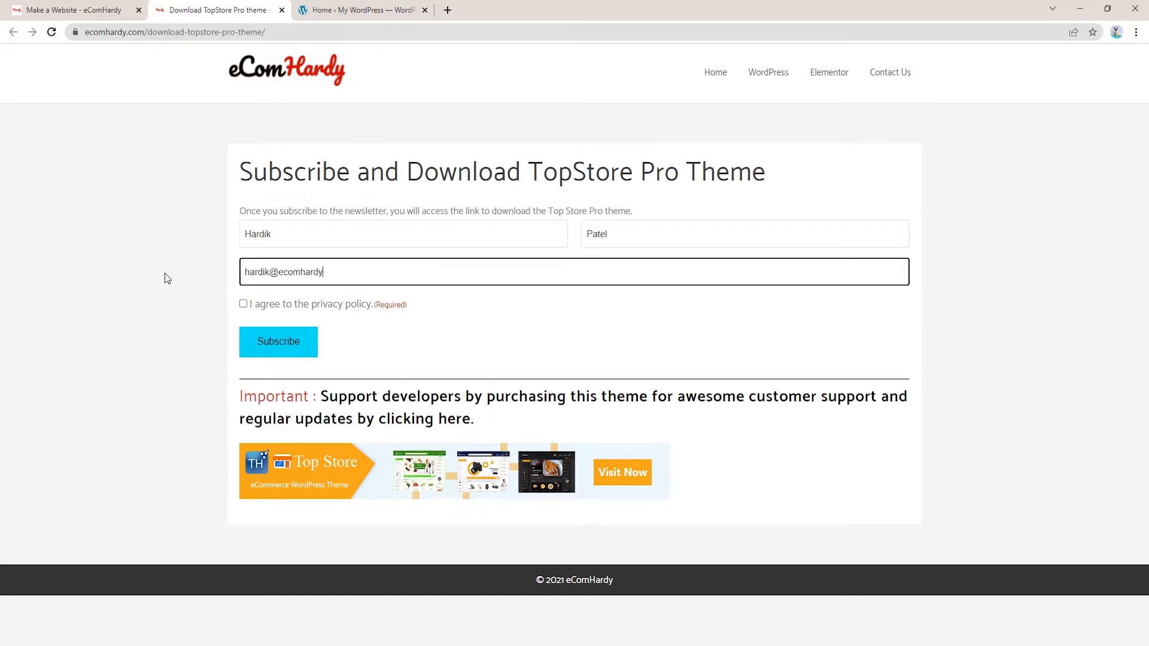
Subscribe to the eComHardy newsletter with an email address, then download top-store-pro.zip
left_click(243, 304)
left_click(292, 347)
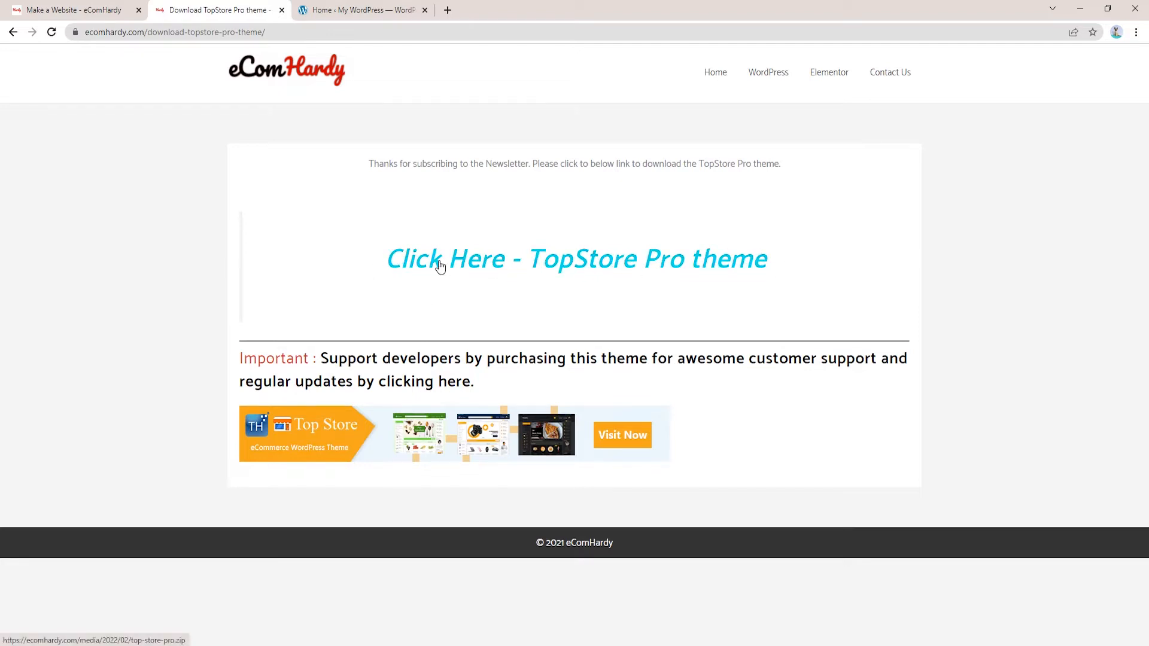
left_click(504, 265)
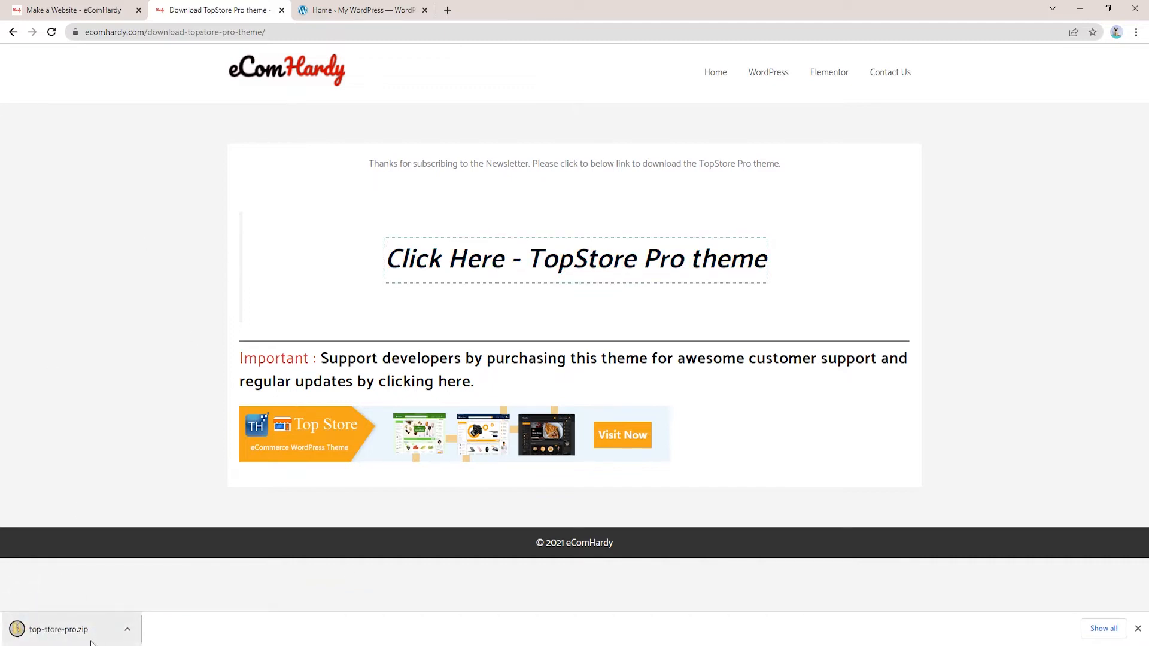
left_click(377, 8)
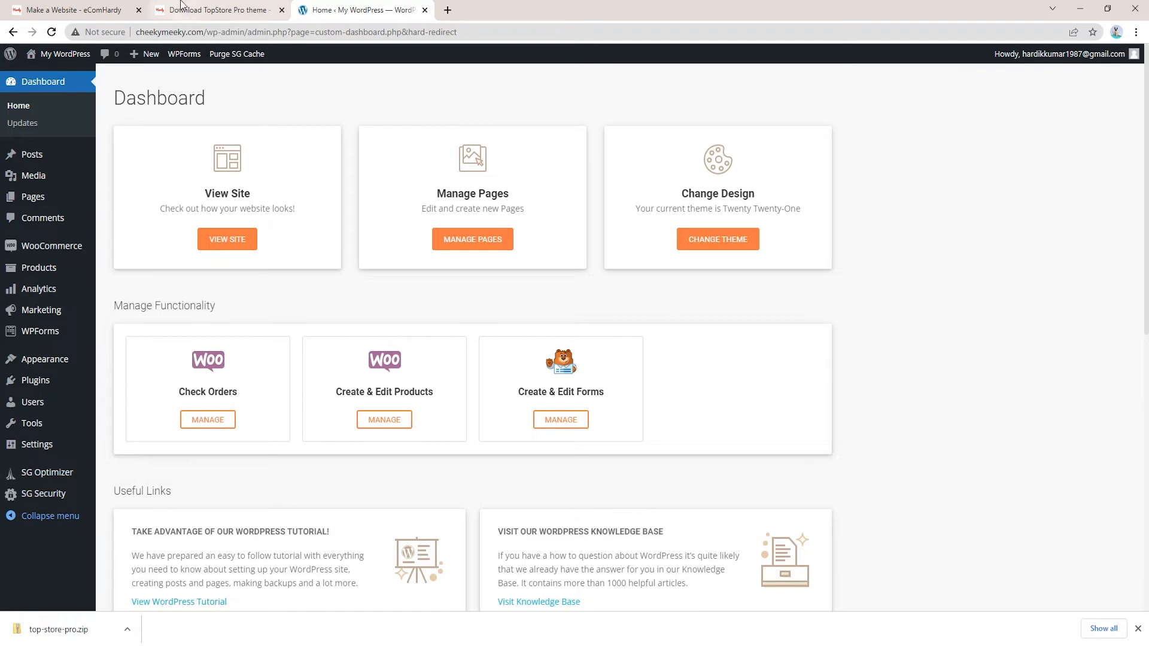
Open Appearance > Themes > Add New and show the Upload Theme panel
left_click(215, 10)
left_click(75, 9)
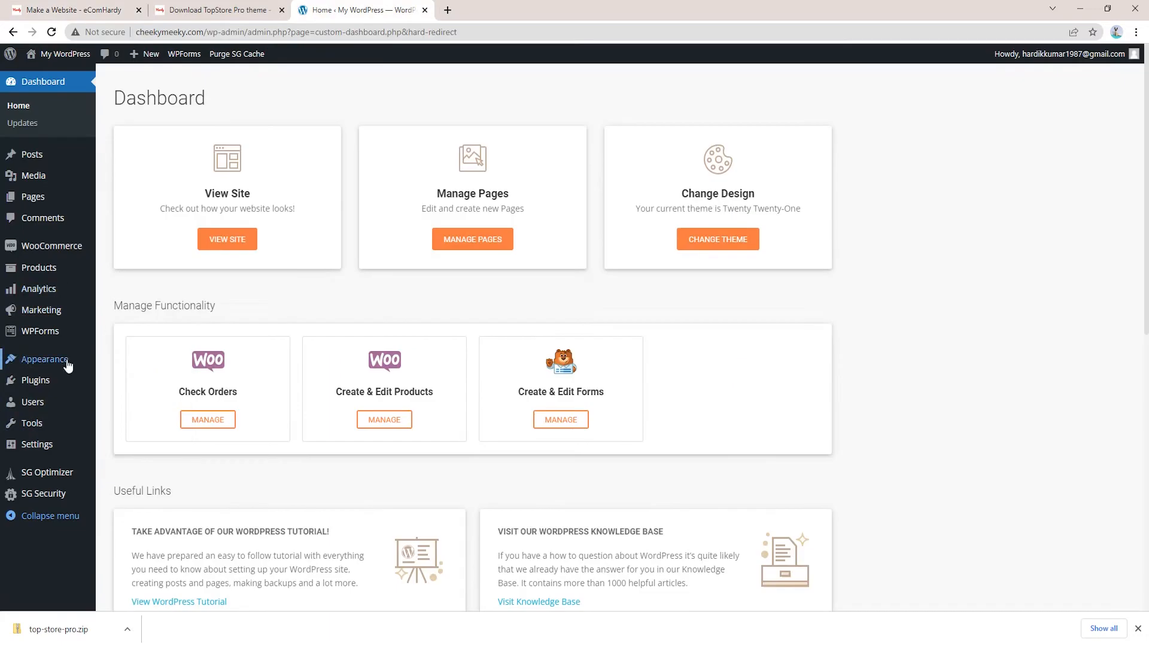
mouse_move(48, 246)
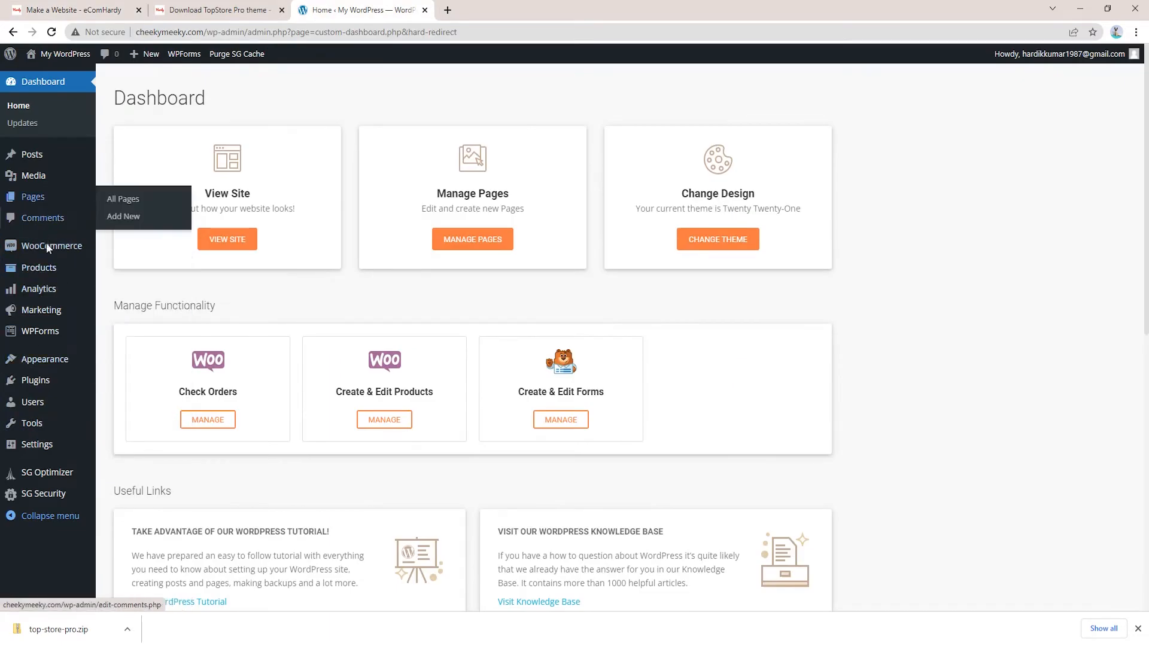
mouse_move(51, 366)
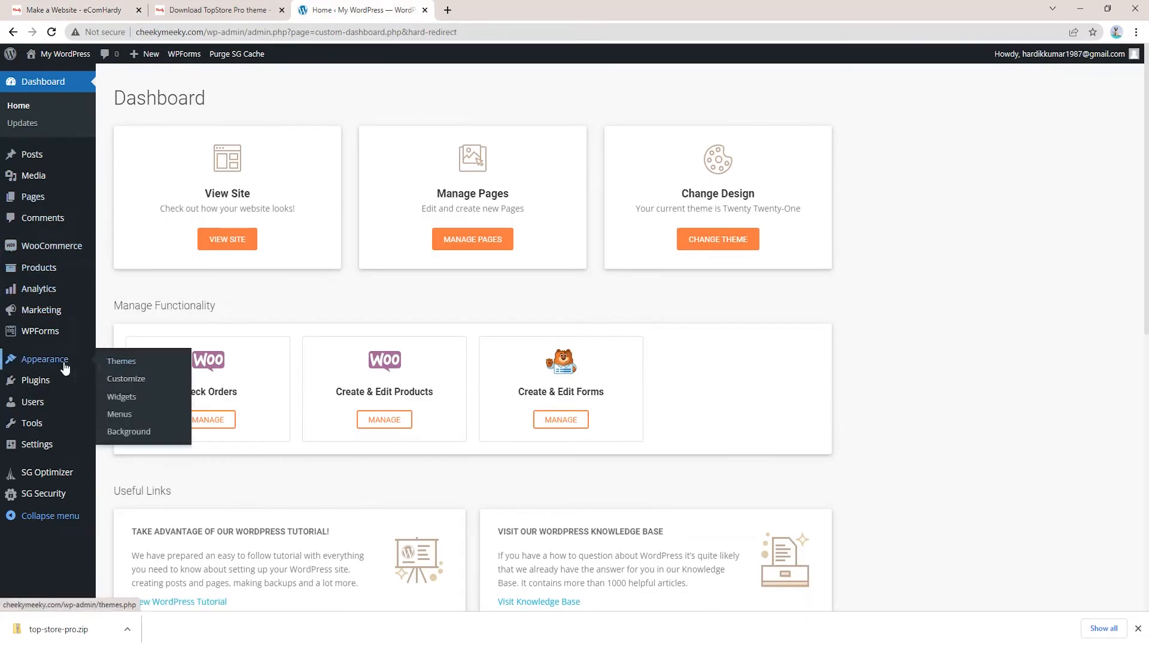
left_click(125, 368)
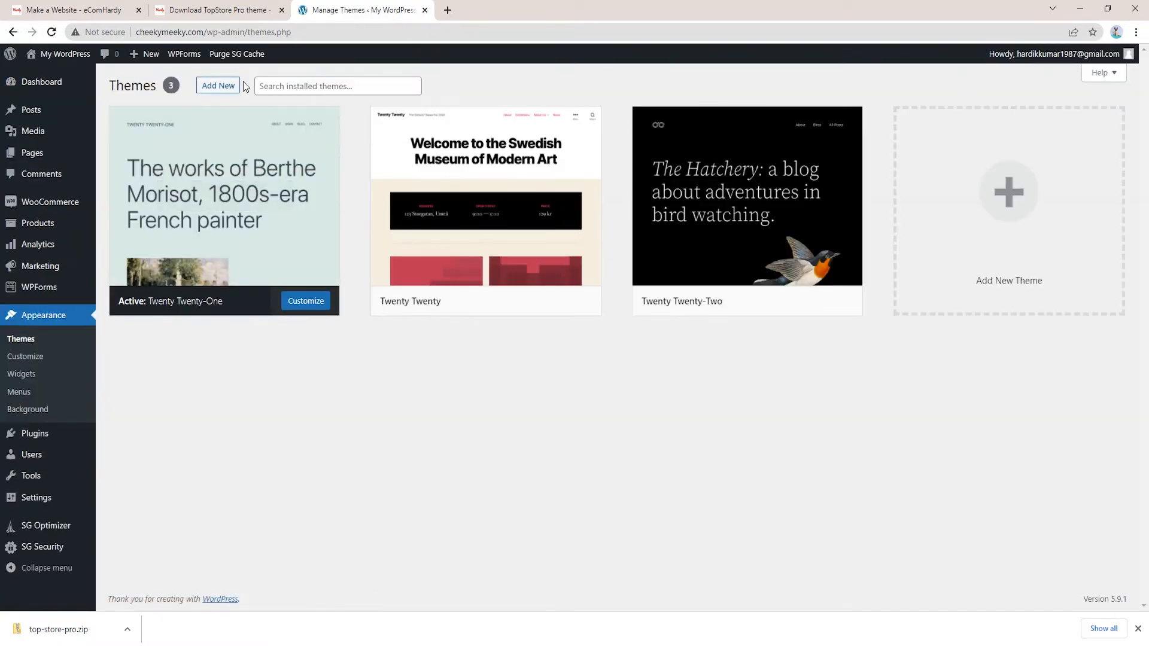
left_click(213, 92)
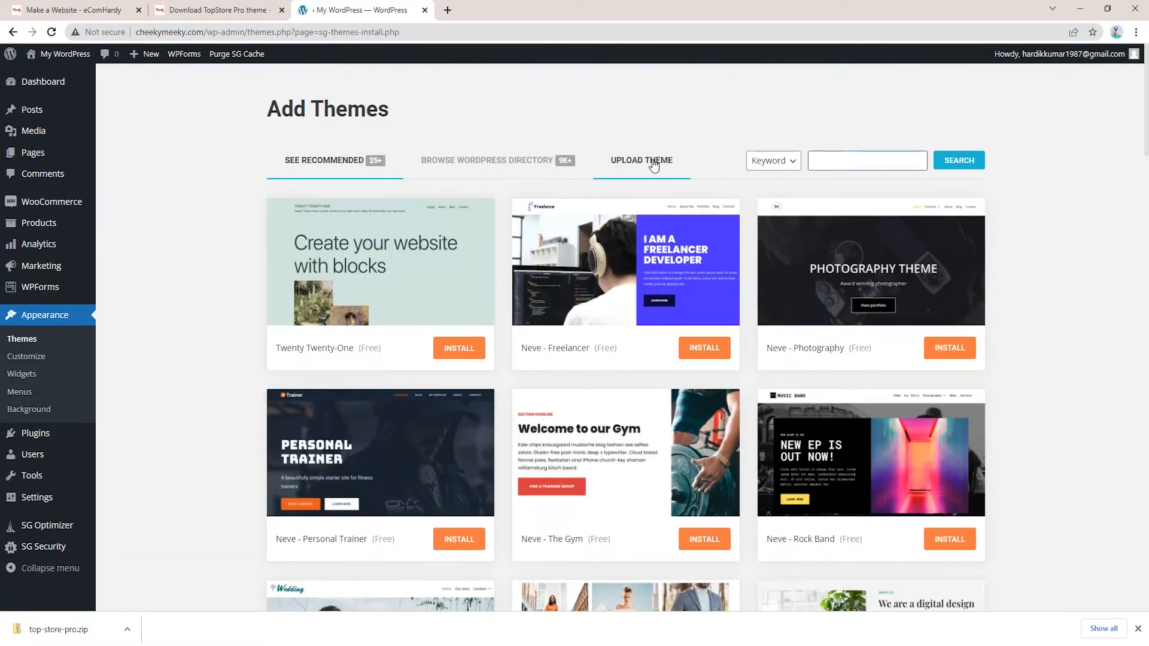
left_click(654, 167)
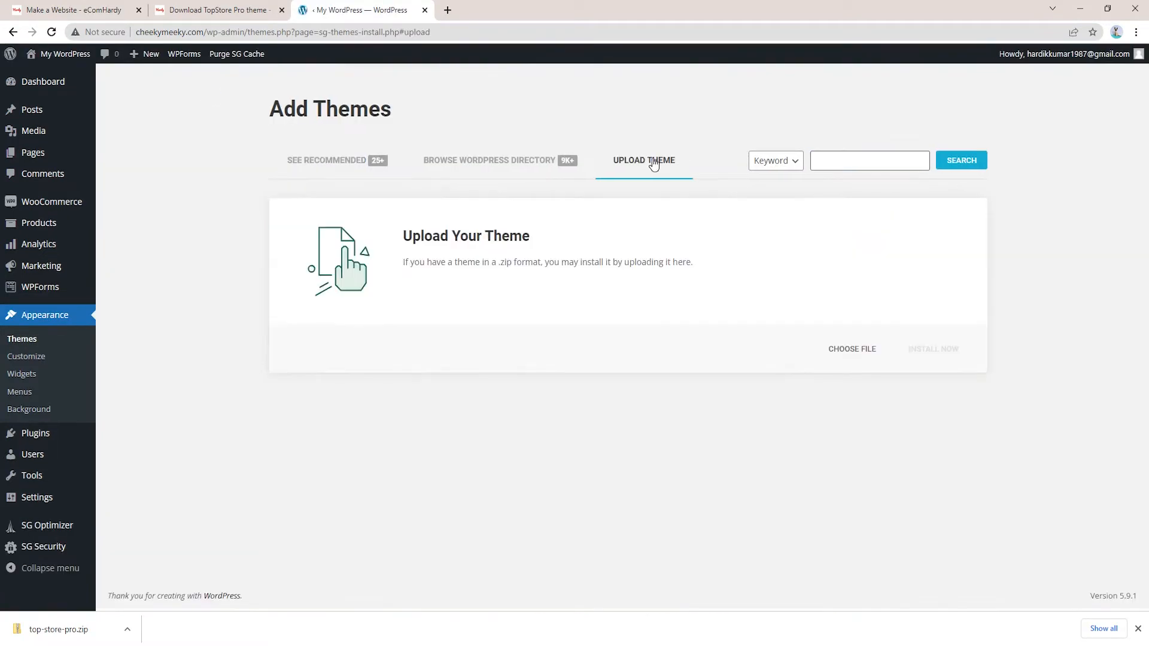
Upload top-store-pro.zip from Downloads, install it and activate Top Store Pro
left_click(857, 349)
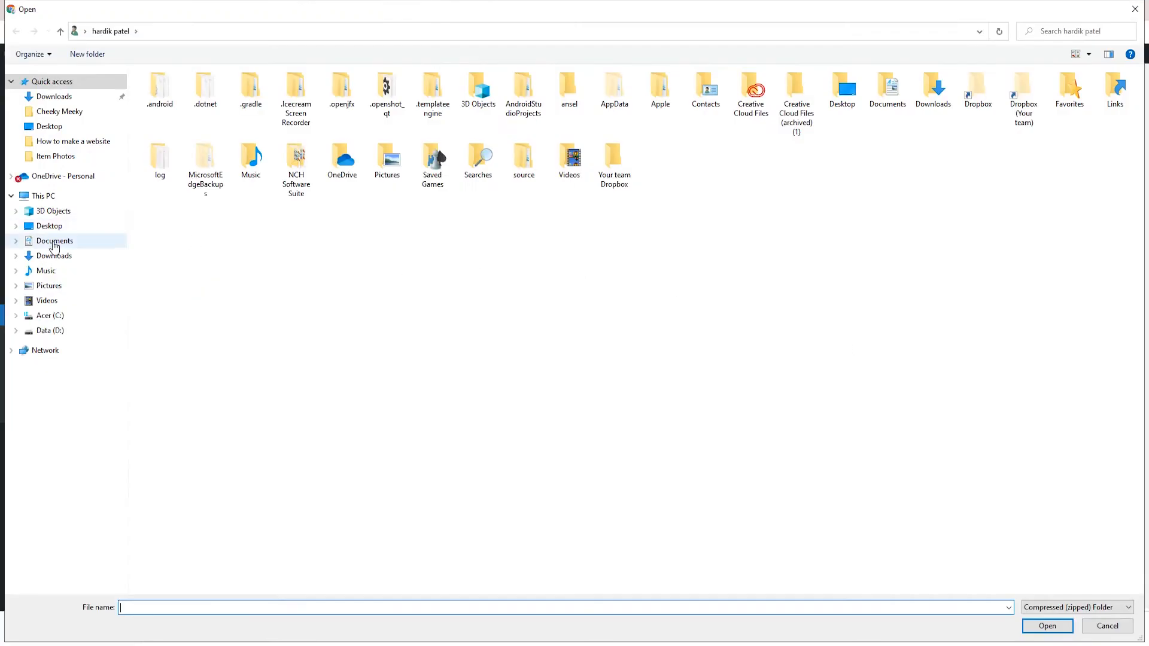
left_click(54, 255)
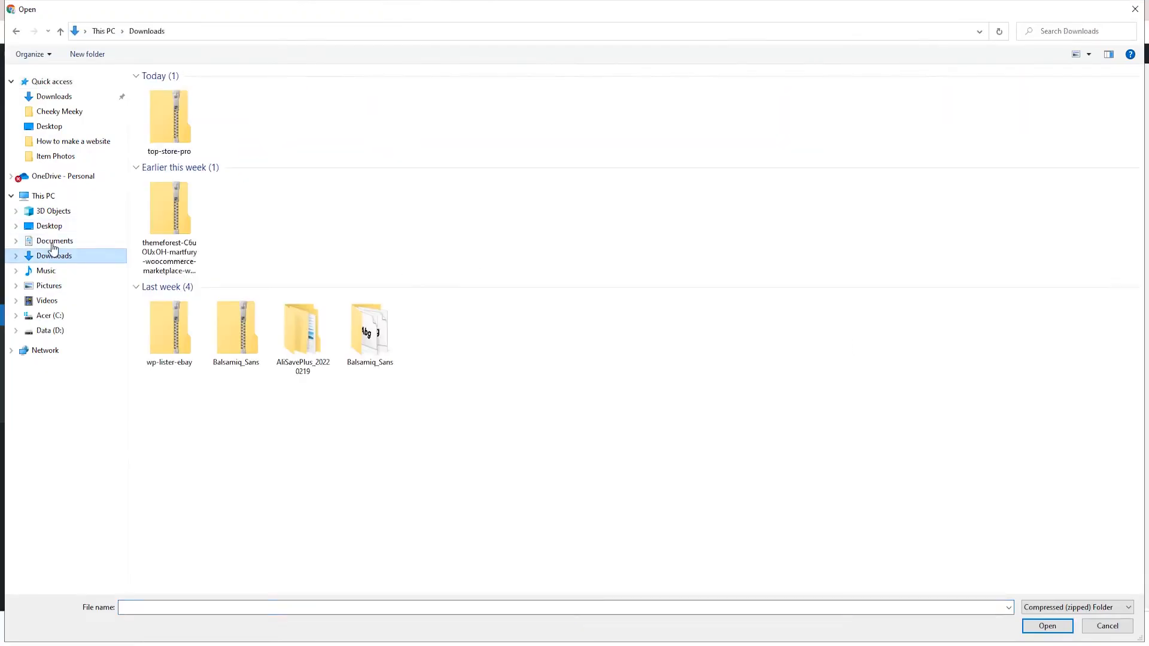
double_click(171, 121)
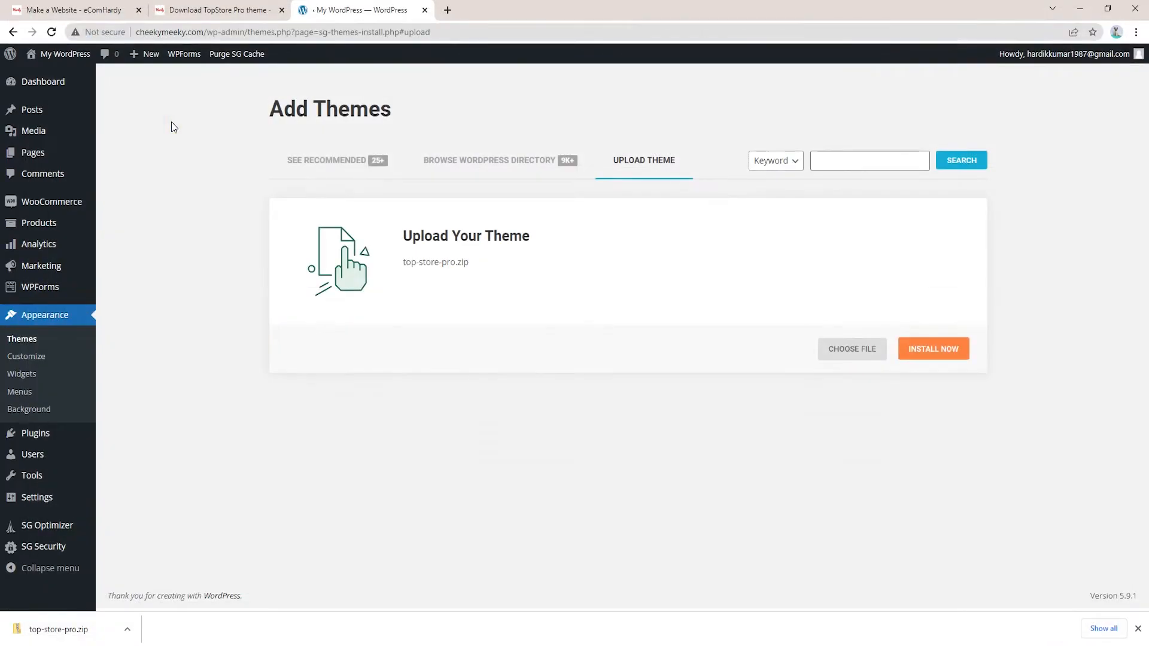
left_click(954, 359)
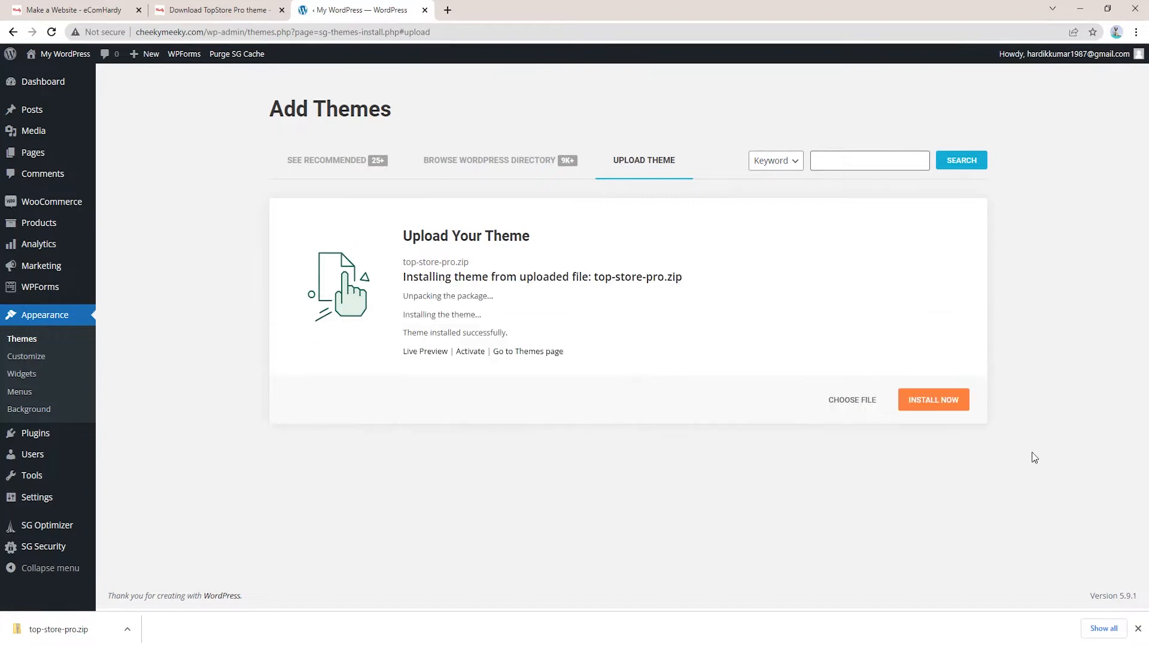
left_click(470, 353)
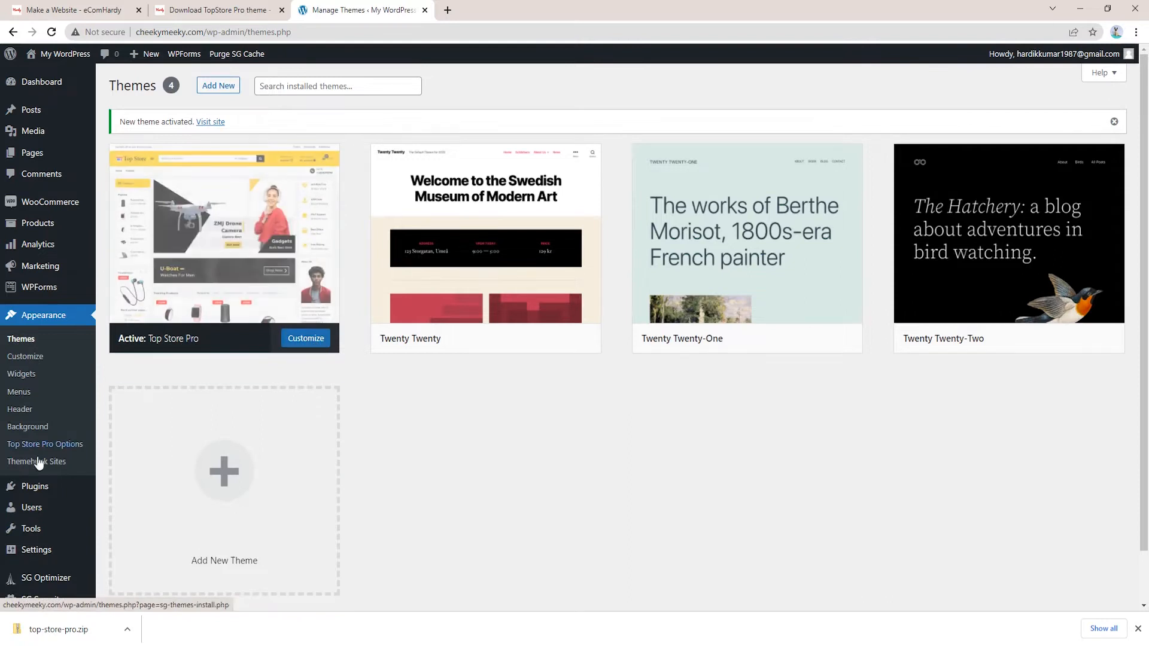
Open Top Store Pro Options and view the theme's recommended plugins list
left_click(70, 451)
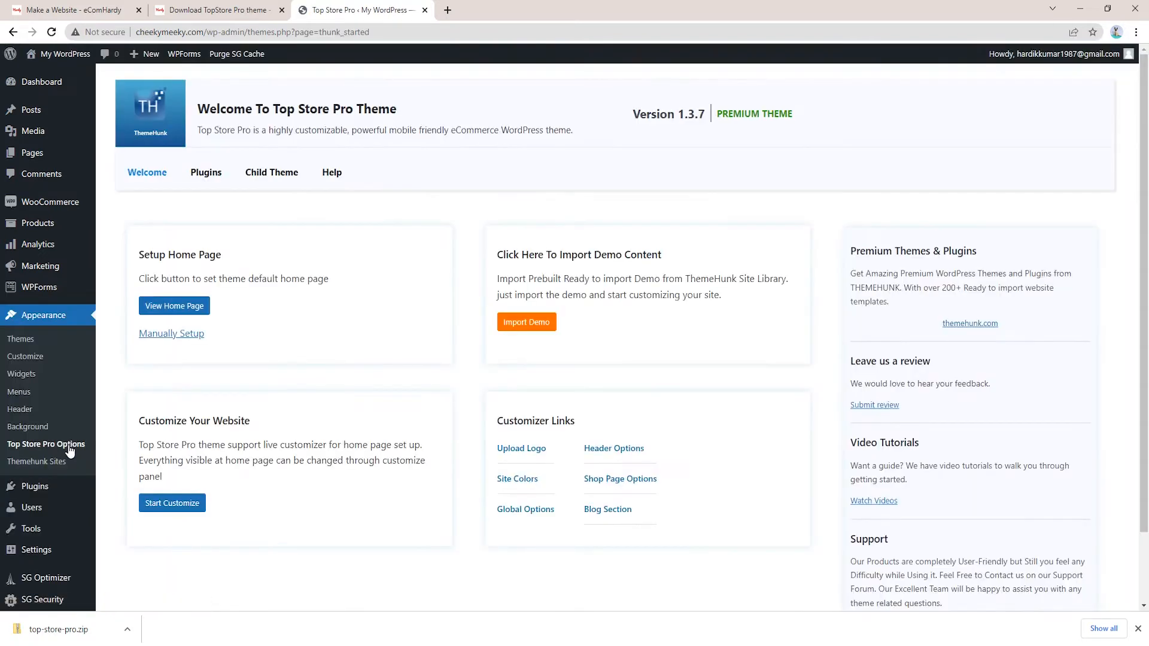
scroll(891, 456, "down", 2)
scroll(322, 242, "up", 2)
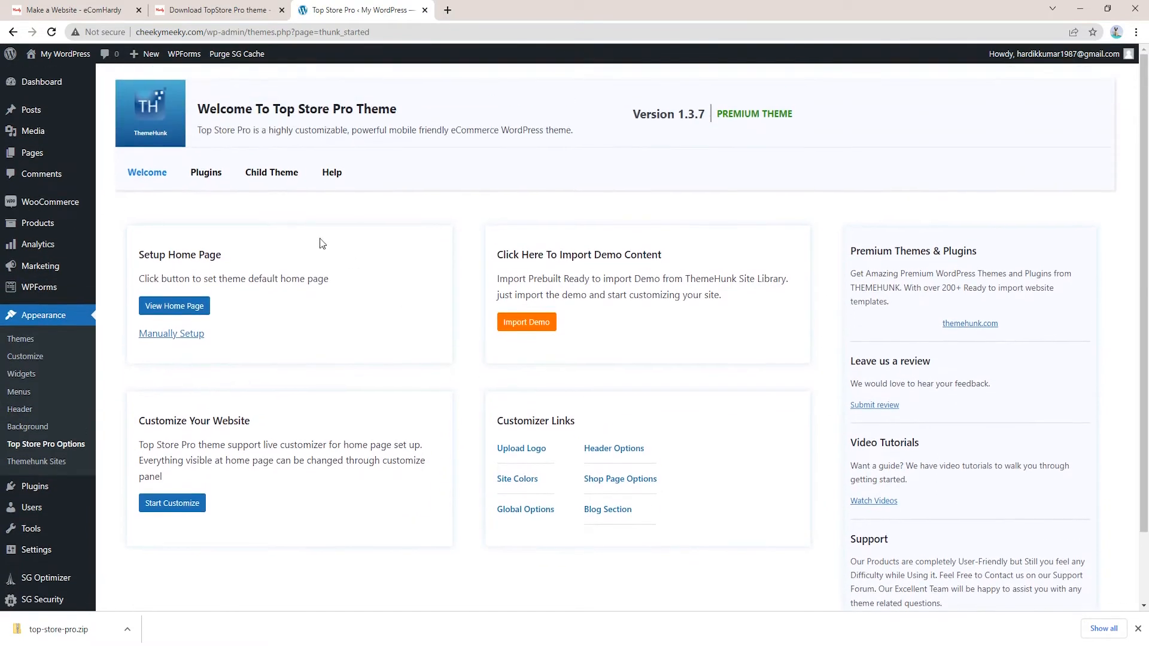
left_click(207, 174)
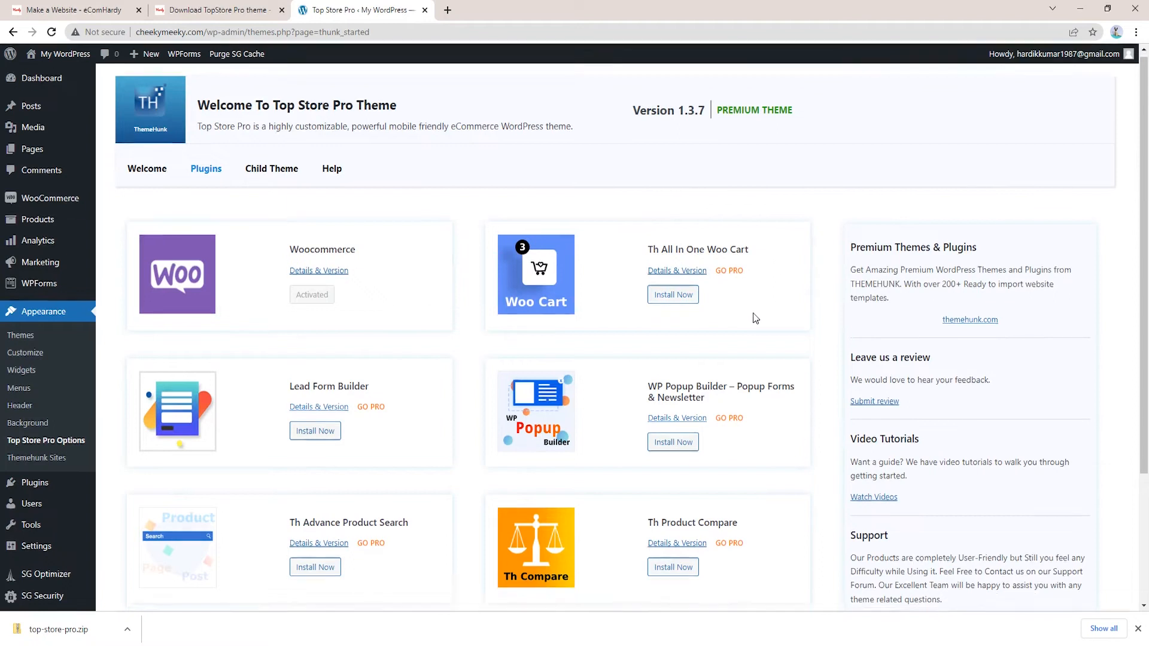
scroll(751, 318, "down", 3)
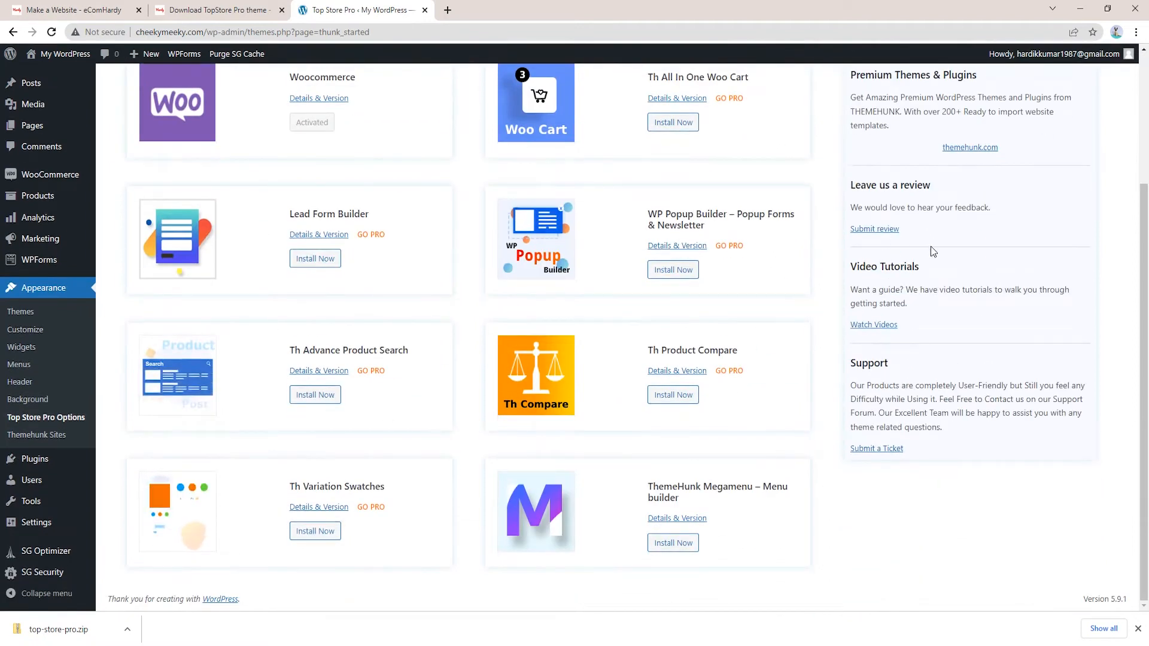
scroll(838, 215, "up", 3)
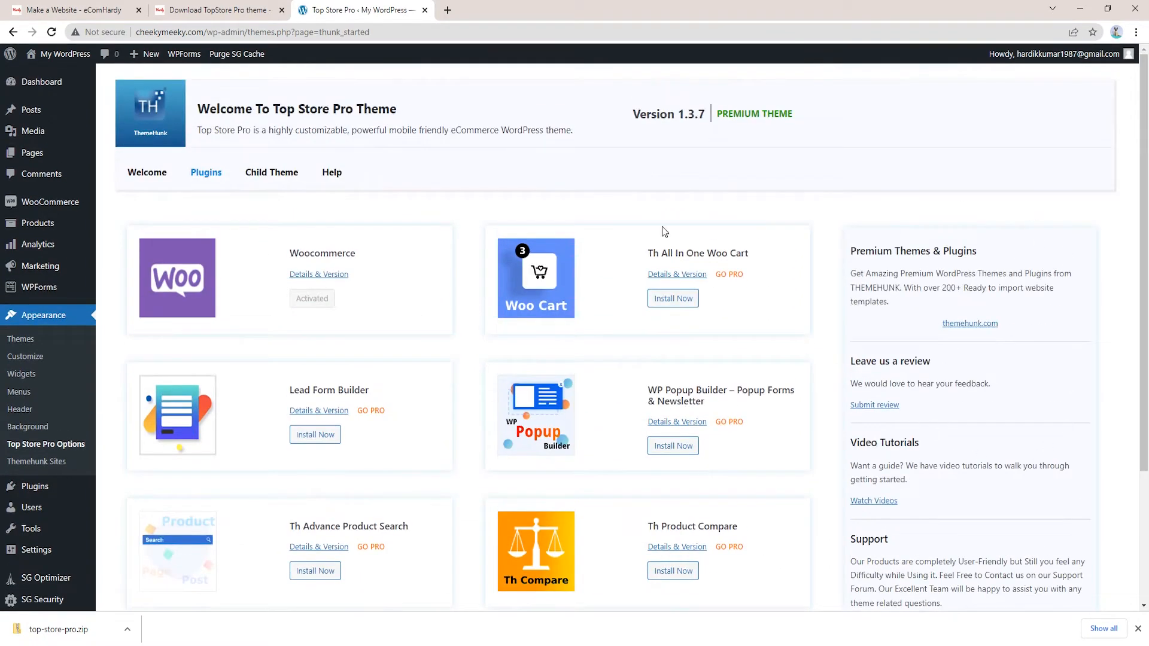
scroll(588, 507, "down", 1)
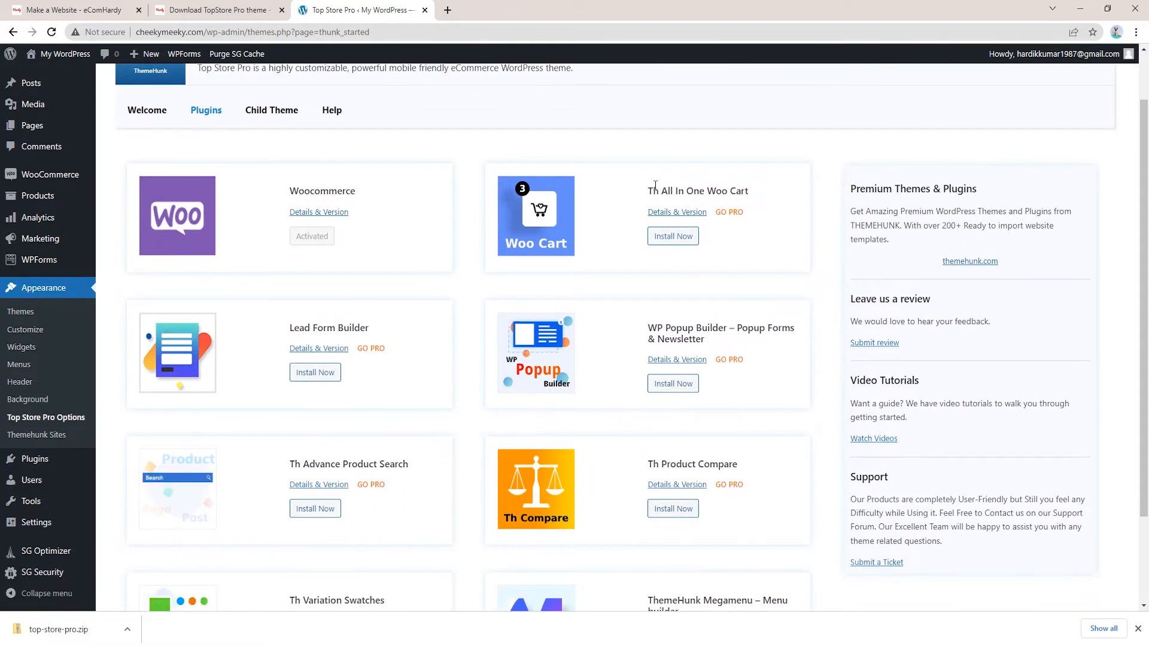
Install the seven recommended plugins, from Th All In One Woo Cart to ThemeHunk Megamenu
left_click(680, 237)
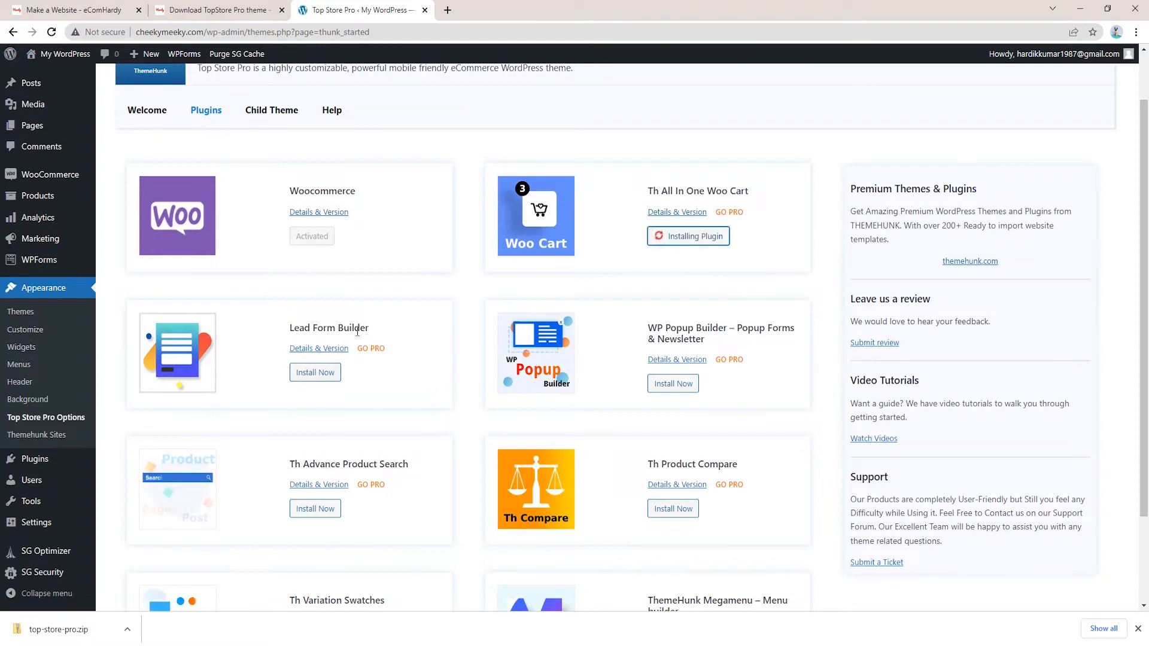
left_click(318, 376)
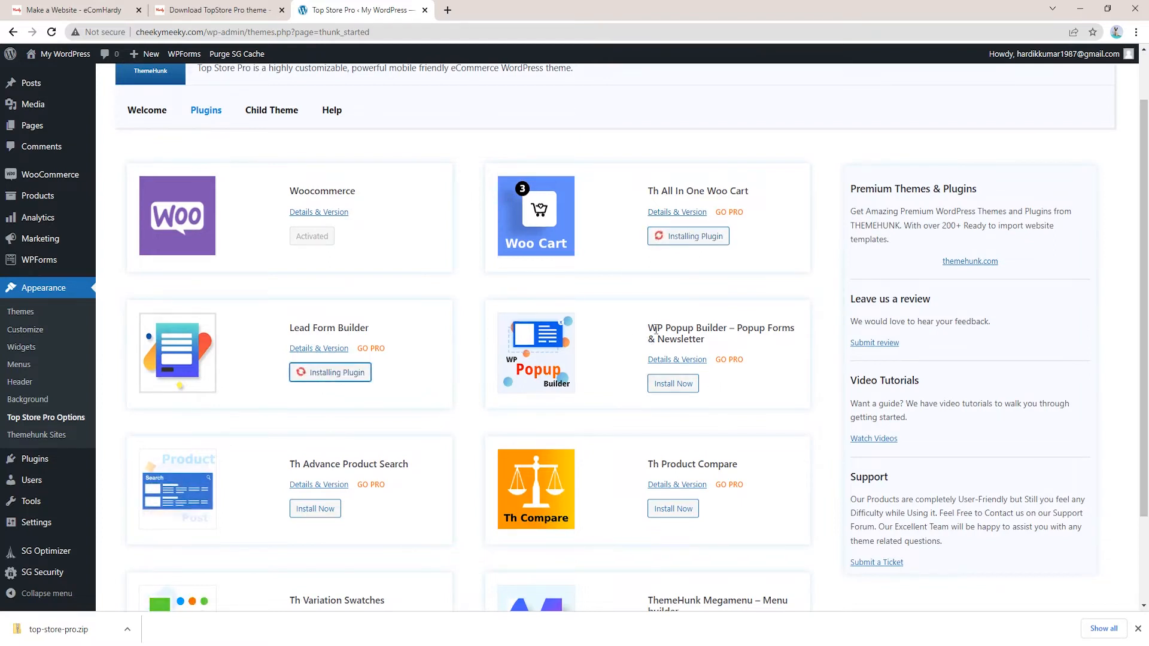
left_click(673, 383)
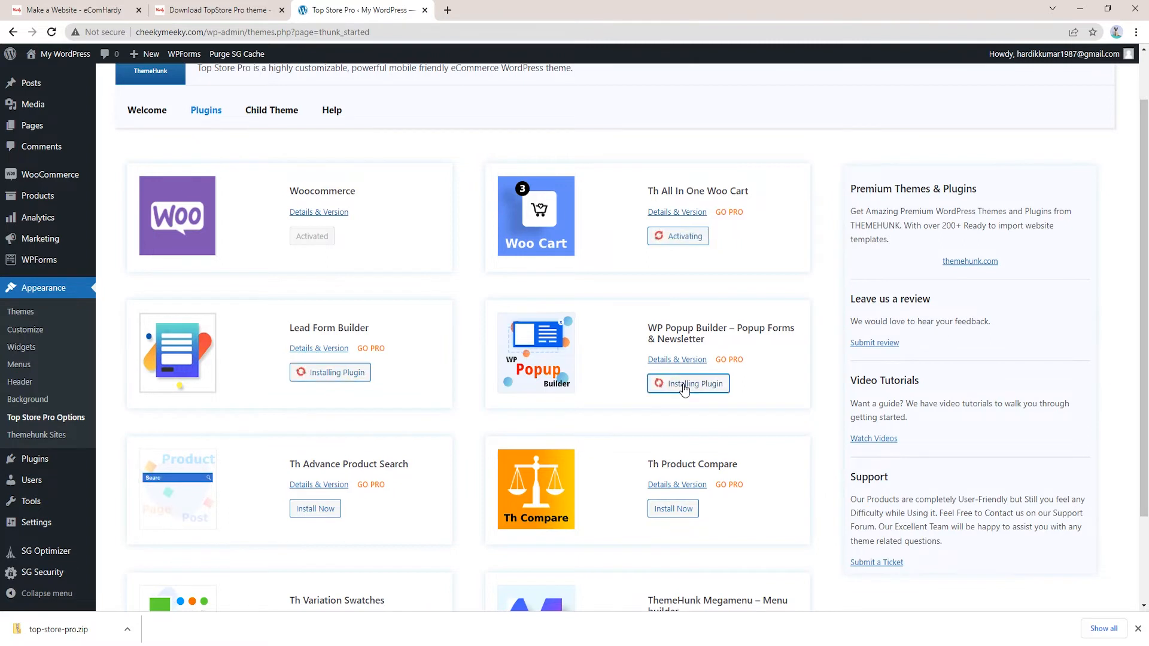
scroll(682, 389, "down", 2)
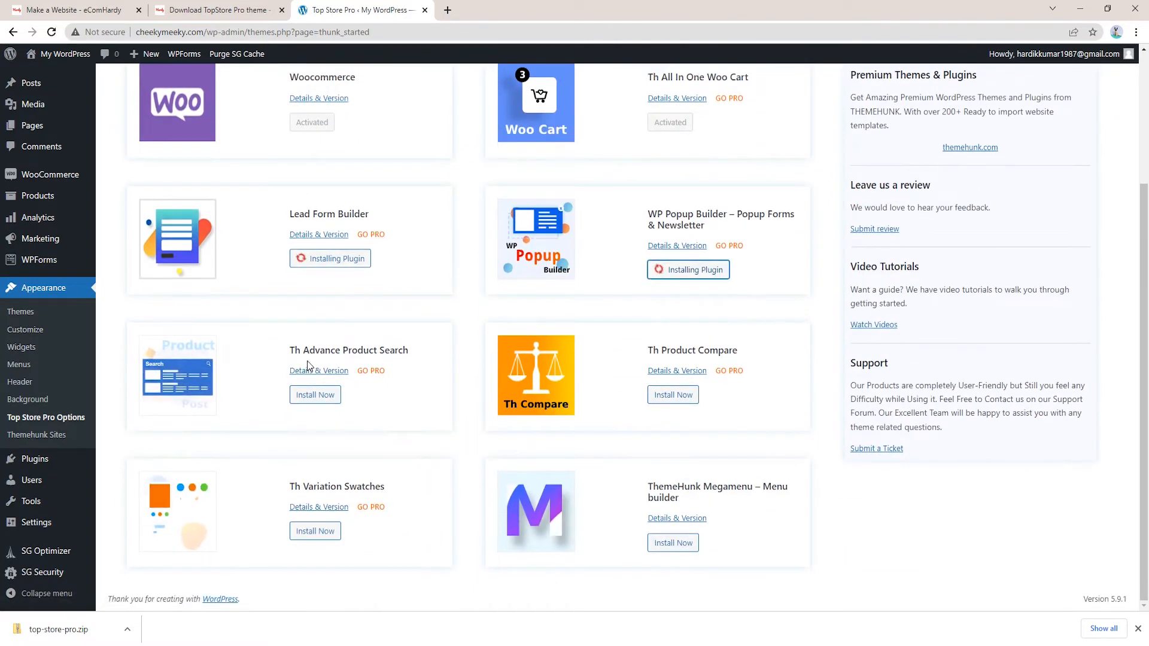
left_click(309, 397)
left_click(682, 398)
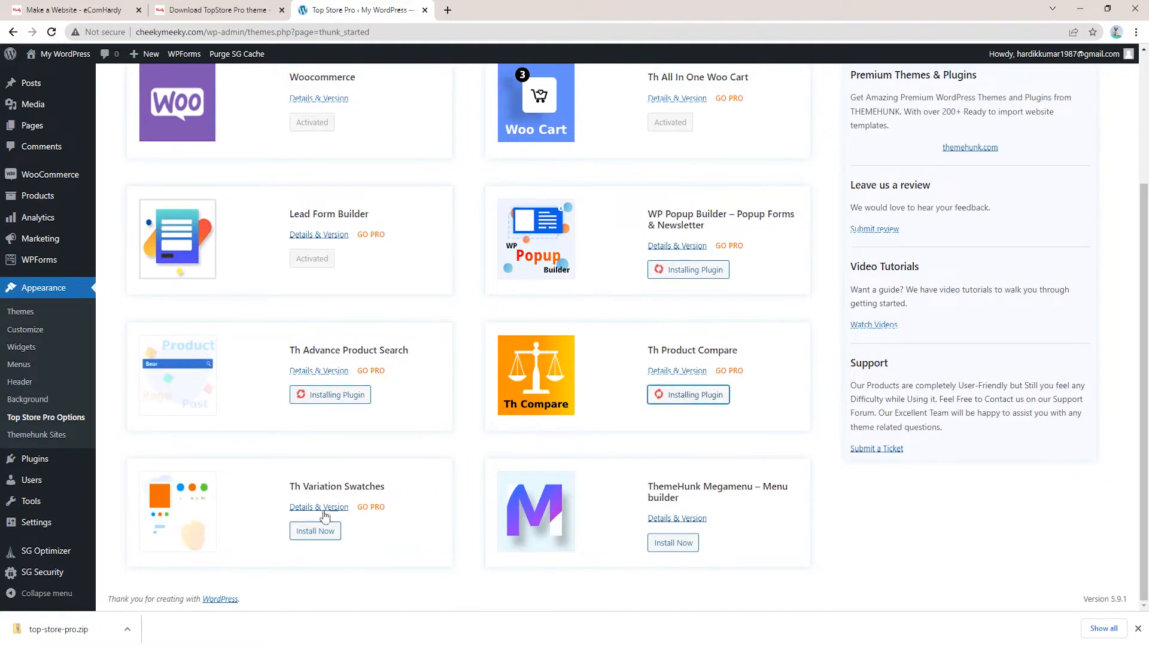
left_click(322, 536)
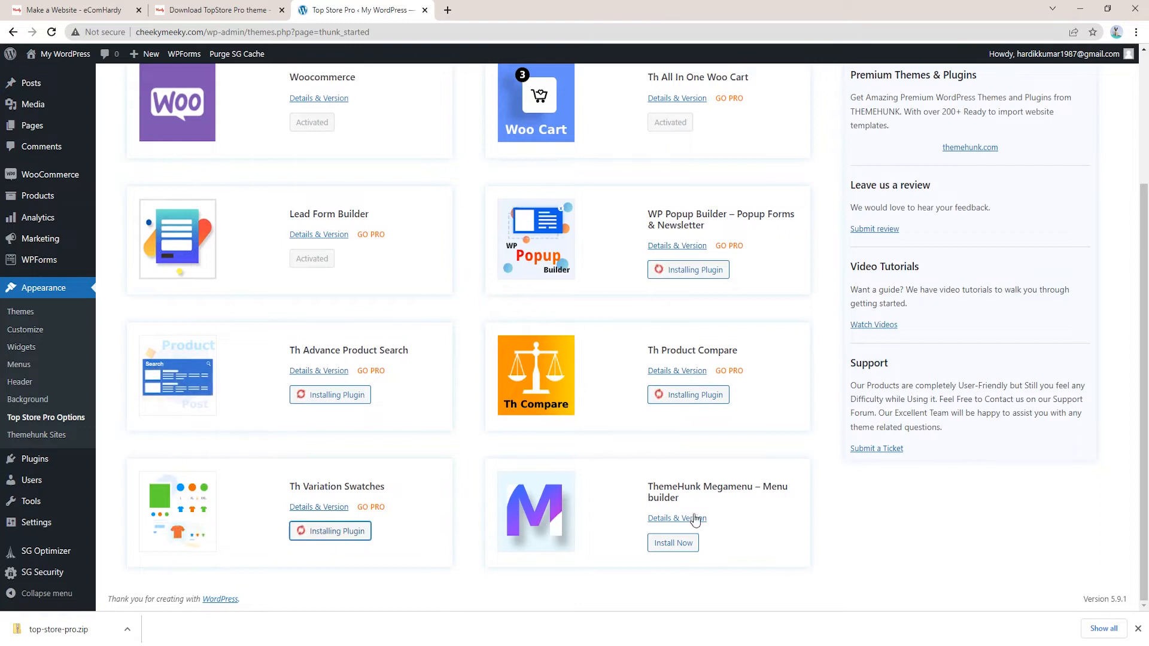
left_click(681, 545)
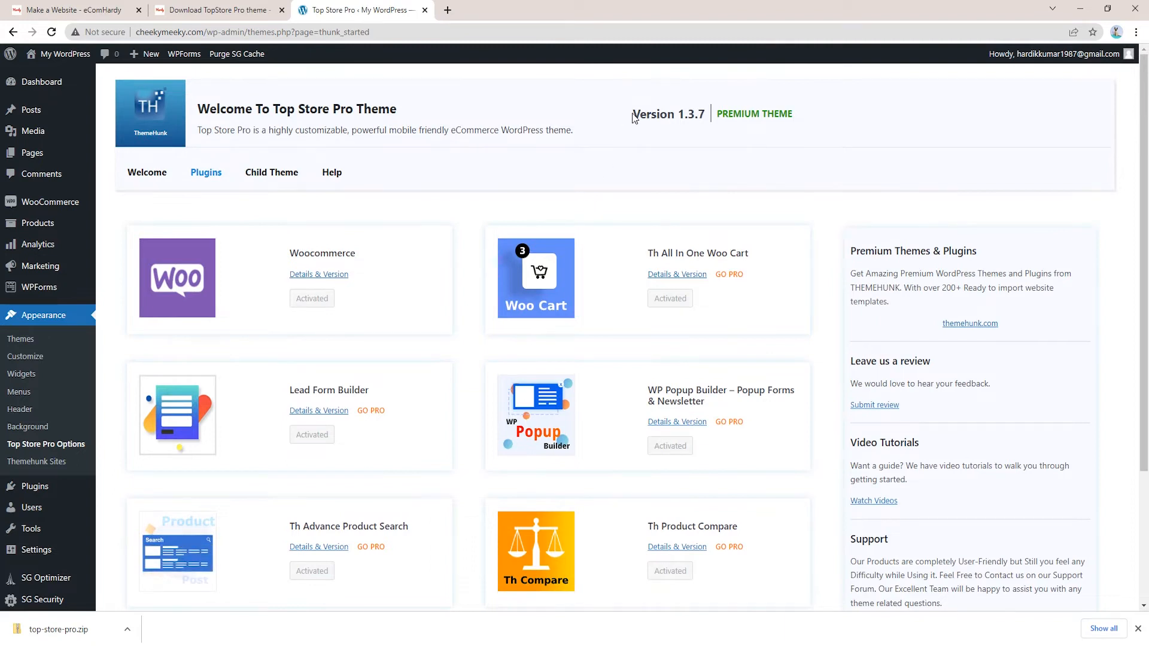
Switch to the Welcome tab with home page setup and demo import options
left_click_drag(633, 114, 709, 121)
left_click(707, 154)
scroll(706, 153, "down", 3)
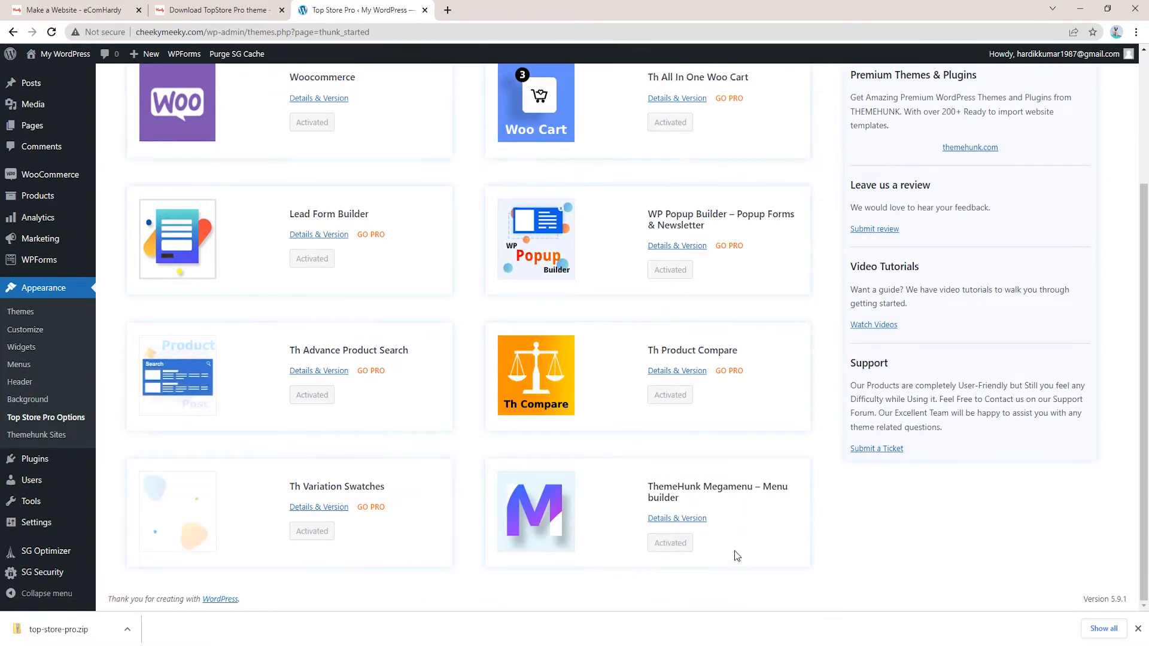
scroll(401, 347, "up", 3)
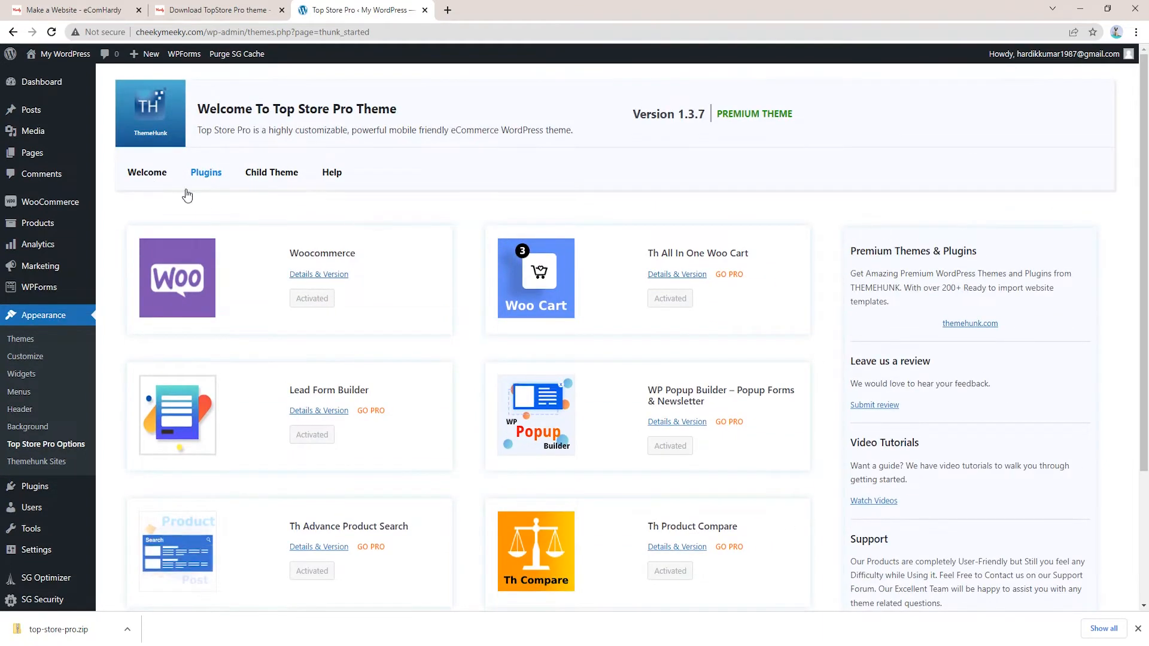
left_click(147, 179)
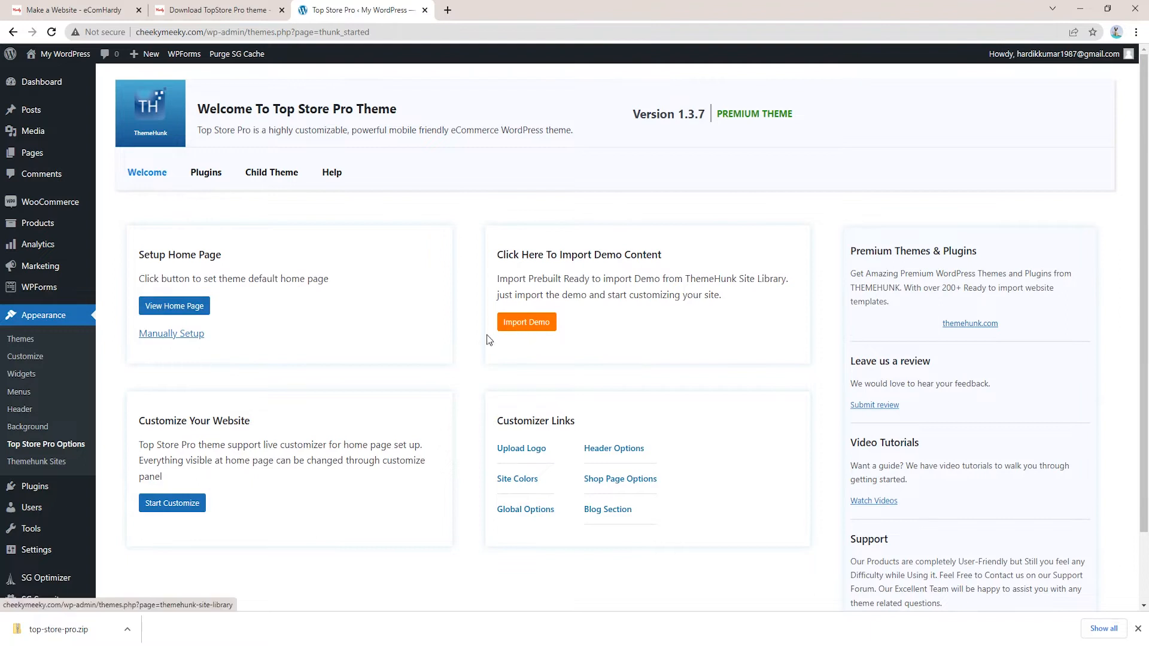
Open Import Demo and browse templates like Electronics Shop, Art Store, Gift Store and Pet World
left_click(525, 323)
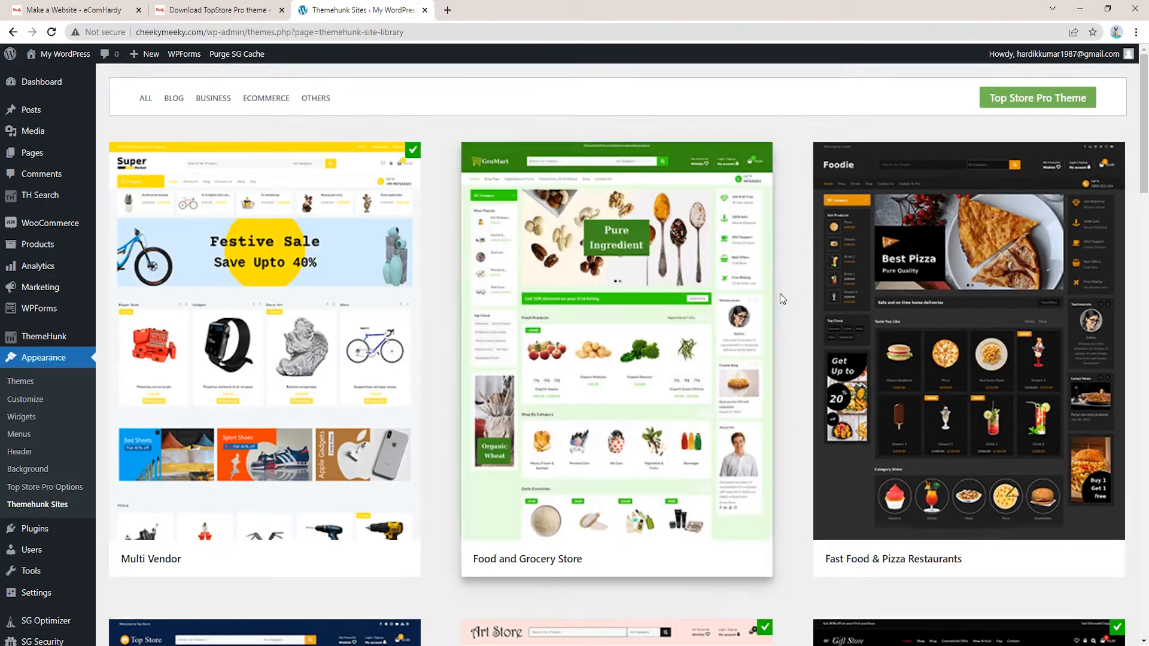
scroll(793, 325, "down", 10)
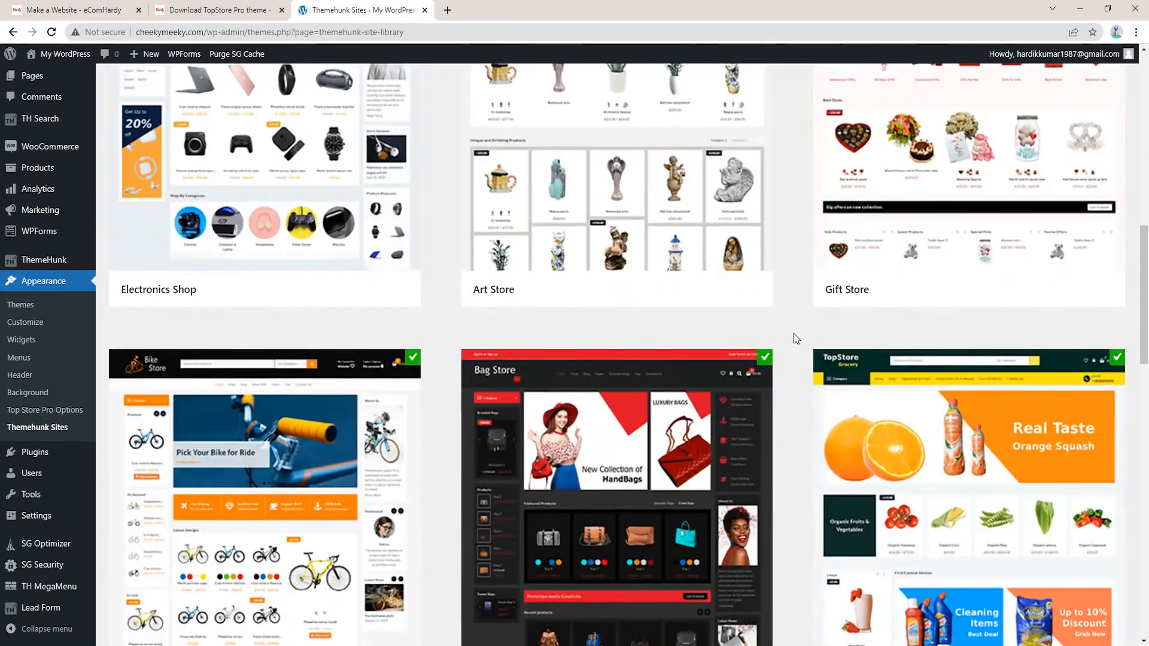
scroll(793, 333, "down", 9)
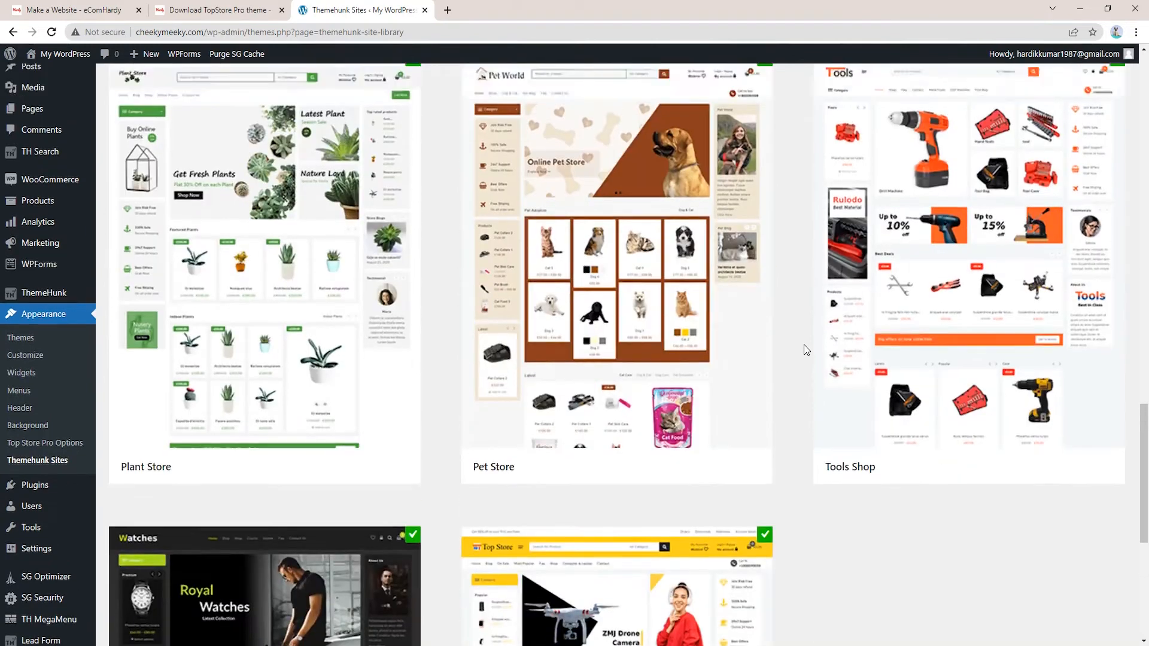
scroll(805, 350, "up", 18)
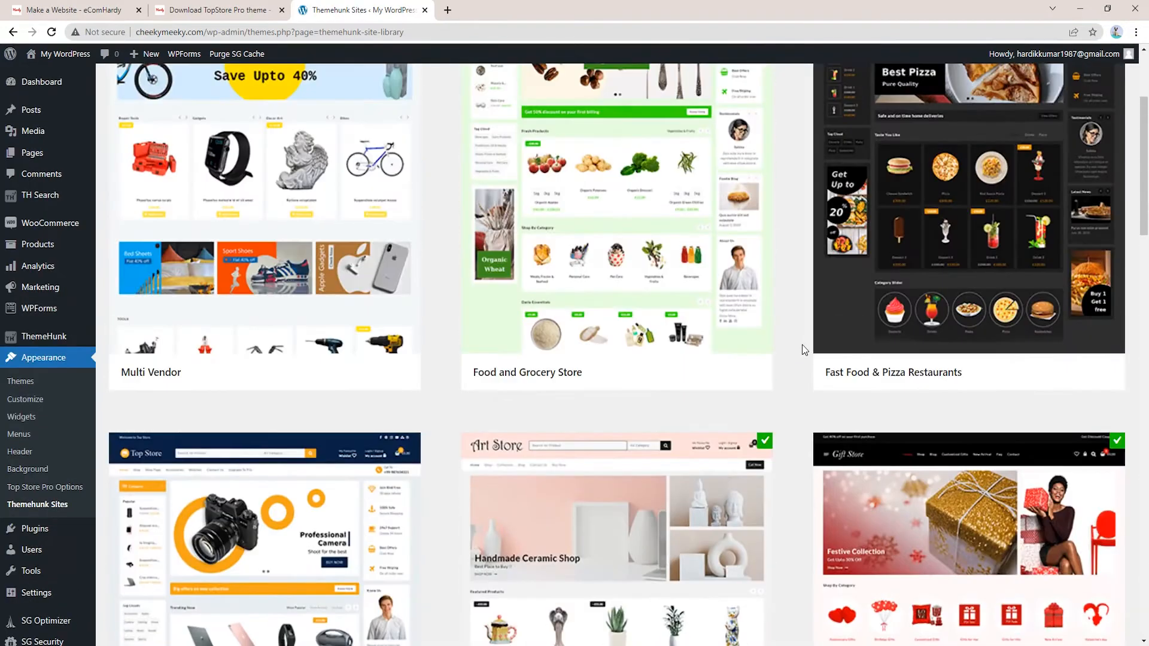
scroll(771, 359, "down", 3)
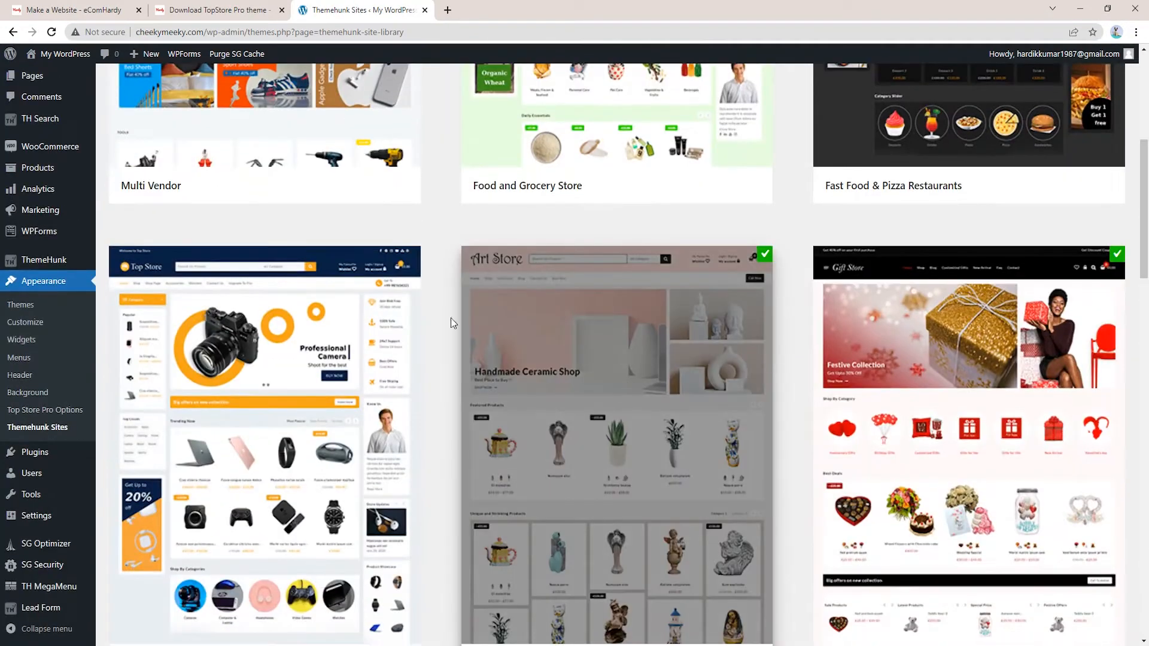
scroll(942, 376, "down", 15)
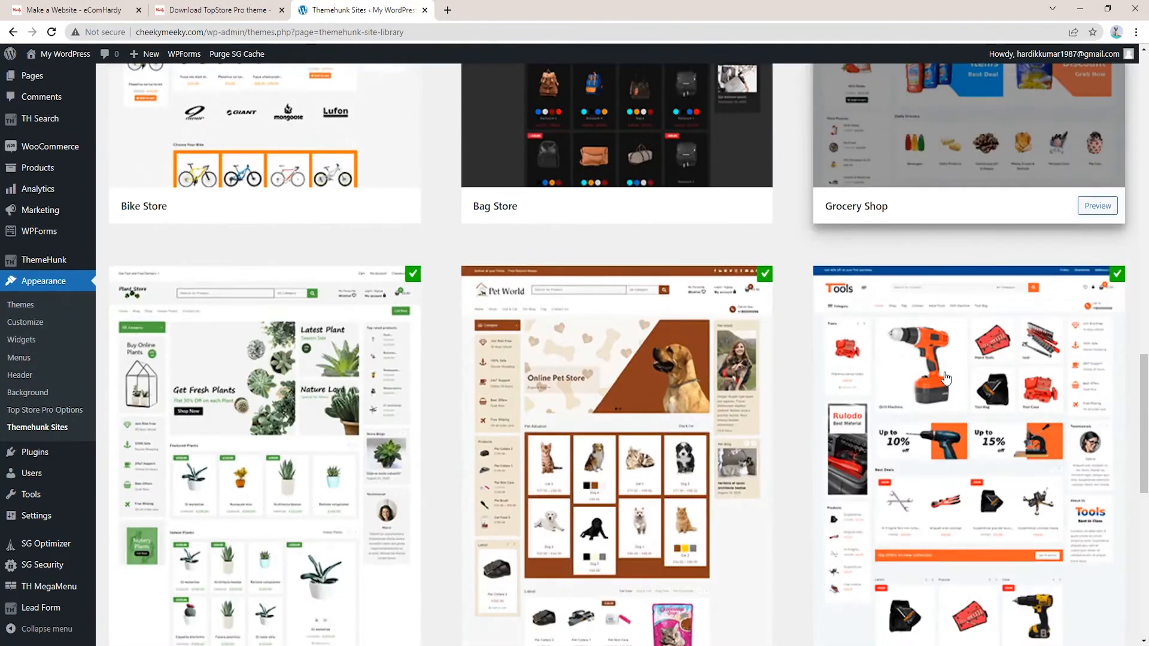
scroll(946, 378, "down", 3)
scroll(874, 377, "up", 17)
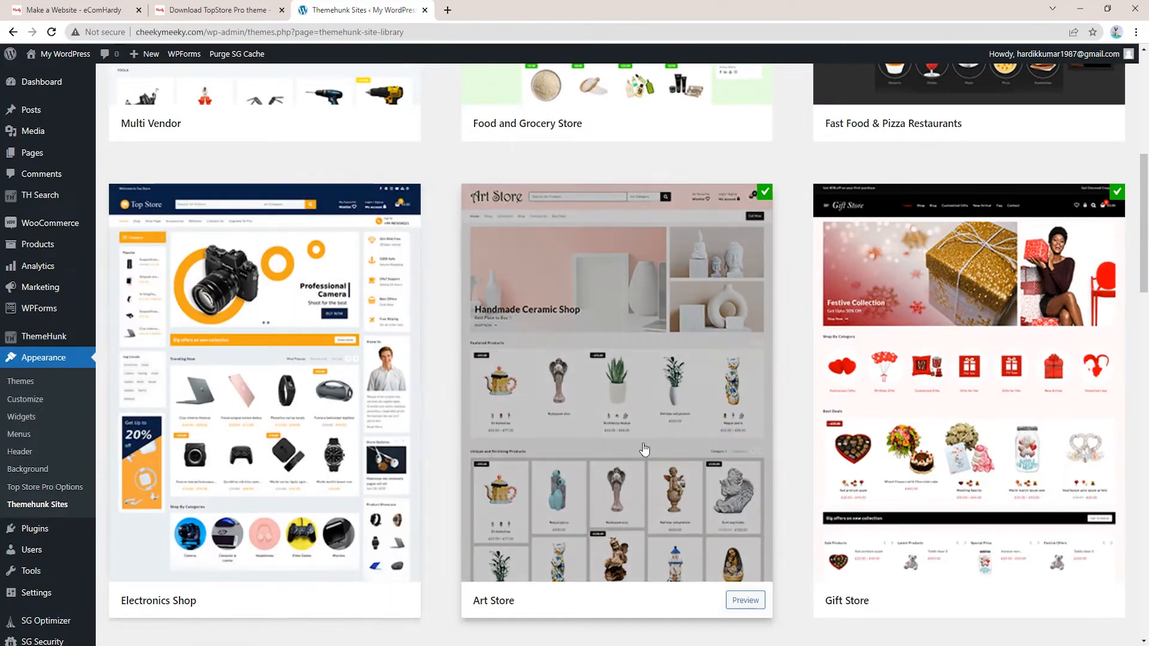
scroll(646, 444, "down", 2)
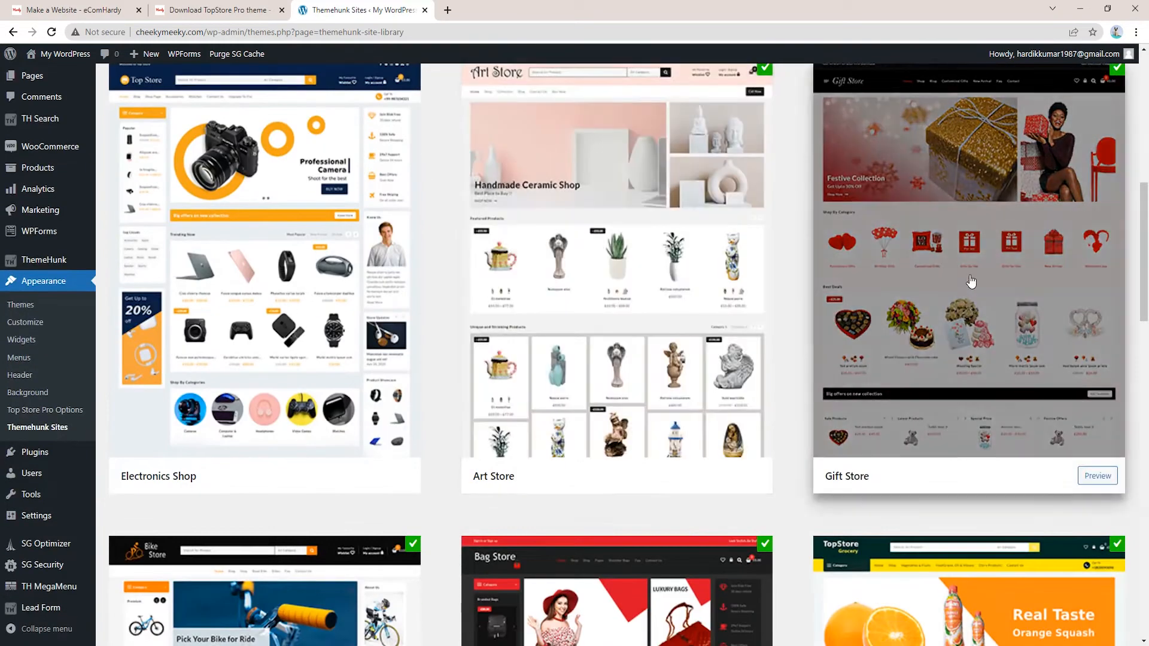
scroll(1004, 326, "up", 3)
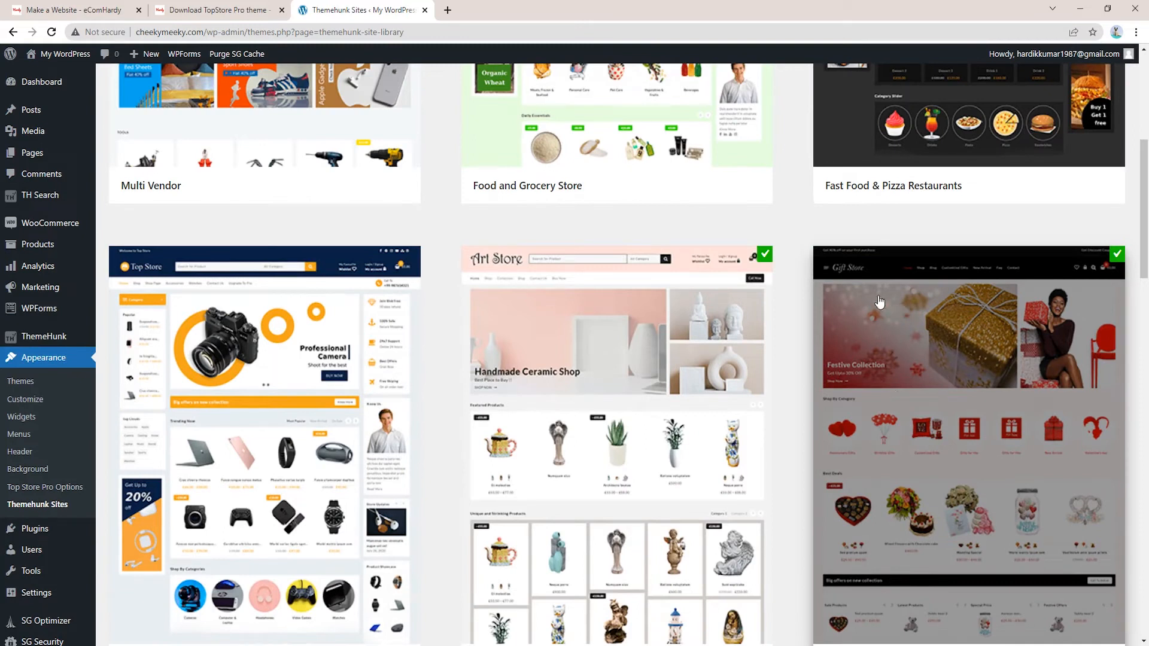
scroll(927, 495, "up", 3)
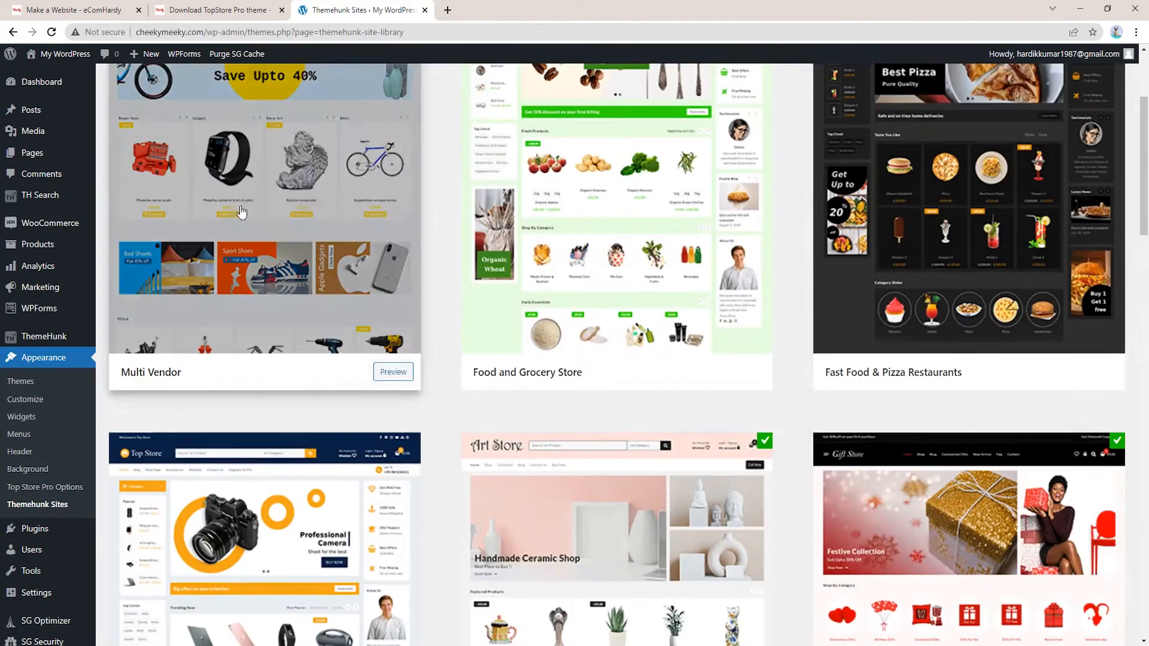
scroll(981, 365, "down", 13)
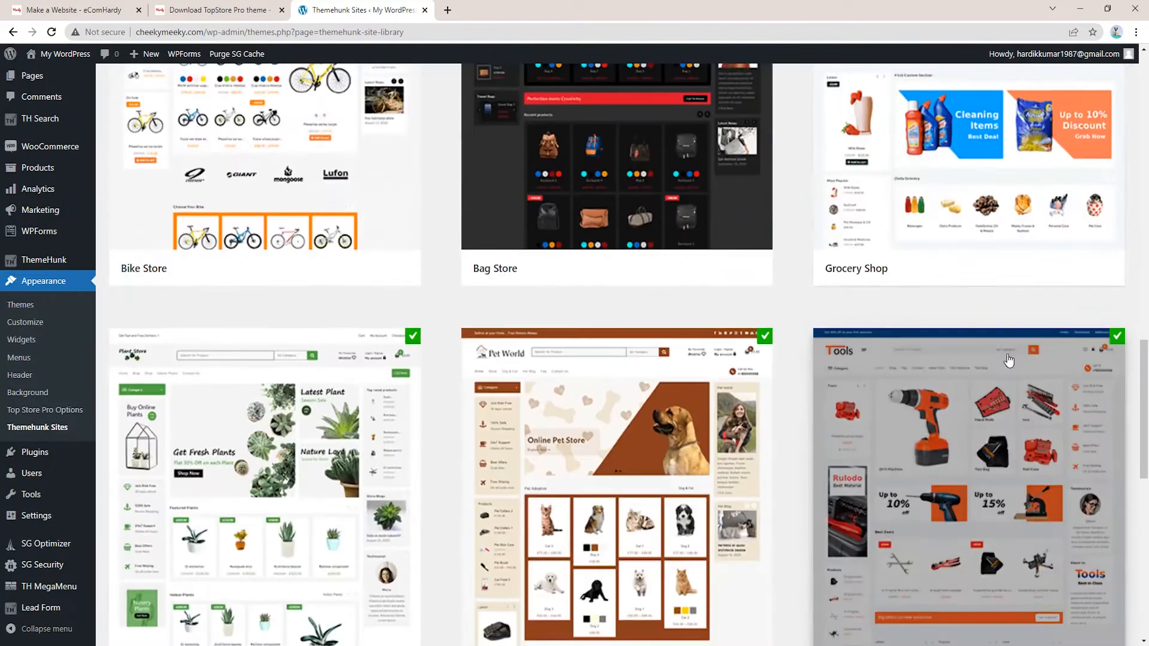
scroll(1009, 360, "up", 12)
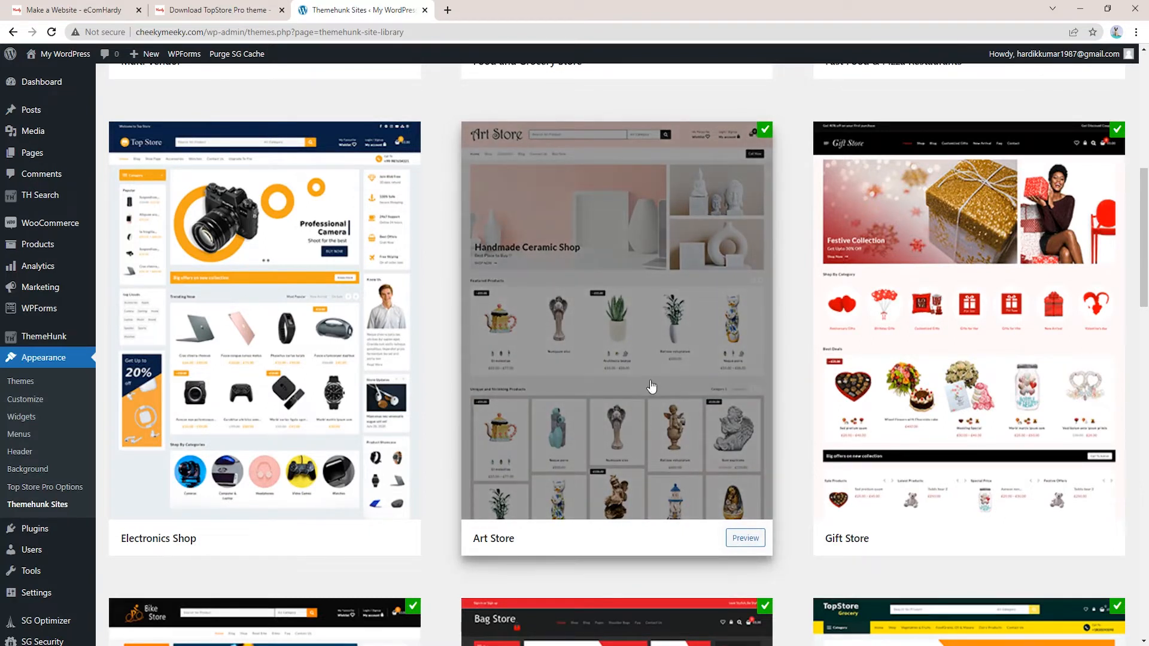
Preview the Art Store demo and look over its Numquam eius product page
left_click(736, 537)
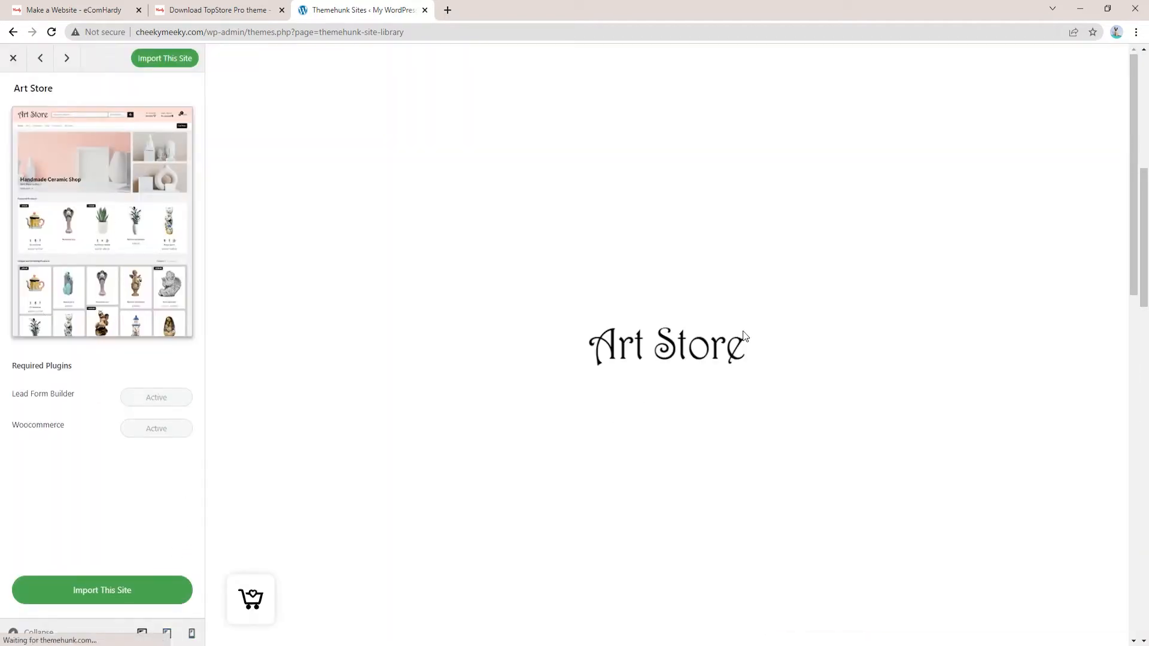
scroll(767, 332, "down", 15)
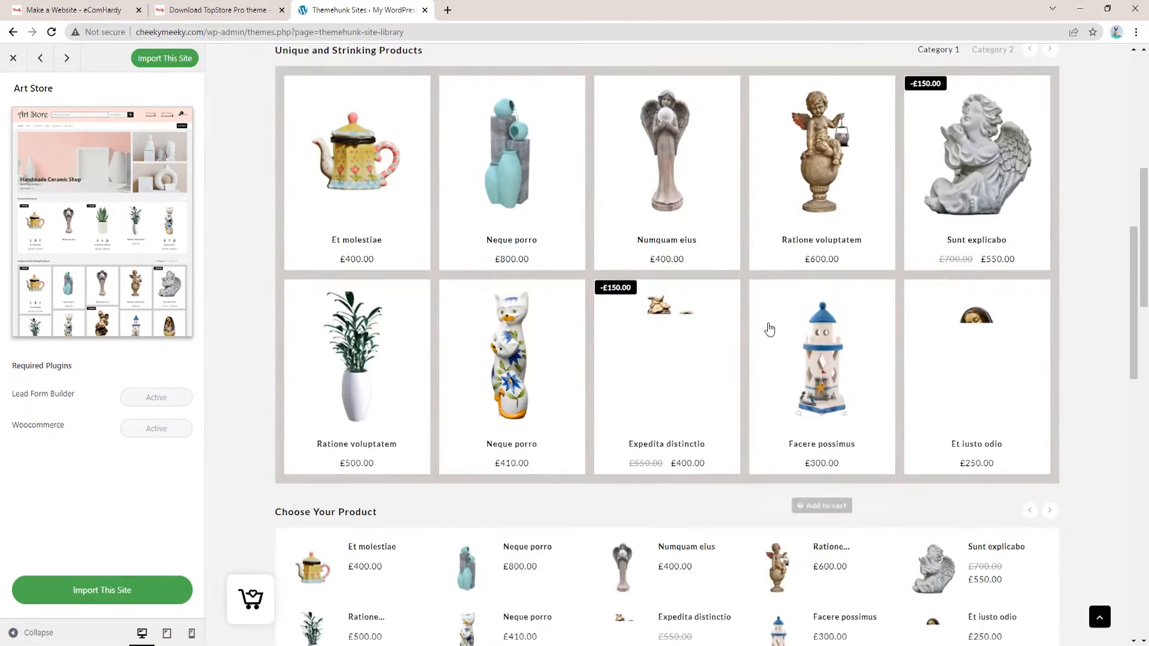
scroll(767, 322, "down", 6)
scroll(778, 323, "up", 14)
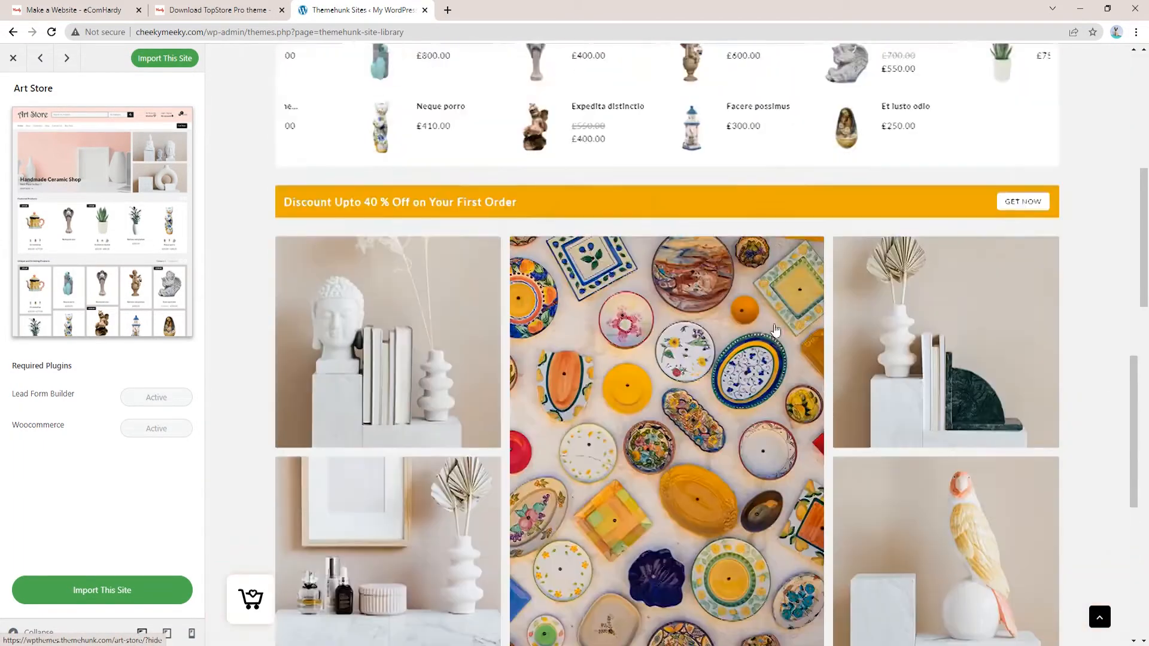
scroll(783, 325, "up", 1)
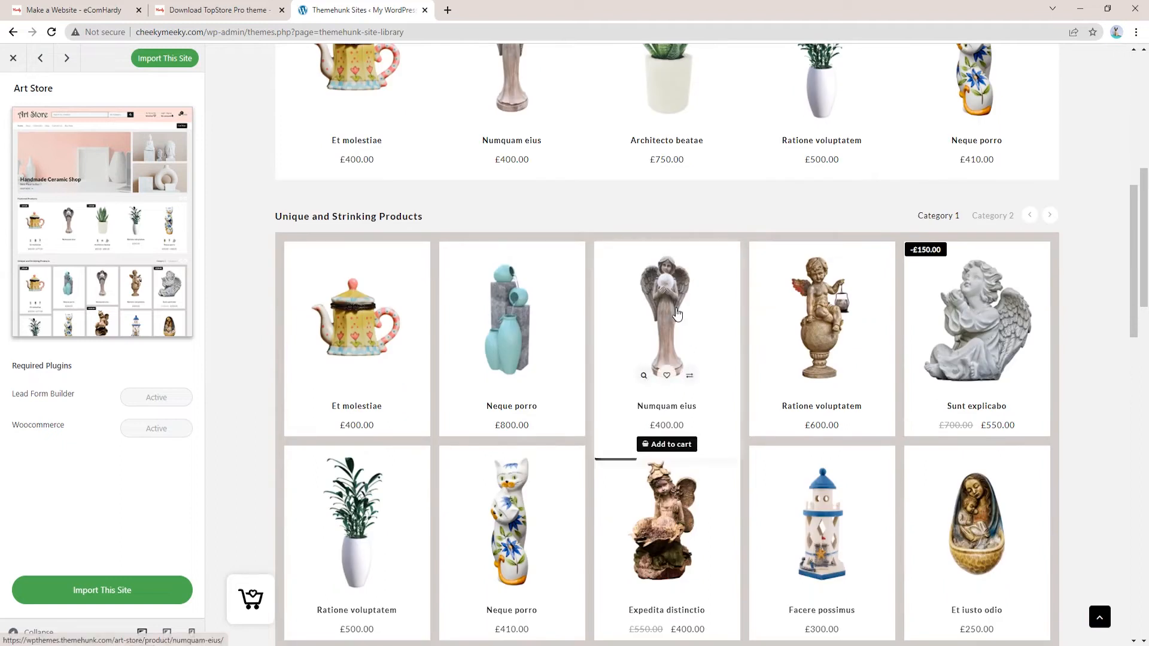
left_click(668, 406)
scroll(680, 331, "down", 2)
scroll(680, 330, "up", 4)
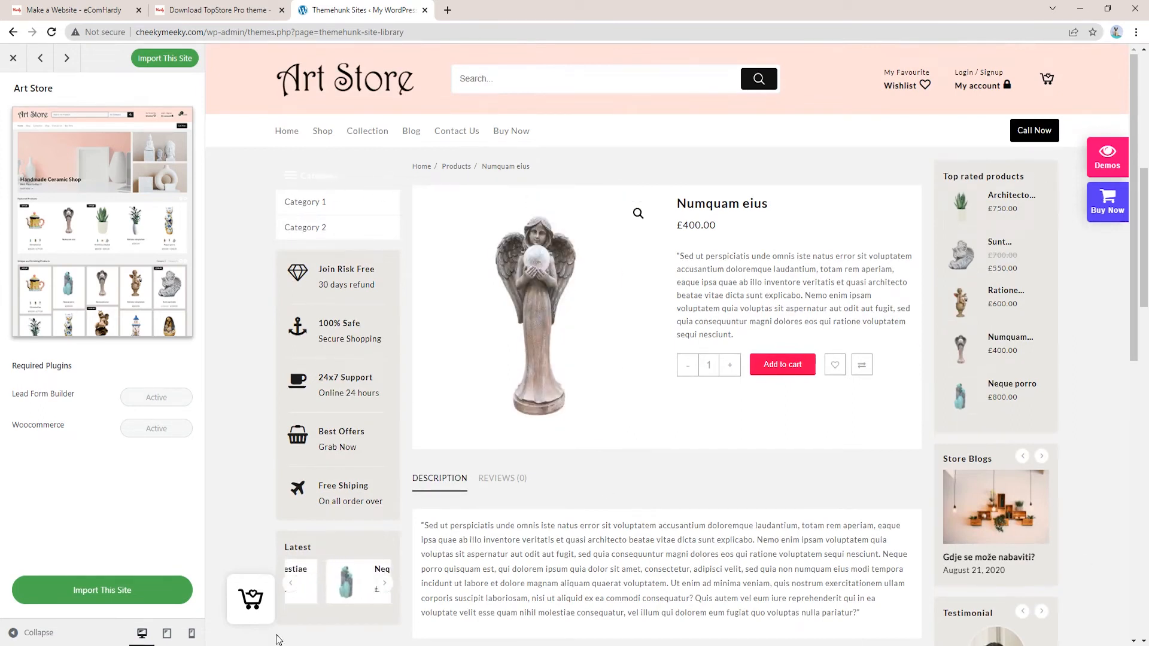
scroll(998, 371, "down", 5)
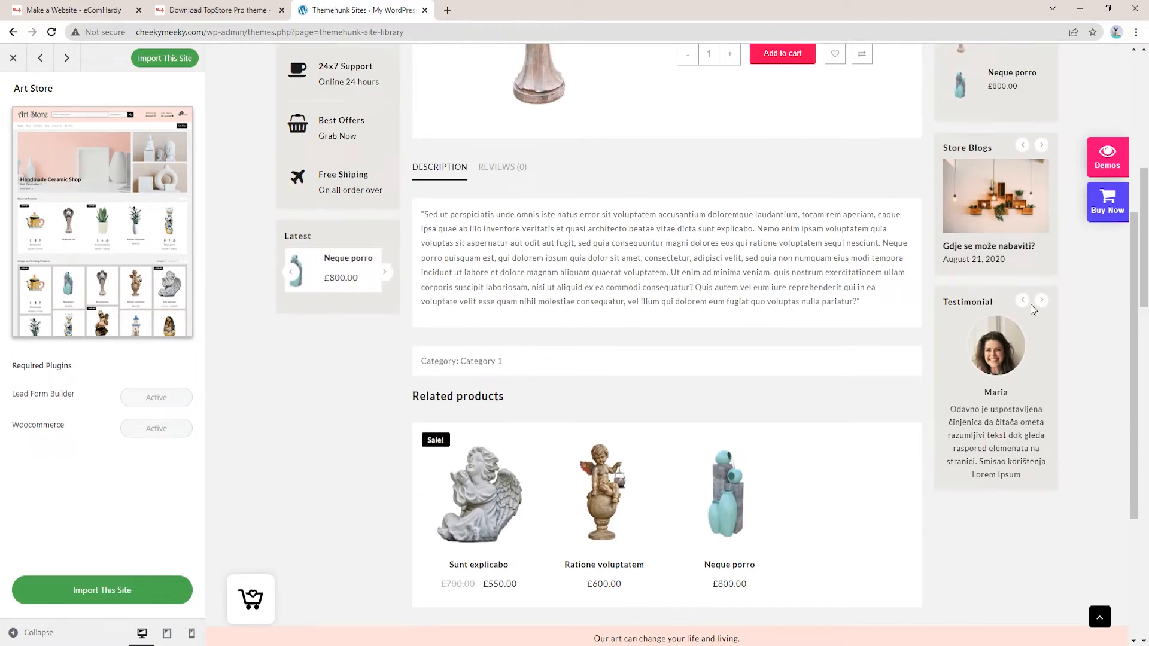
scroll(322, 64, "up", 4)
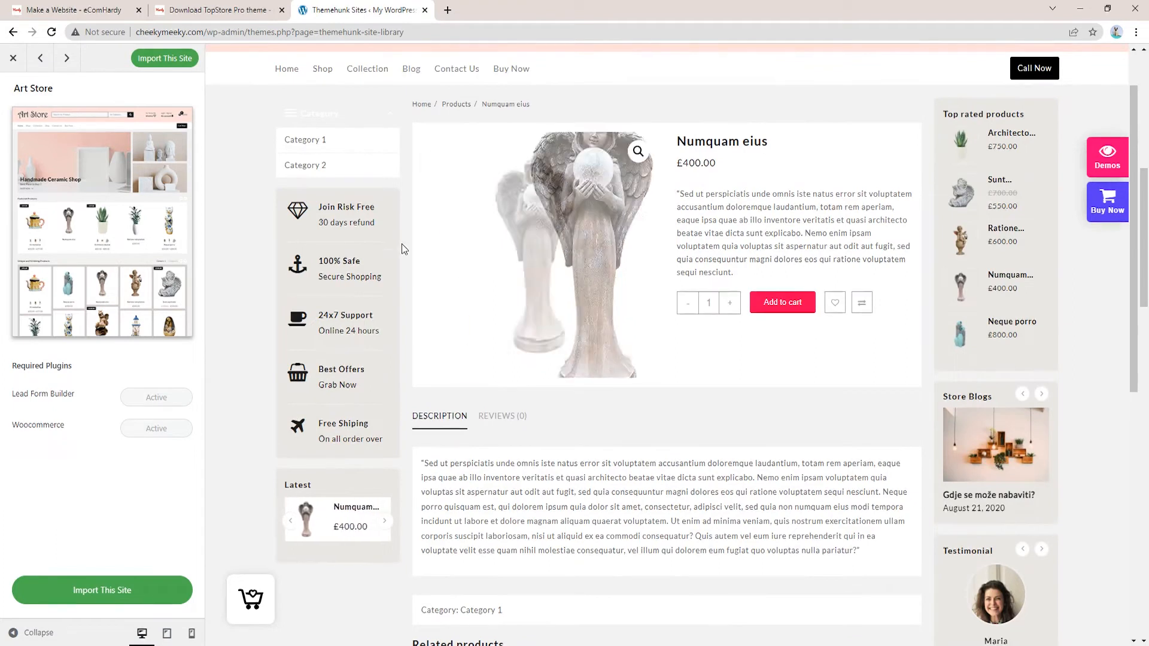
scroll(401, 243, "up", 1)
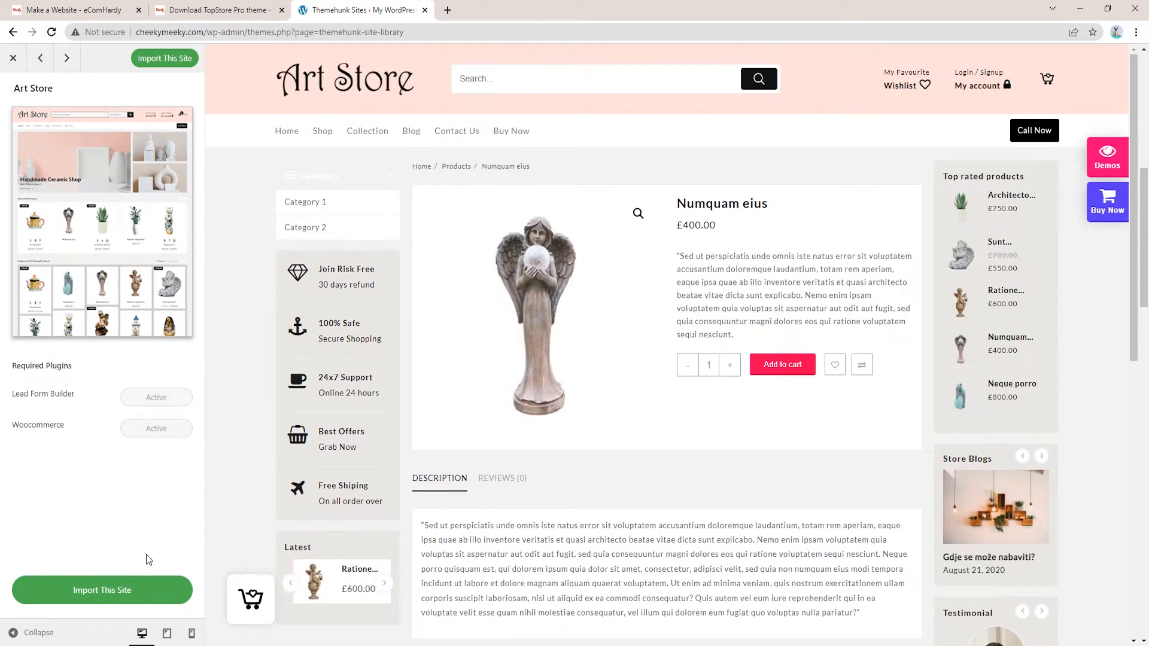
Start and confirm the Art Store demo import
left_click(106, 594)
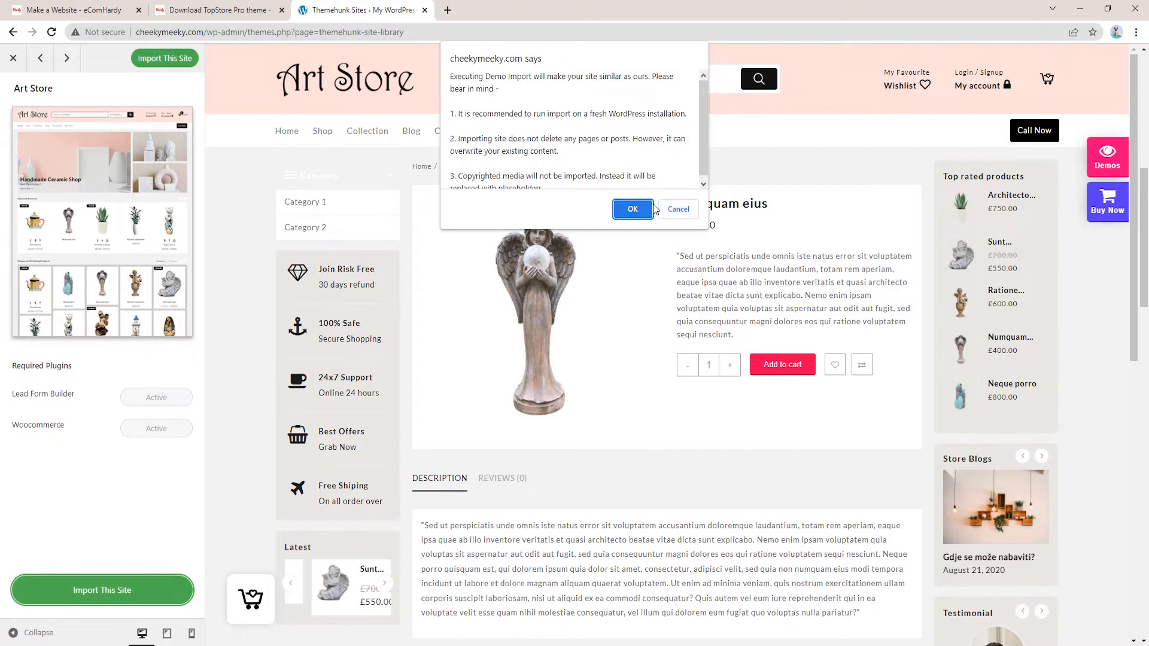
scroll(579, 135, "down", 1)
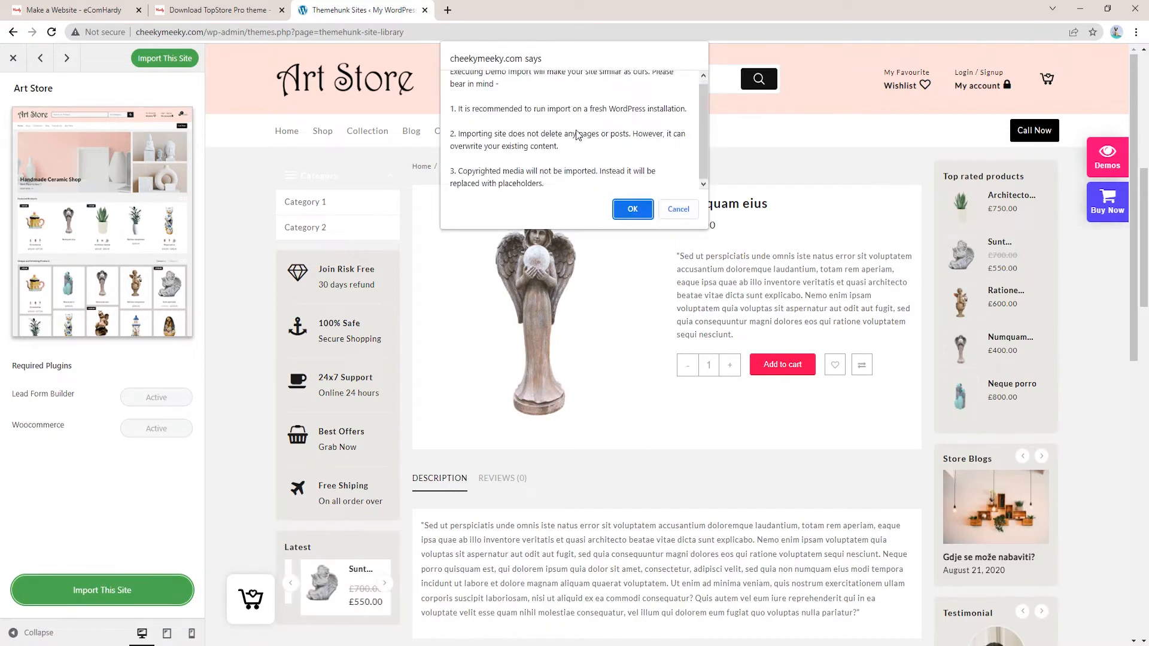
left_click(634, 210)
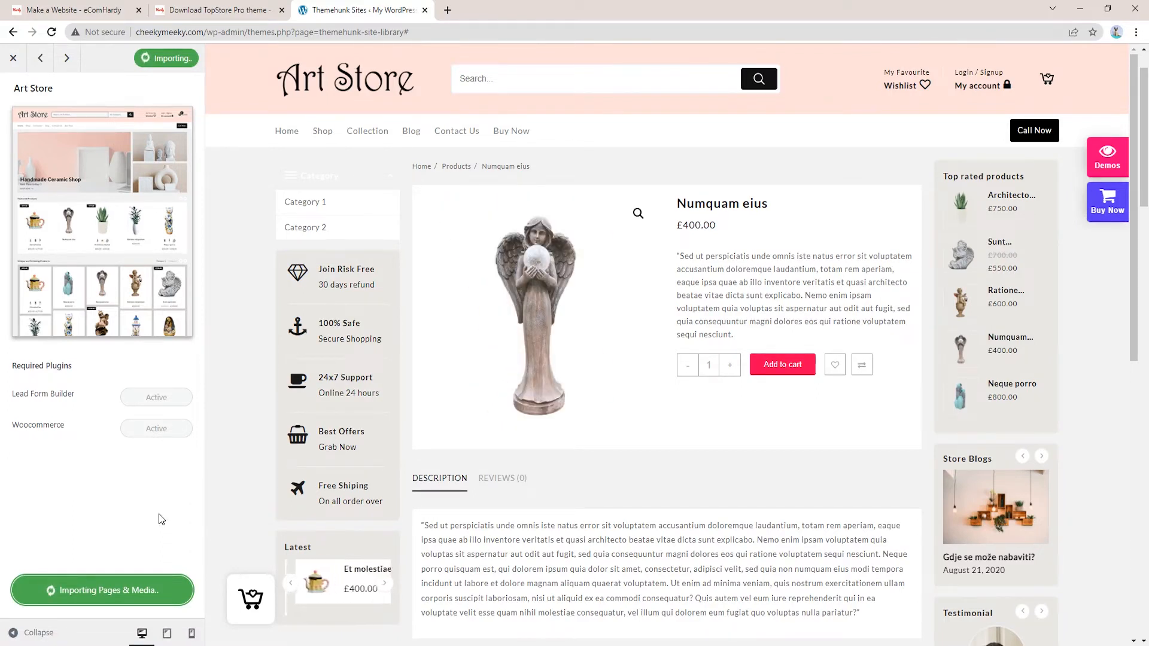
Check the demo preview at mobile, tablet and desktop widths while the import completes
left_click(192, 634)
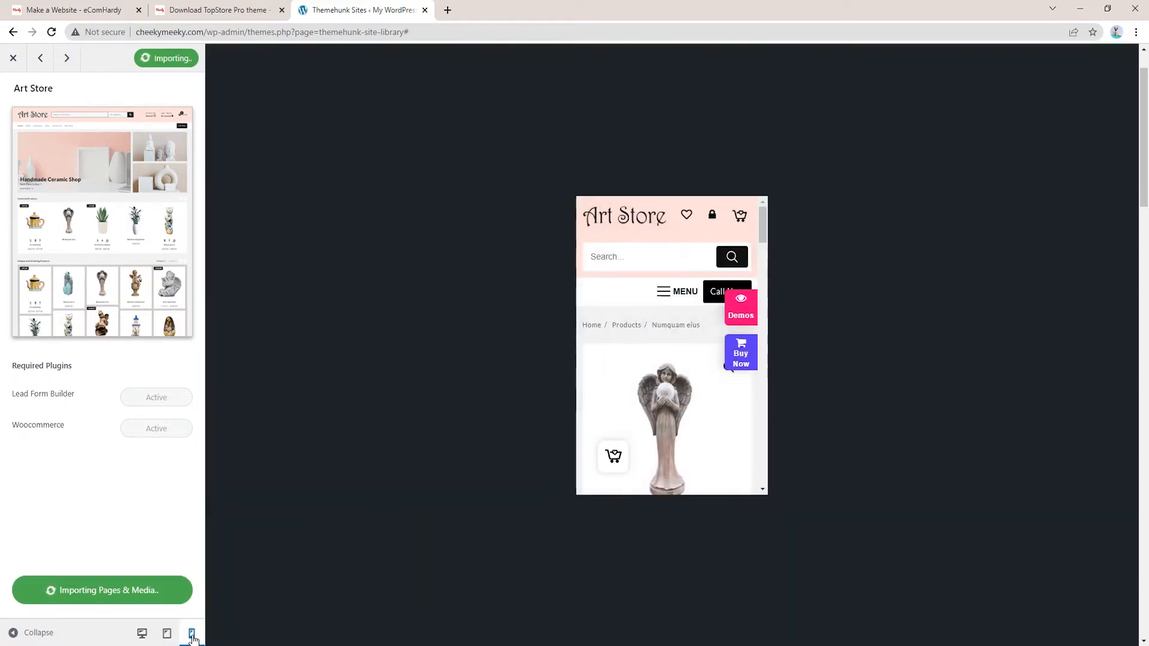
left_click(167, 633)
left_click(143, 636)
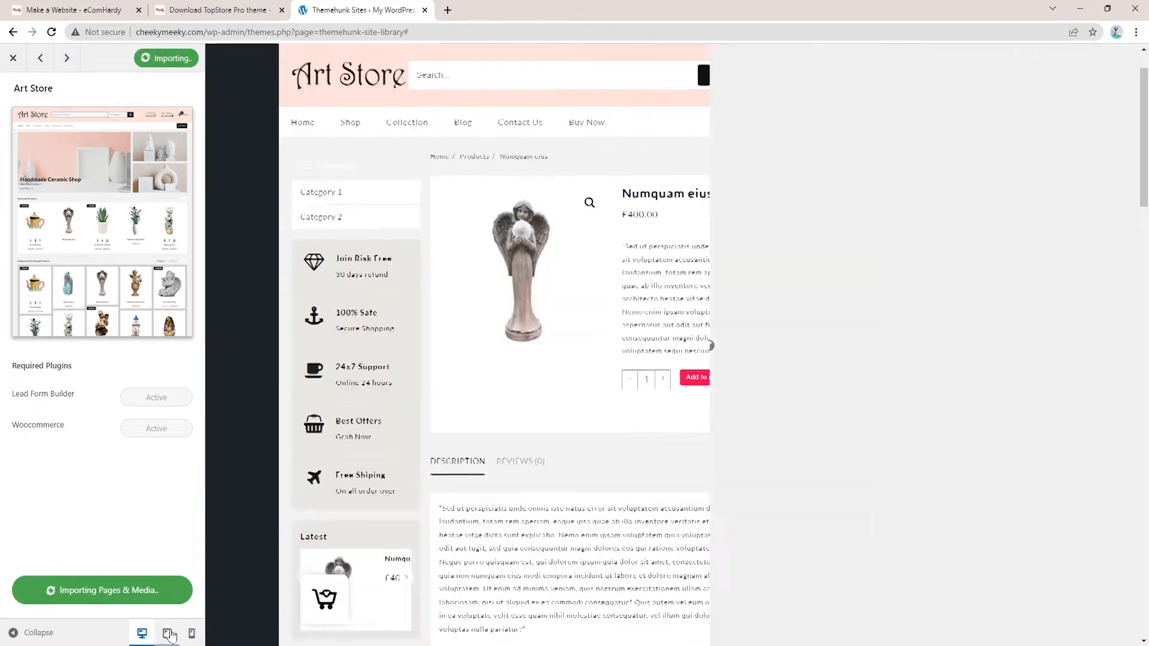
left_click(192, 636)
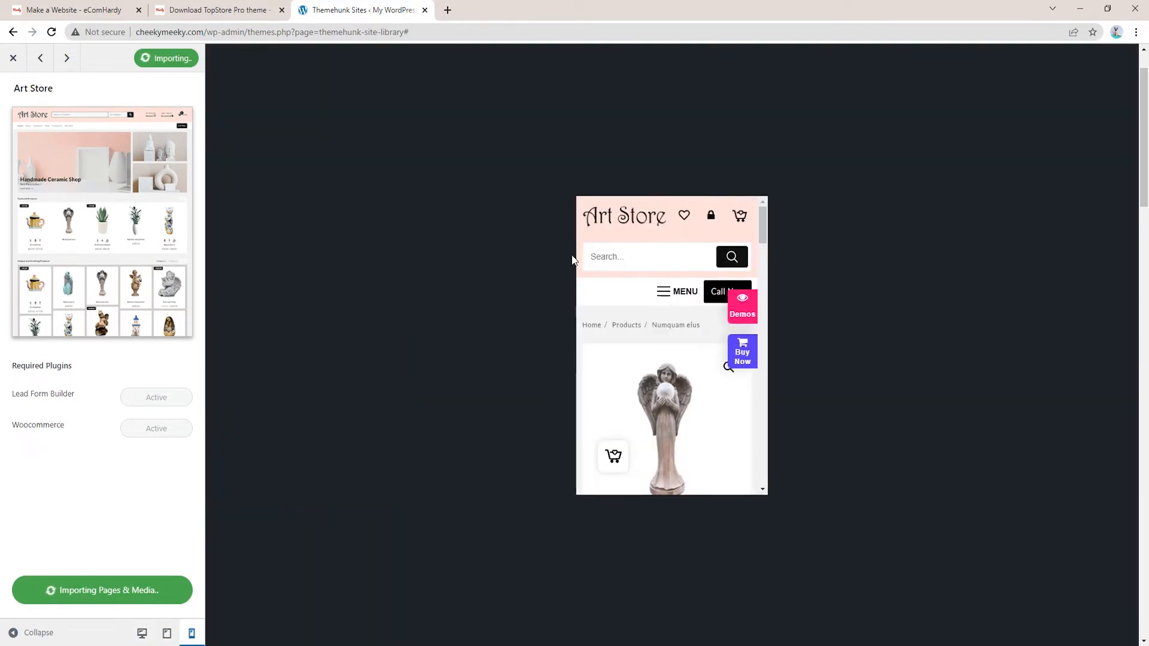
left_click(167, 634)
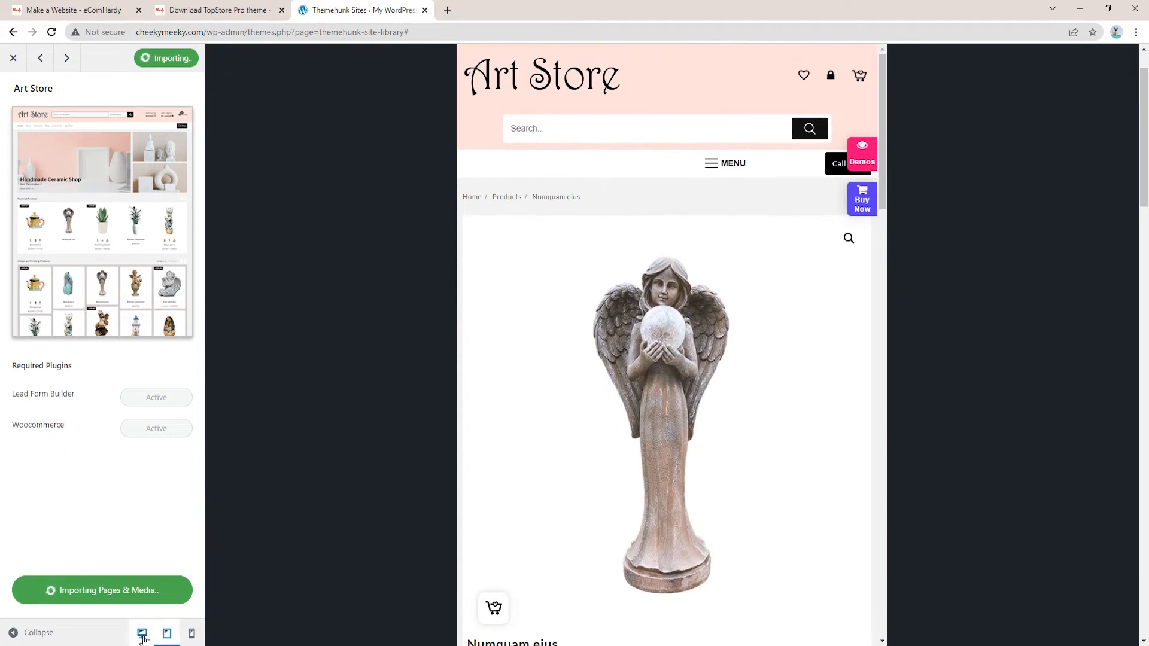
left_click(144, 638)
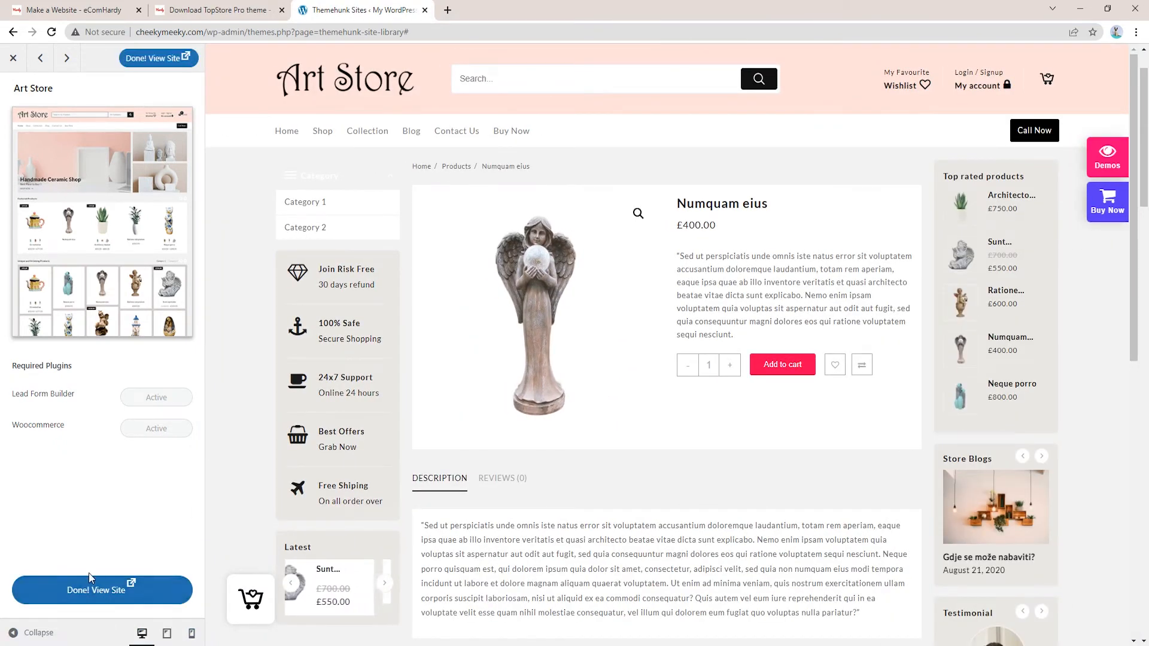
View the imported Art Store homepage in a new tab, then return to Themehunk Sites
left_click(85, 591)
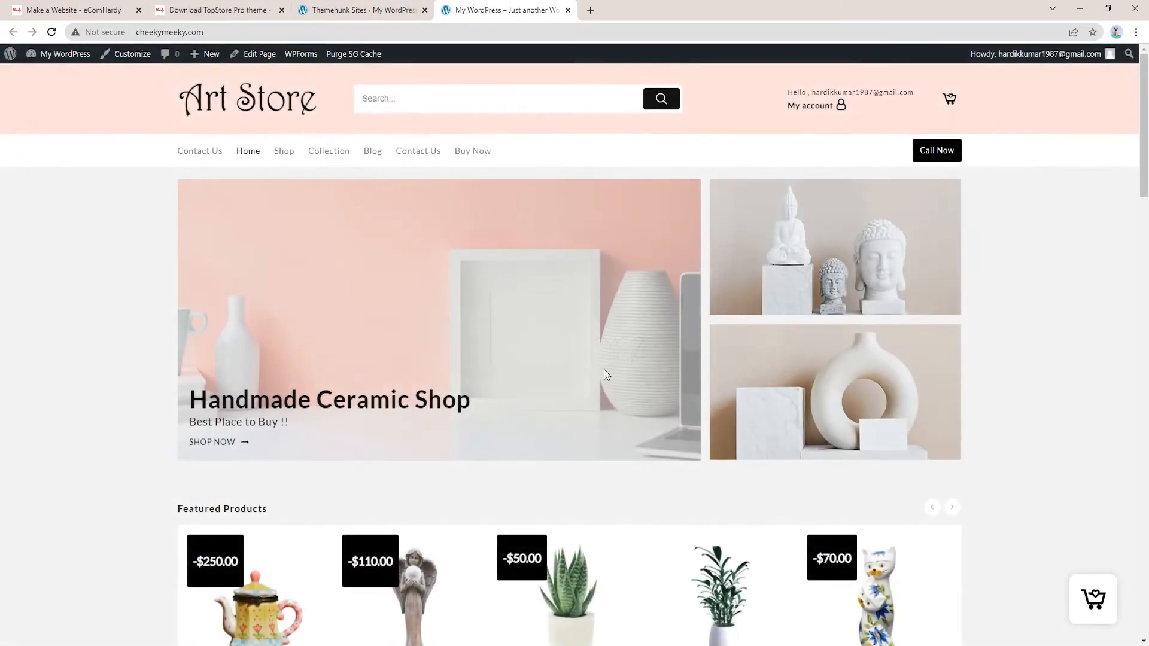
scroll(806, 256, "down", 20)
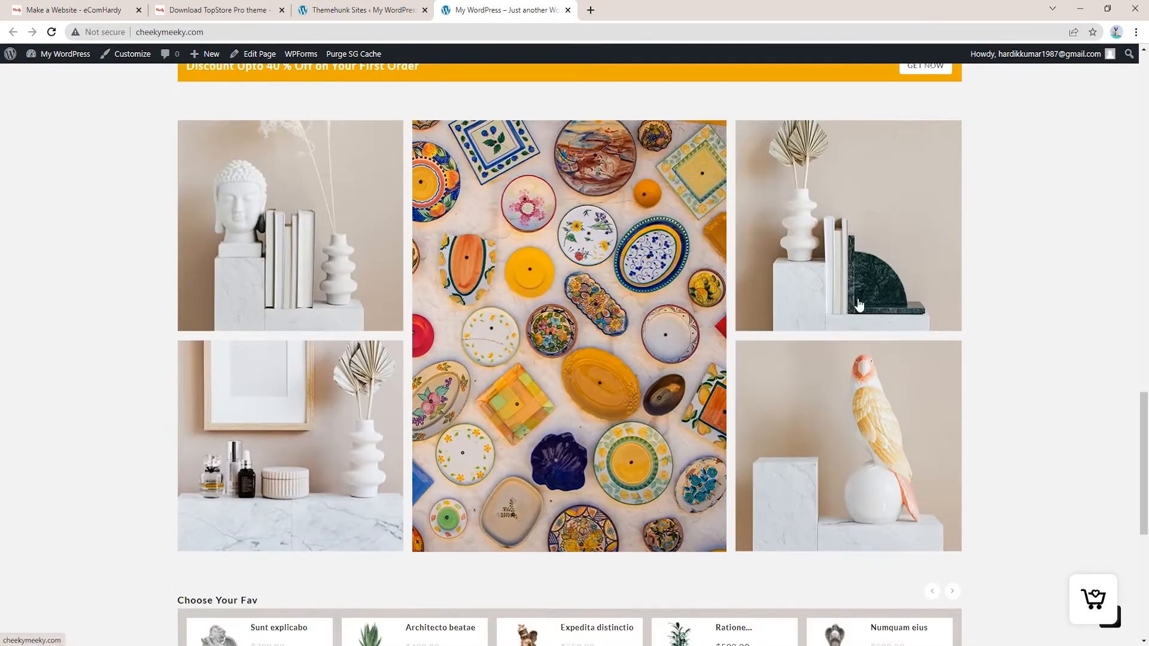
scroll(859, 305, "down", 6)
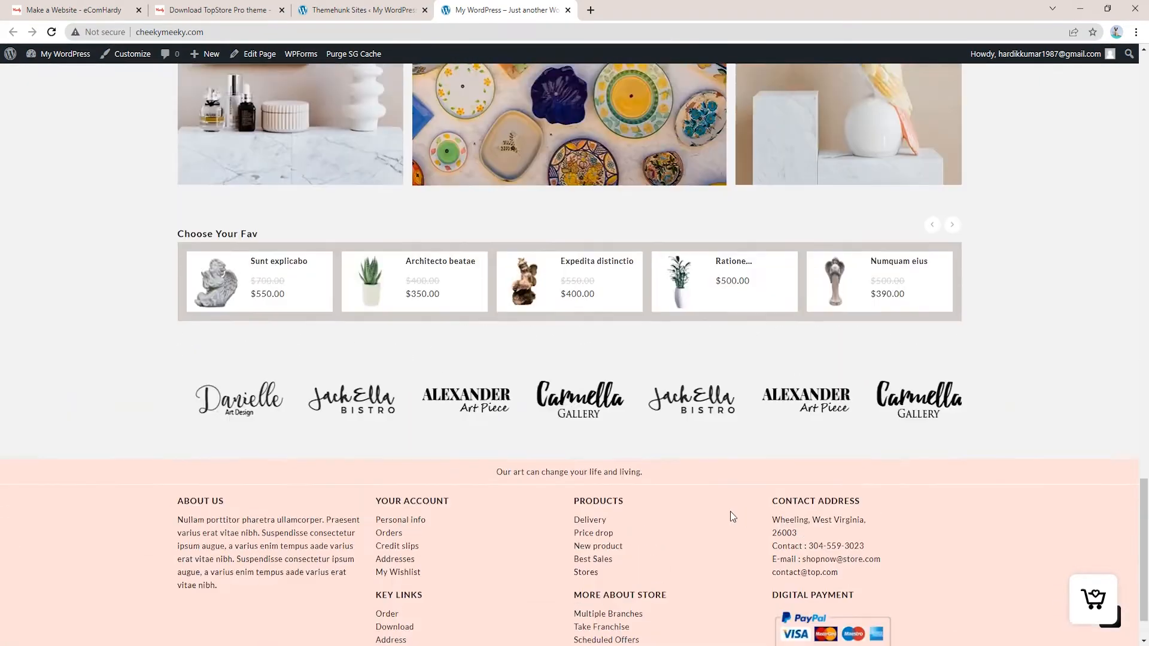
scroll(730, 497, "down", 2)
scroll(983, 383, "up", 15)
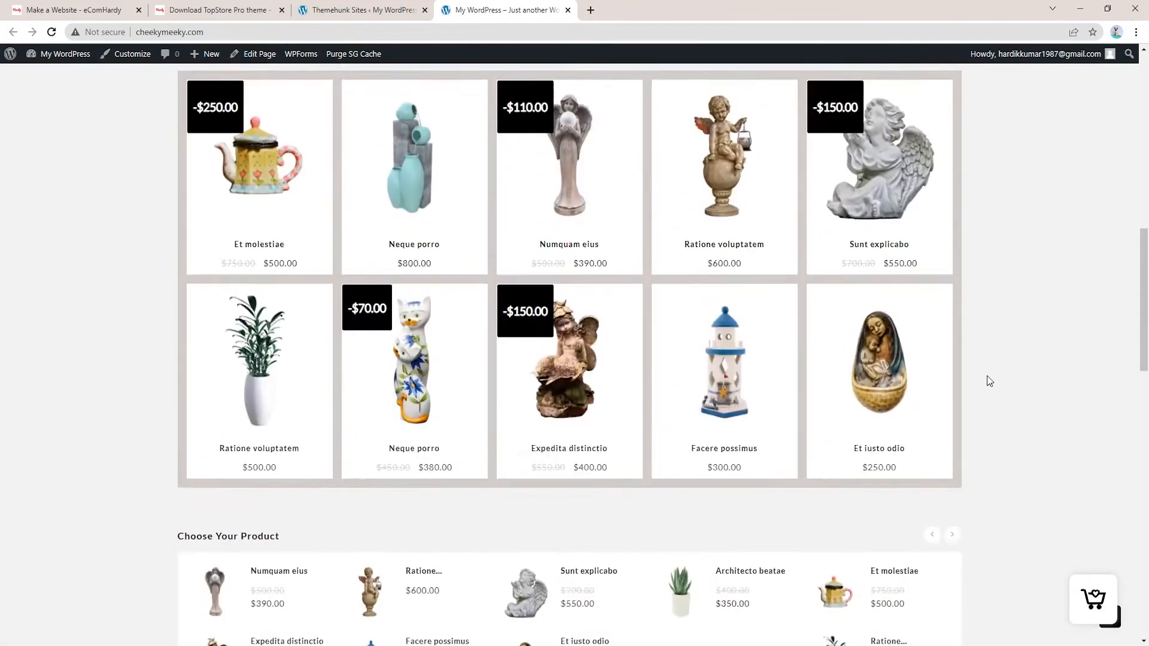
scroll(990, 381, "up", 10)
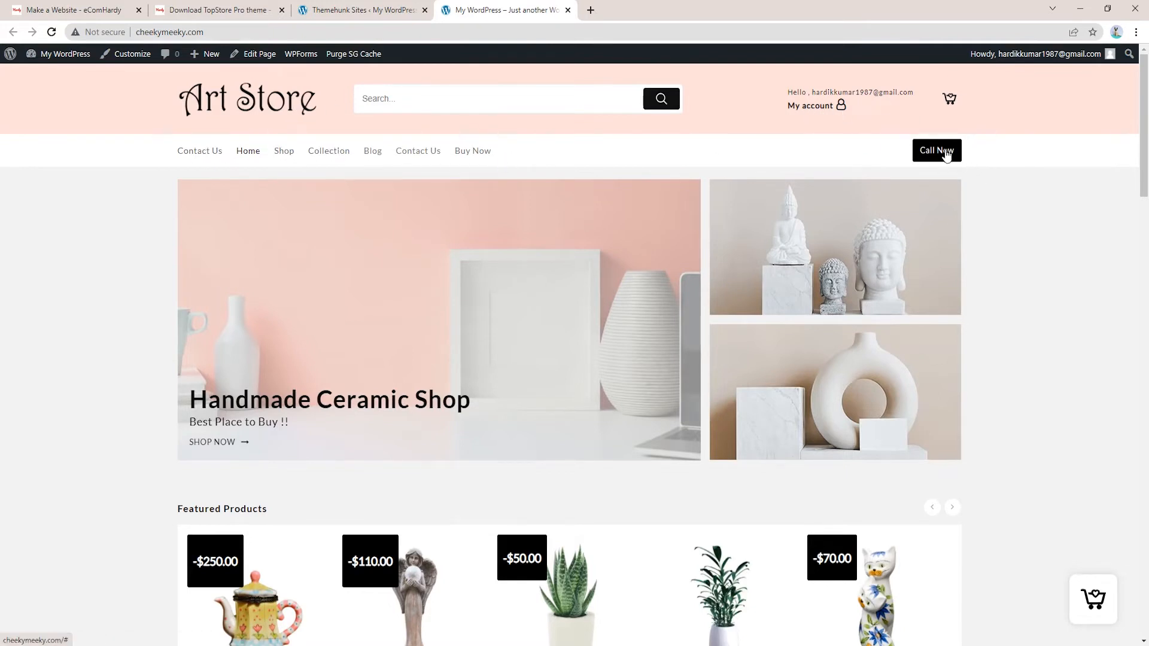
scroll(778, 407, "down", 4)
scroll(515, 199, "up", 4)
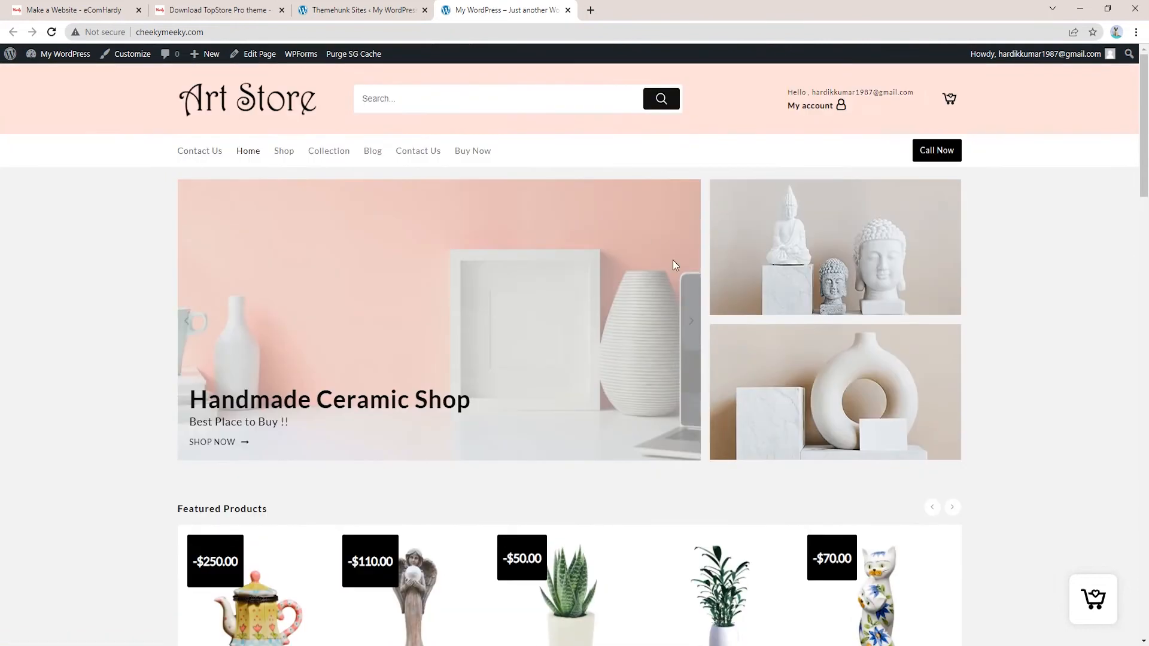
scroll(987, 294, "down", 4)
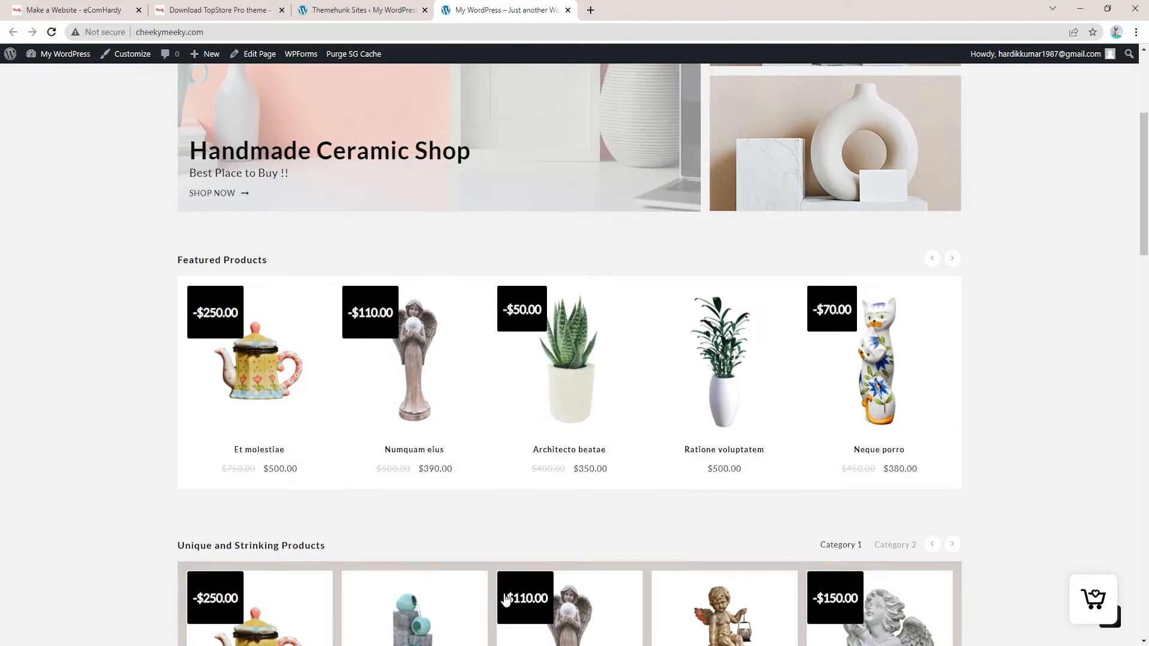
scroll(274, 415, "down", 3)
scroll(775, 356, "up", 6)
scroll(776, 356, "up", 1)
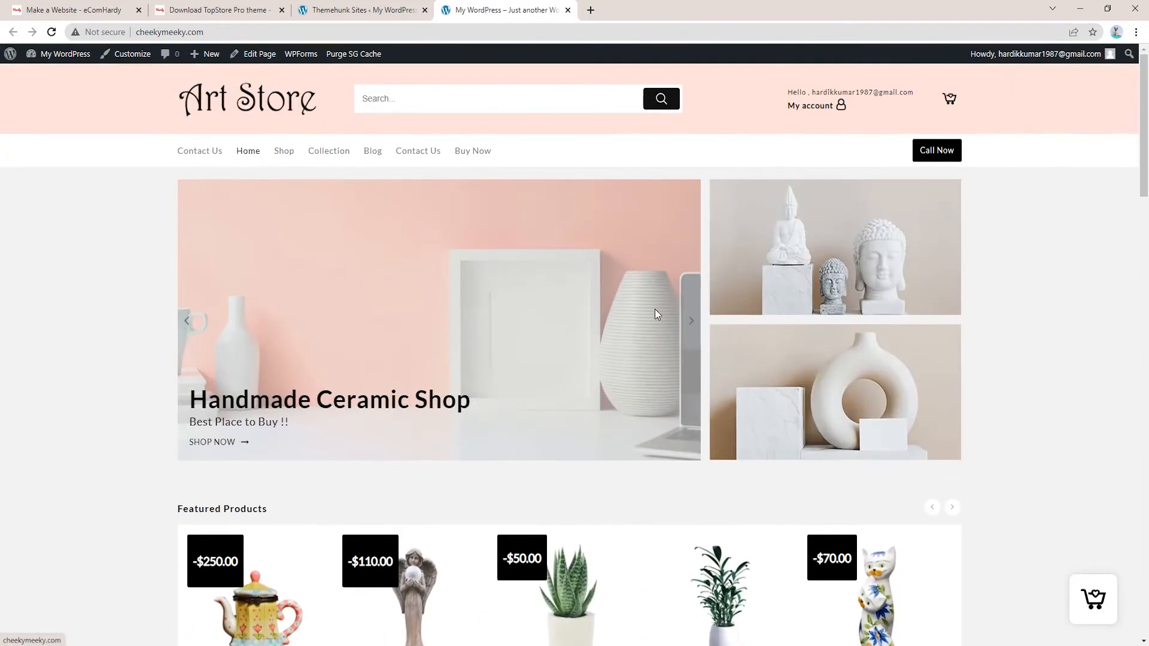
mouse_move(186, 65)
left_click(359, 9)
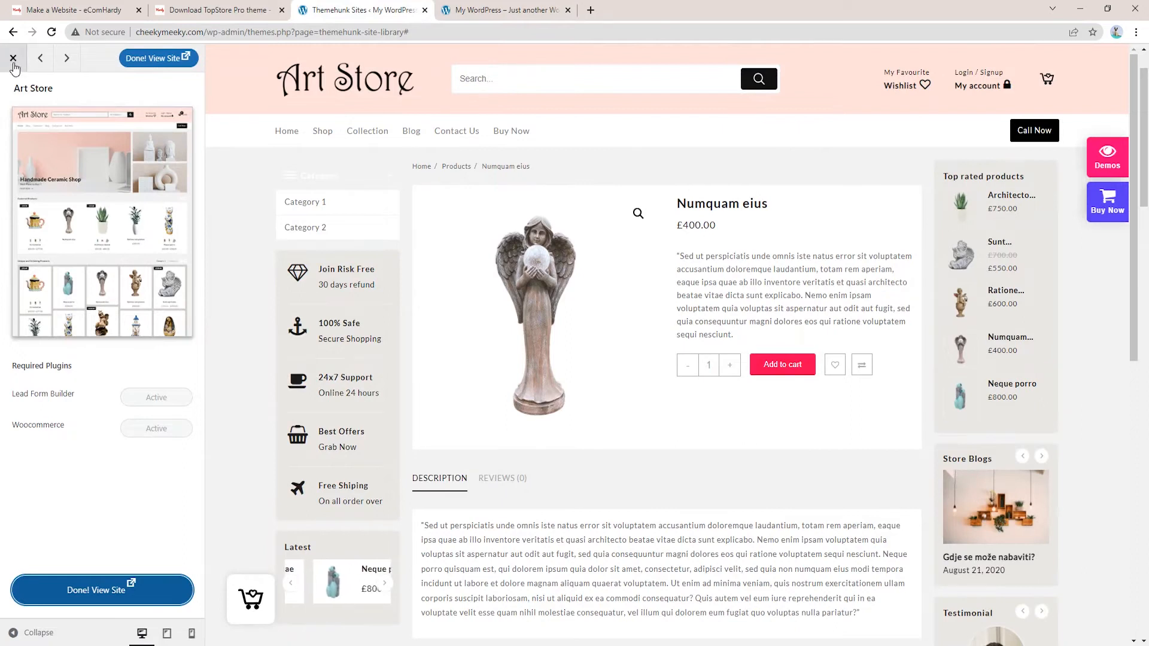
Close the Art Store demo preview and open Appearance > Customize
left_click(13, 58)
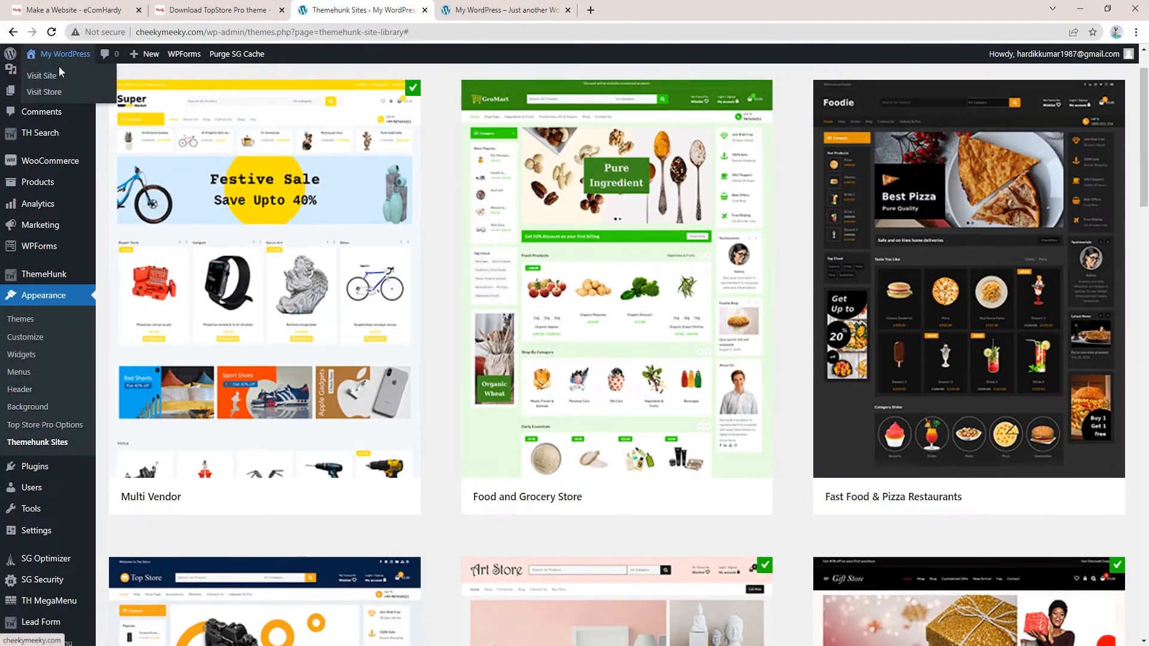
scroll(299, 149, "up", 1)
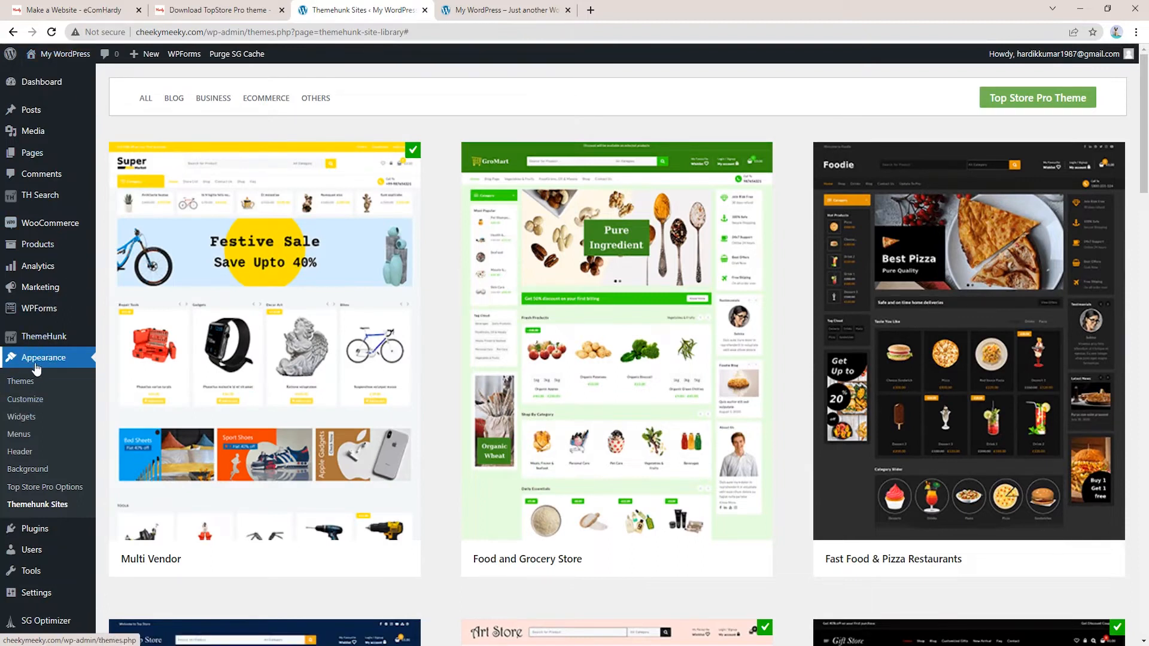
left_click(30, 406)
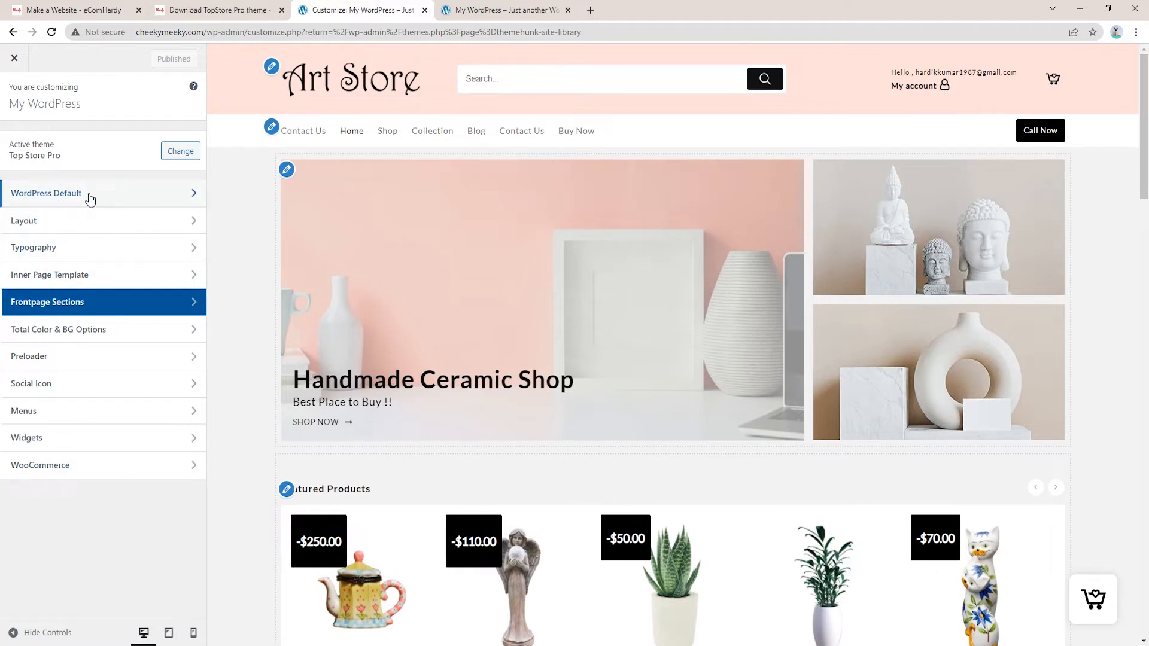
In Site Identity, reduce the header logo width to 184
left_click(70, 198)
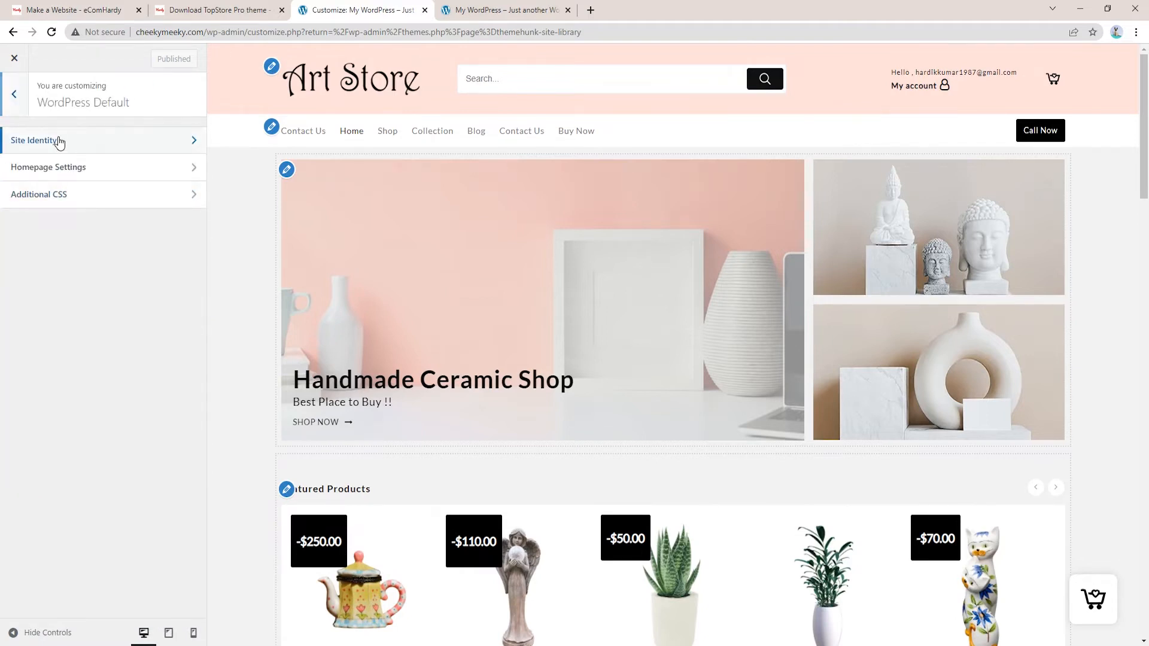
left_click(59, 141)
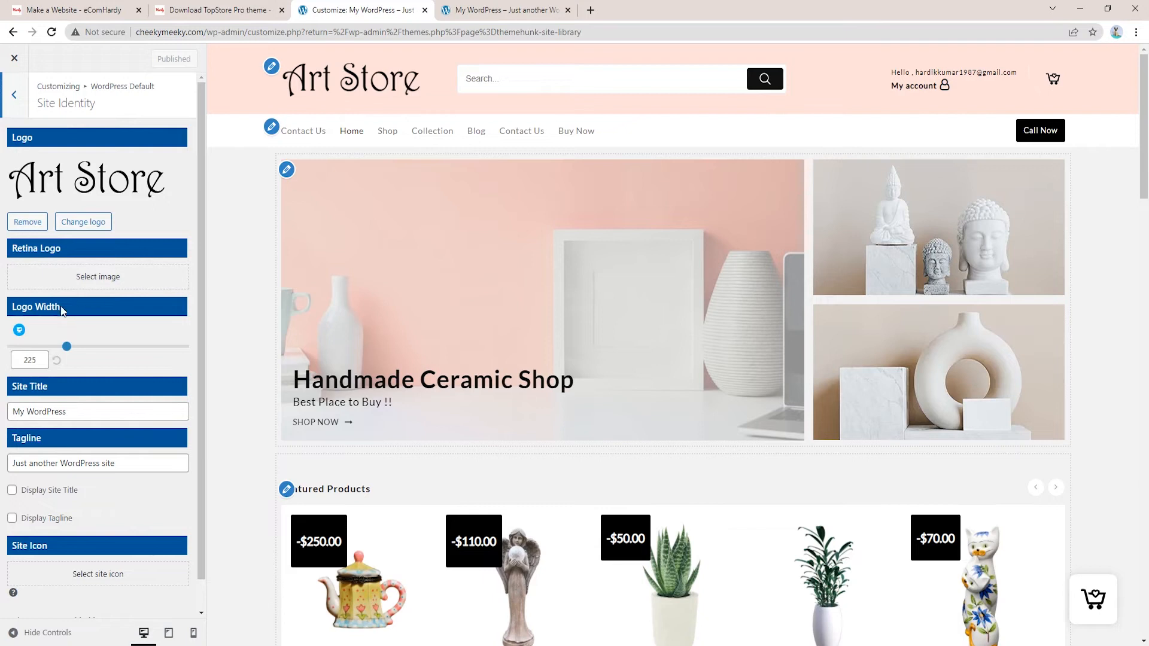
left_click_drag(66, 349, 55, 346)
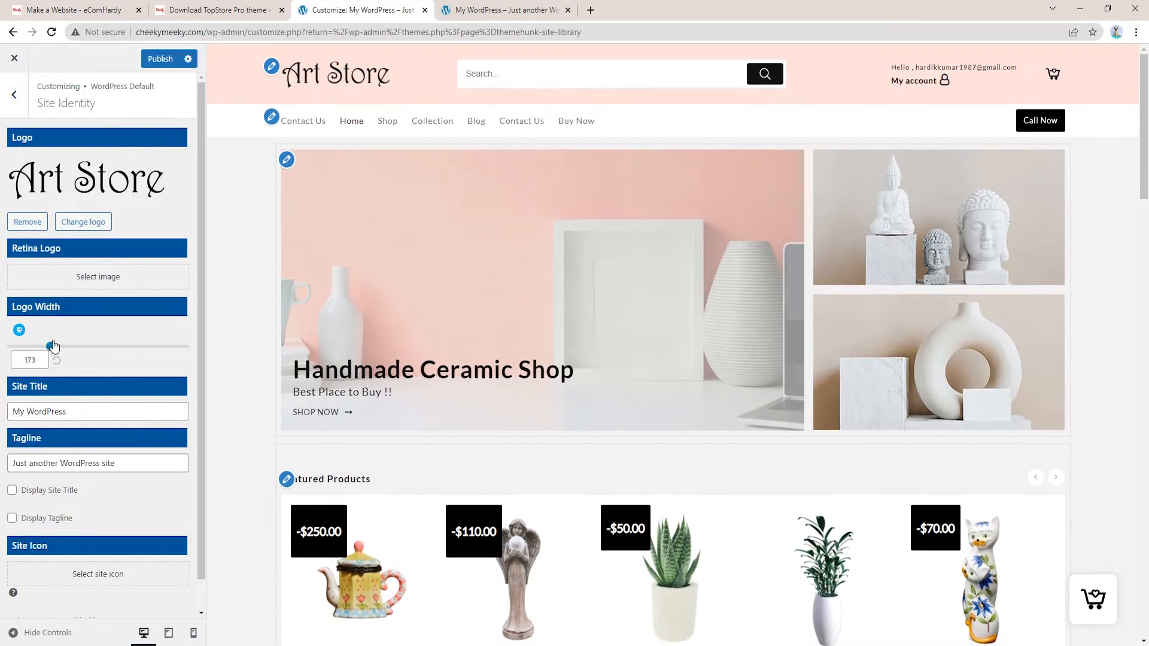
Change the site title to 'CheekyMeeky' and the tagline to 'Top clothing store!'
left_click_drag(82, 411, 16, 411)
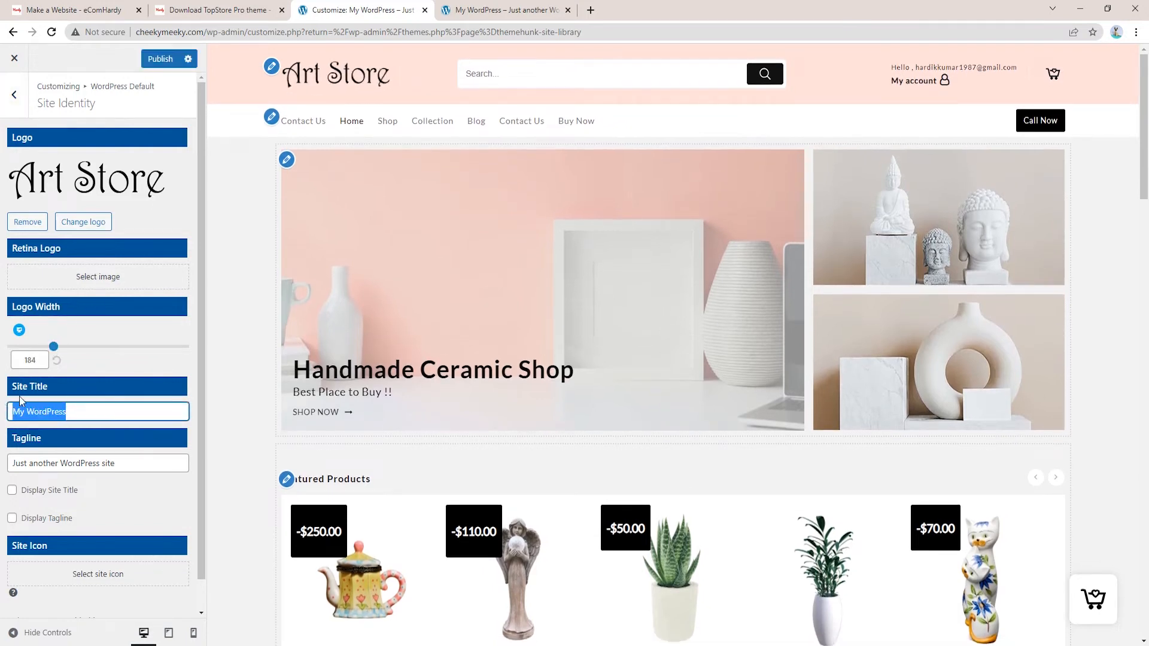
type("CheekyMeeky")
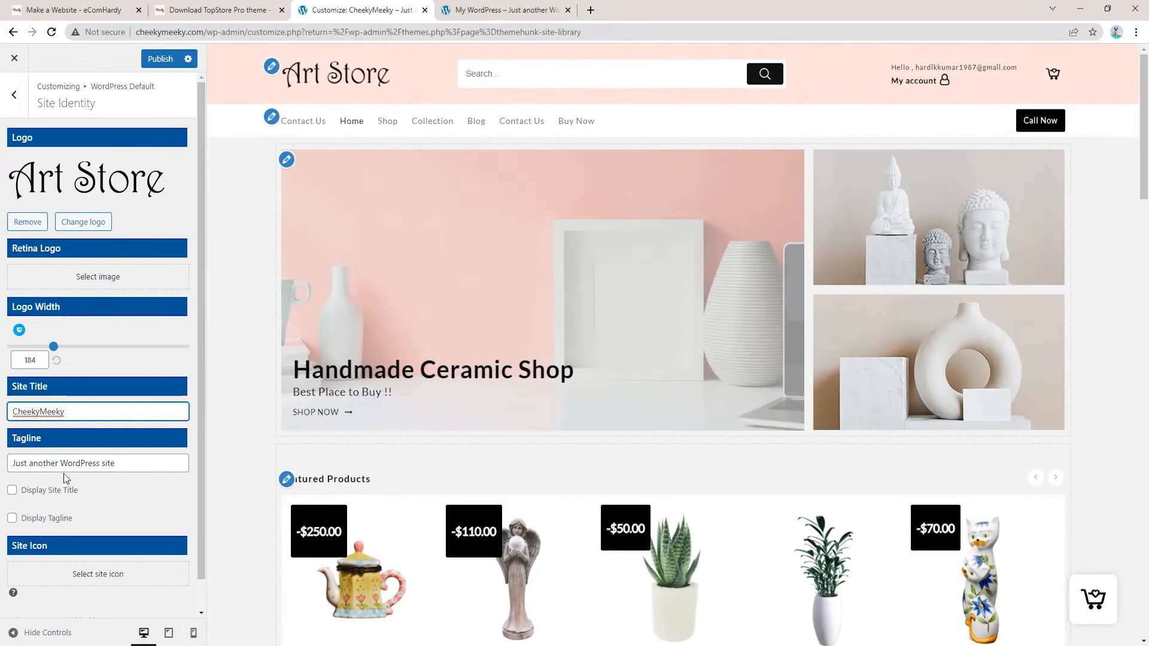
left_click_drag(129, 464, 7, 468)
type("Top ")
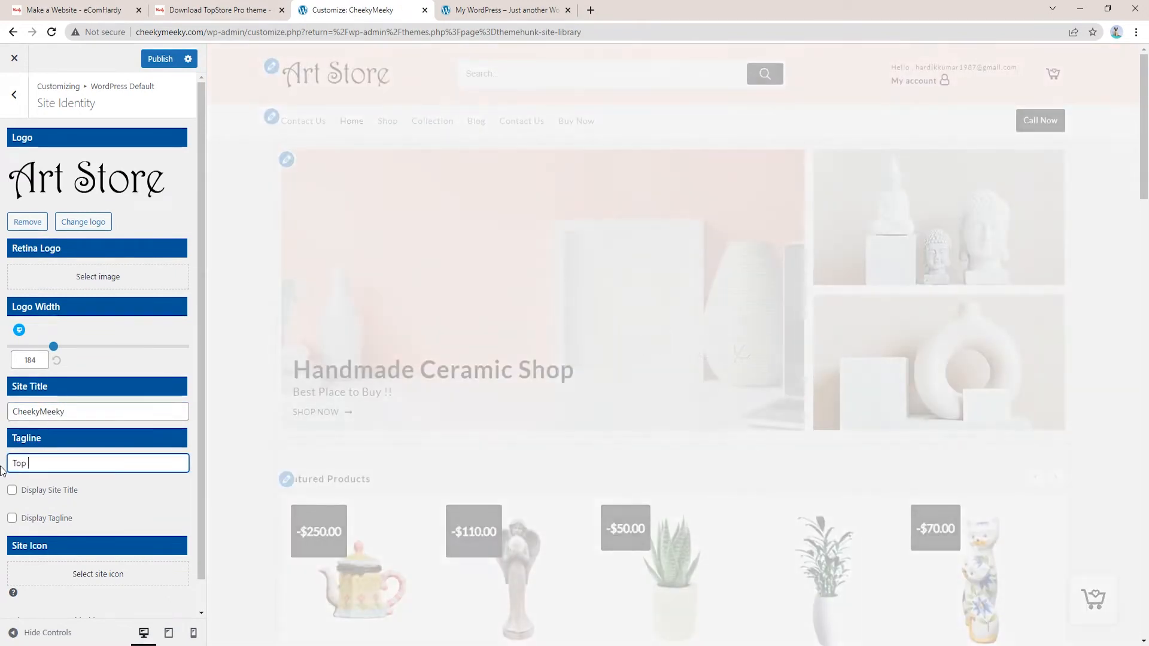
type("clothing store!")
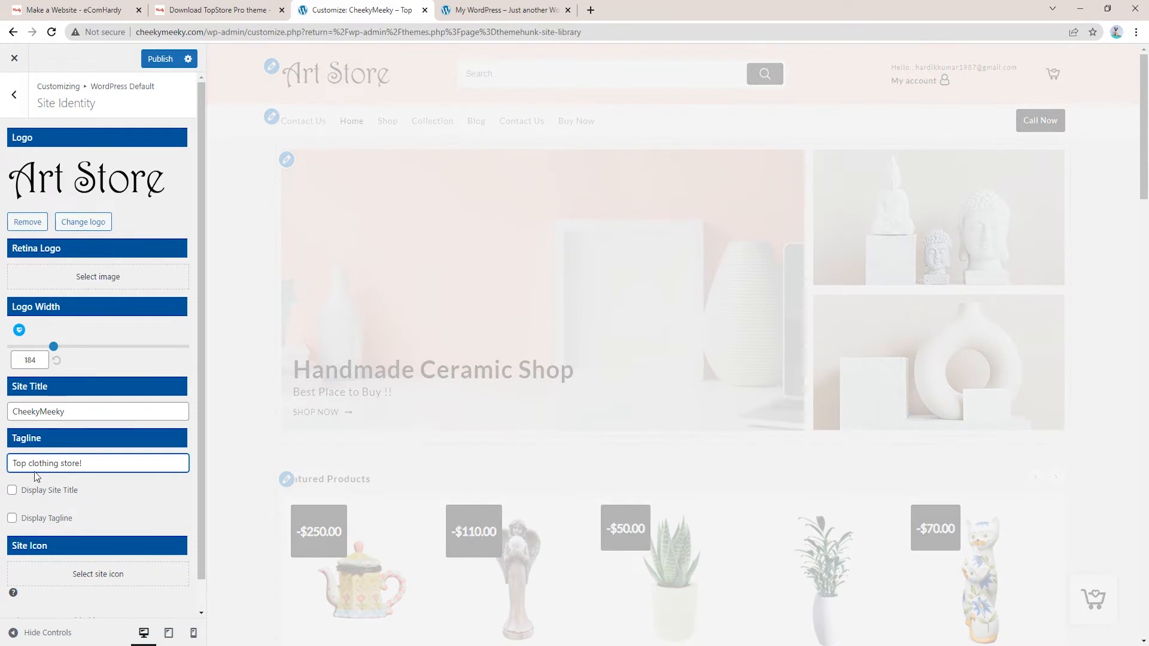
scroll(71, 530, "down", 1)
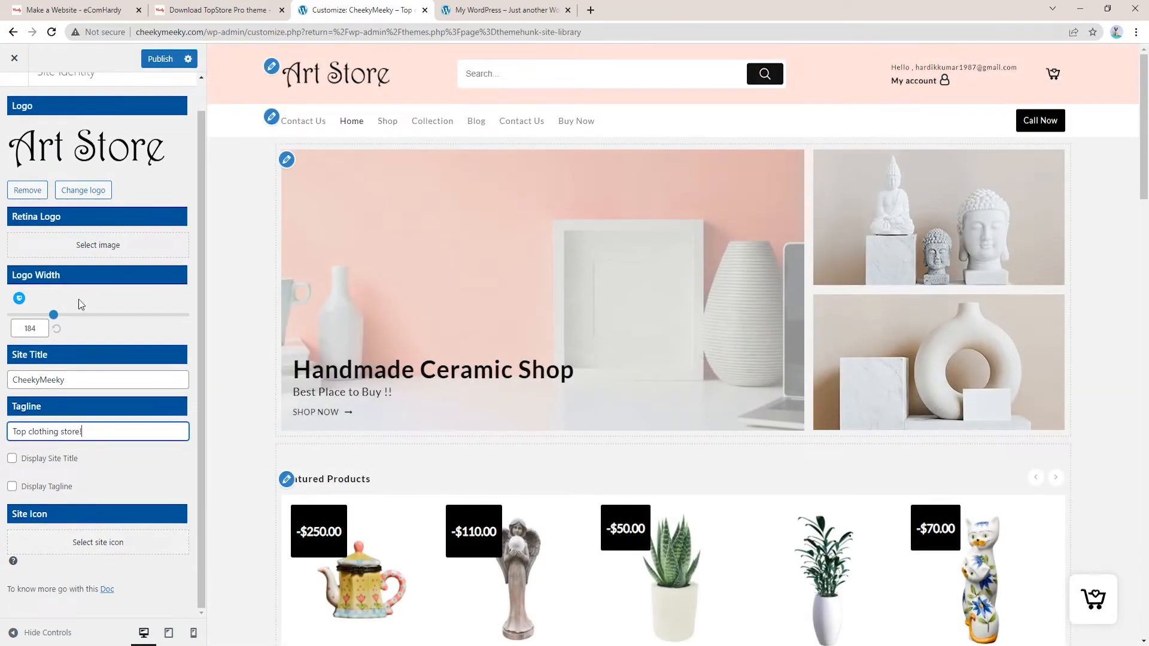
scroll(143, 359, "up", 1)
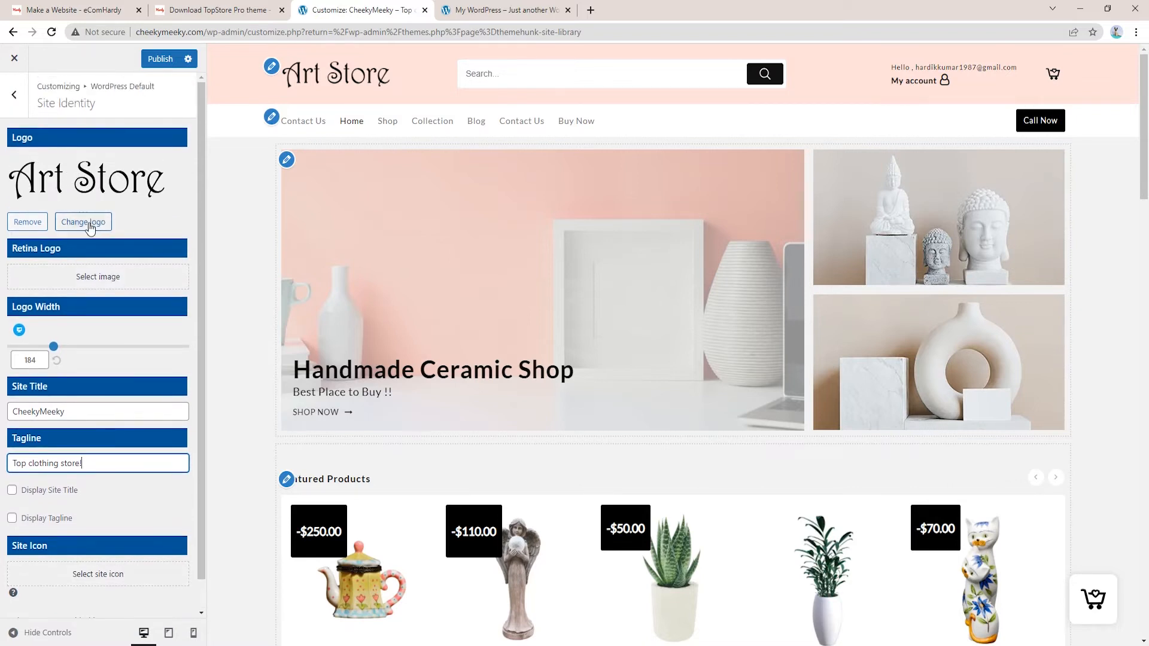
Finish the tagline, then upload the Cheeky Meeky image as the site logo, left uncropped
left_click(142, 360)
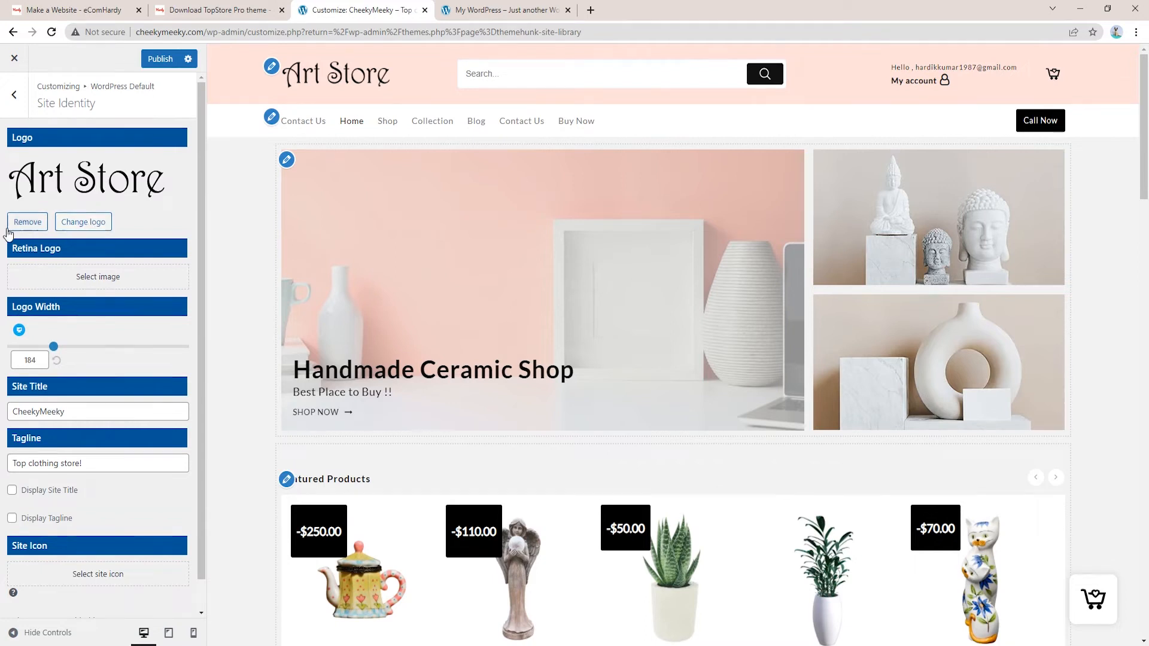
left_click(91, 224)
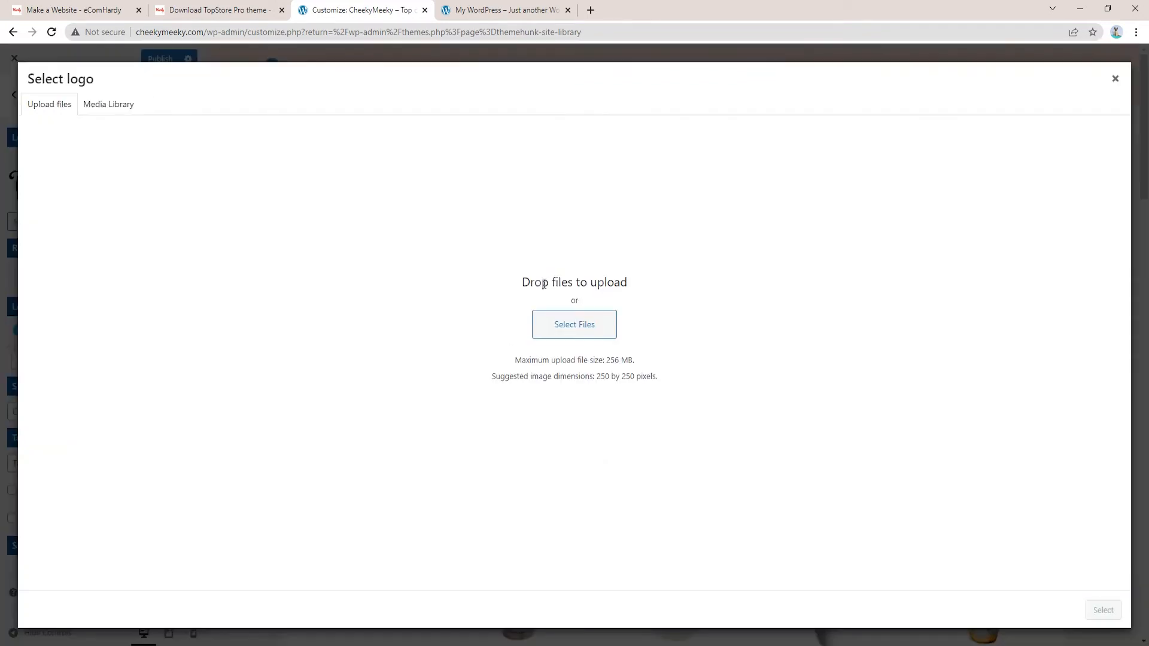
left_click(585, 325)
double_click(838, 102)
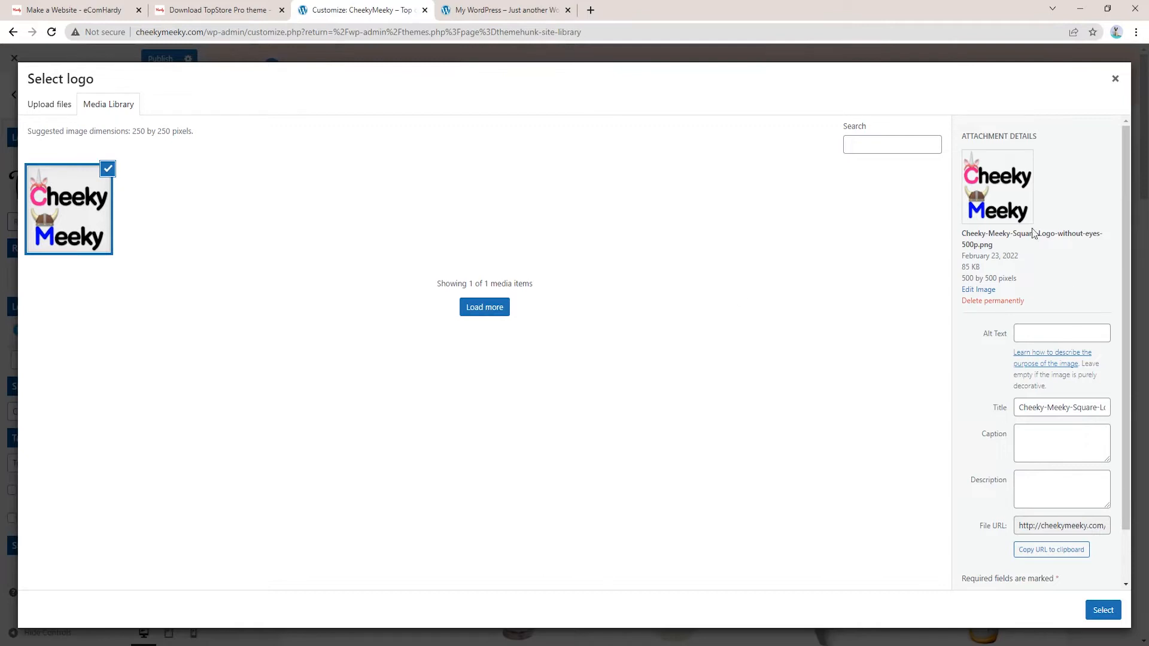
left_click(1112, 609)
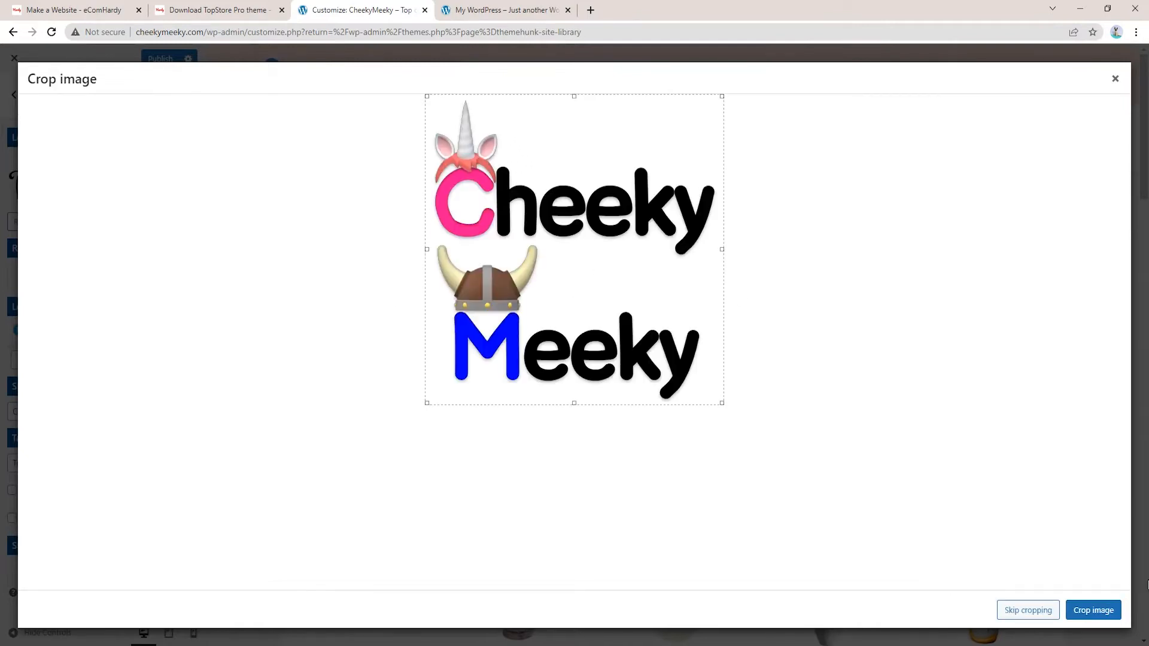
left_click(1030, 613)
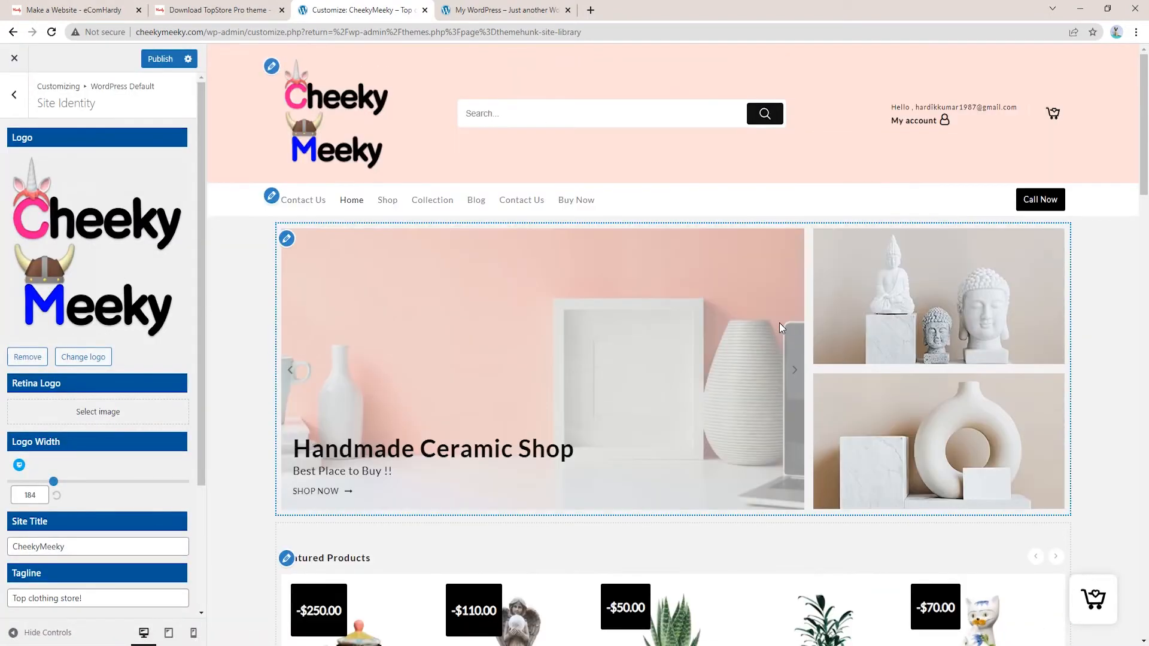
Reduce the header logo width to 89
left_click(109, 311)
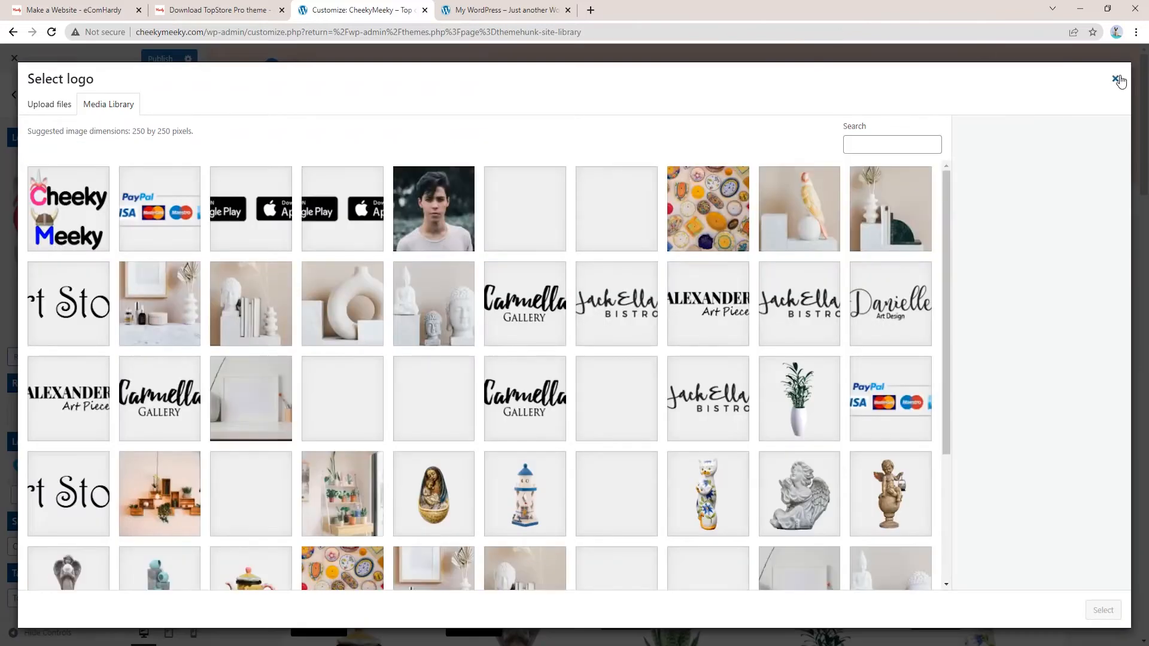
left_click(1115, 79)
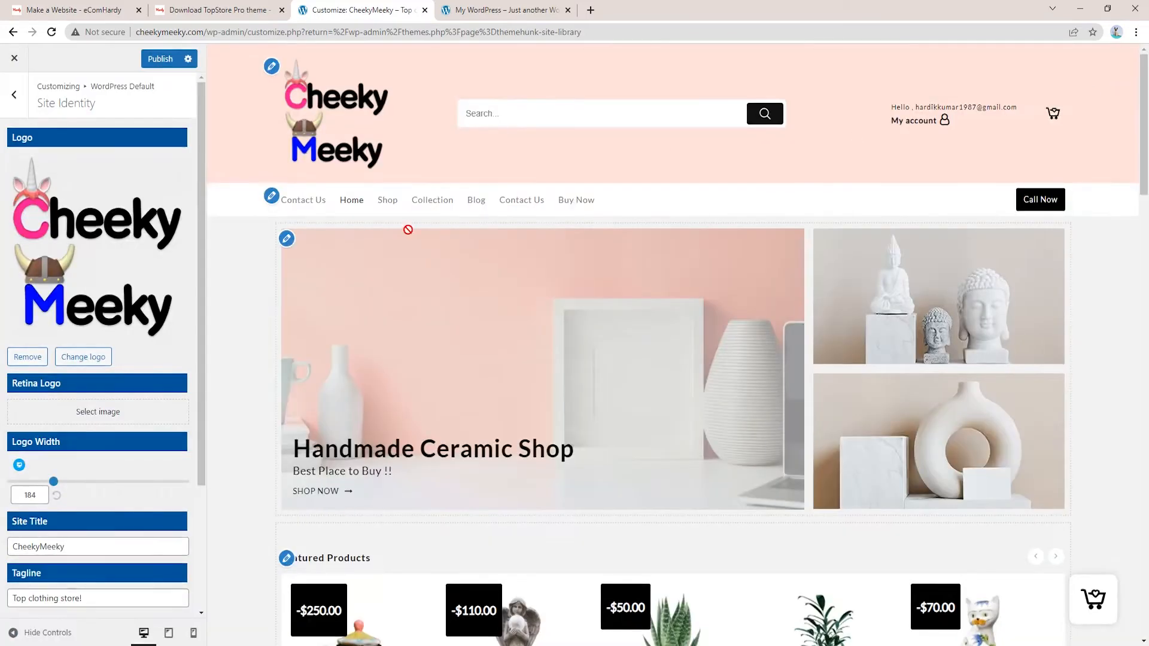
left_click_drag(53, 482, 25, 488)
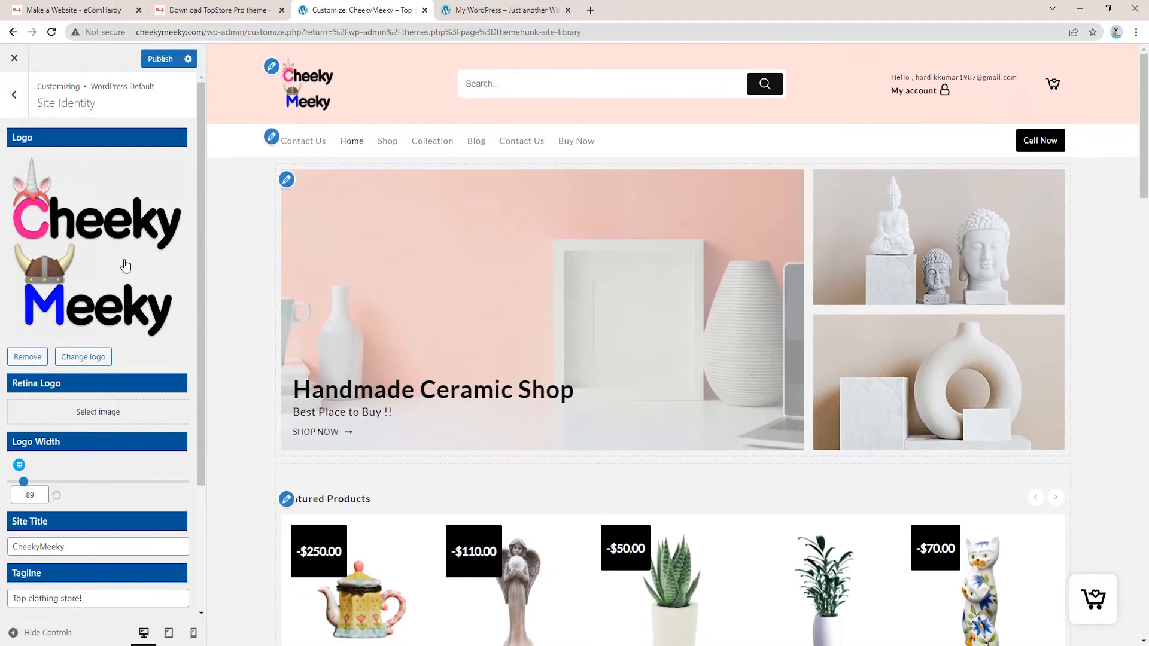
Upload Cheeky-Meeky-logo1000x284-png as the uncropped site logo and widen it to 196
left_click(87, 357)
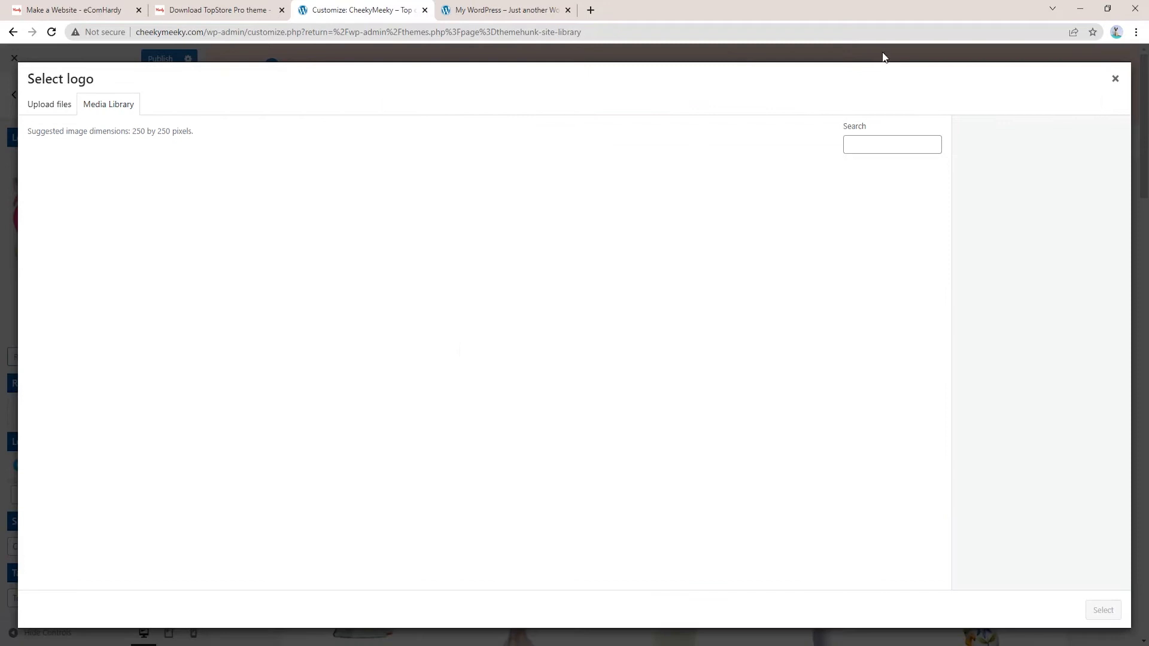
left_click(65, 113)
left_click(592, 331)
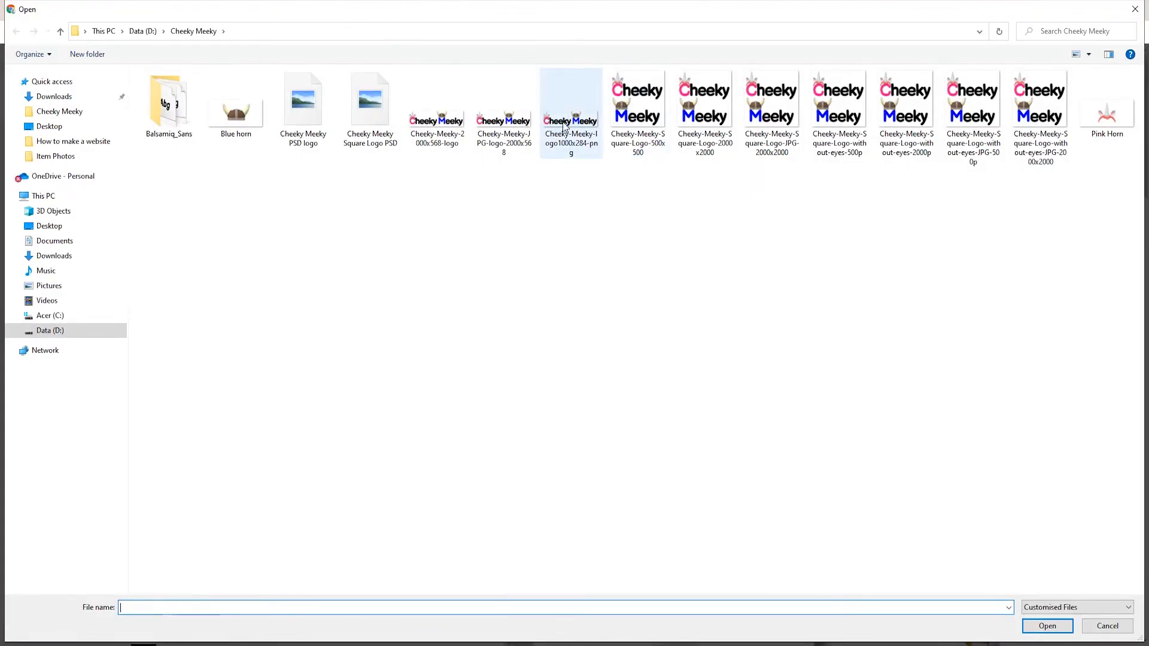
double_click(563, 121)
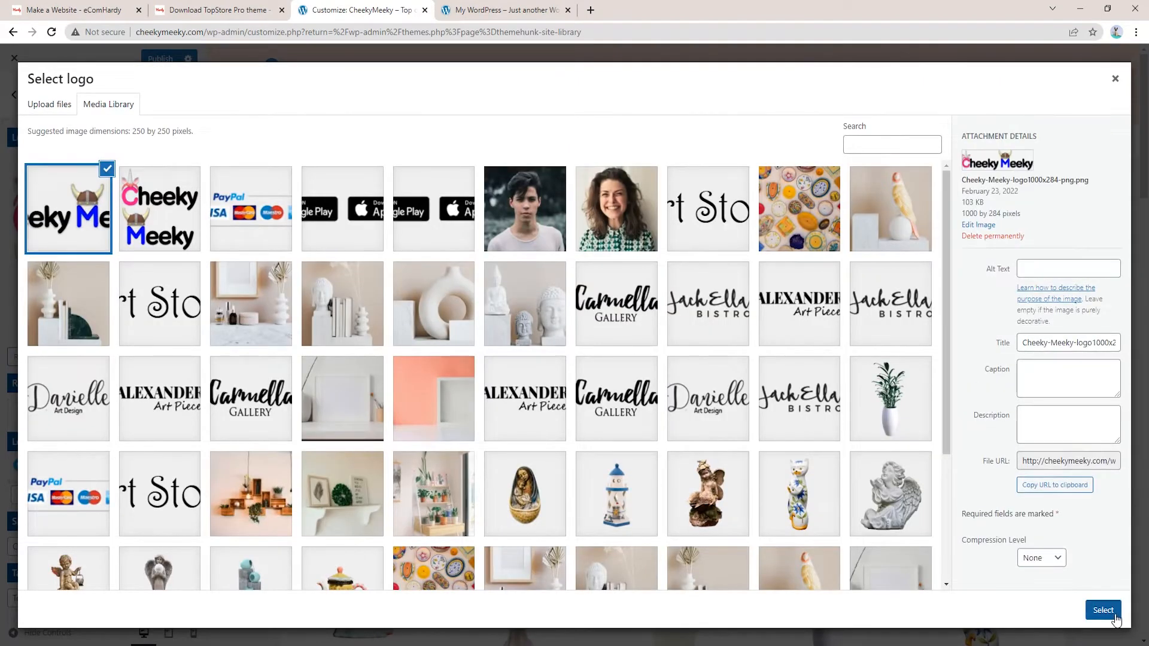
left_click(1103, 611)
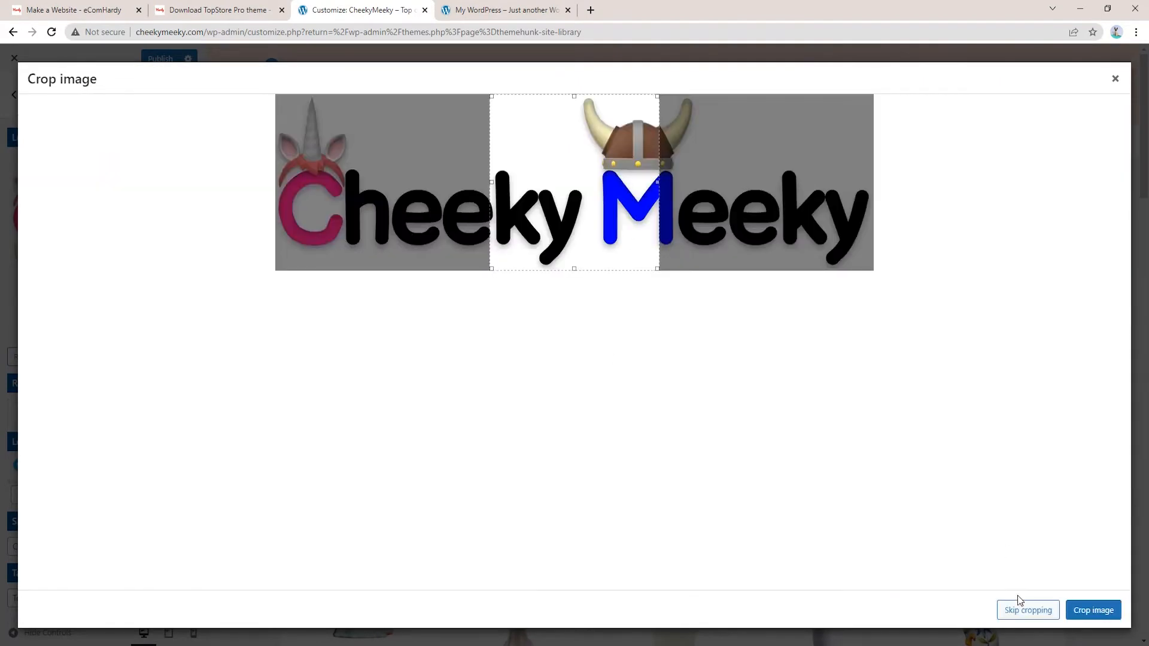
left_click(1021, 606)
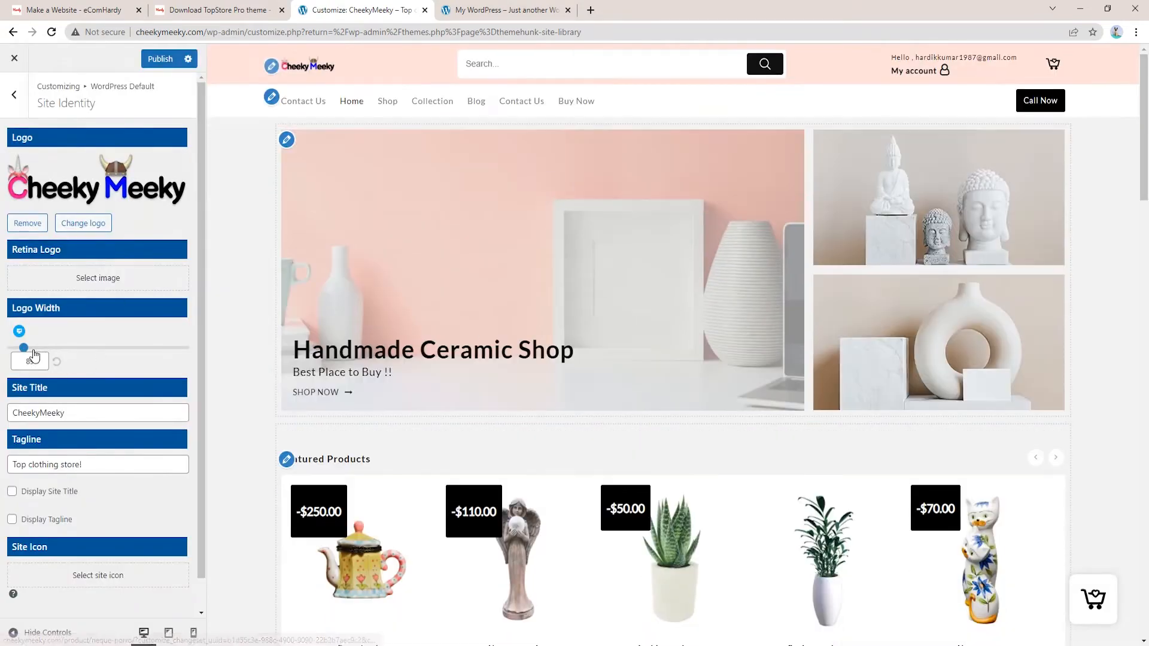
left_click_drag(24, 352, 59, 357)
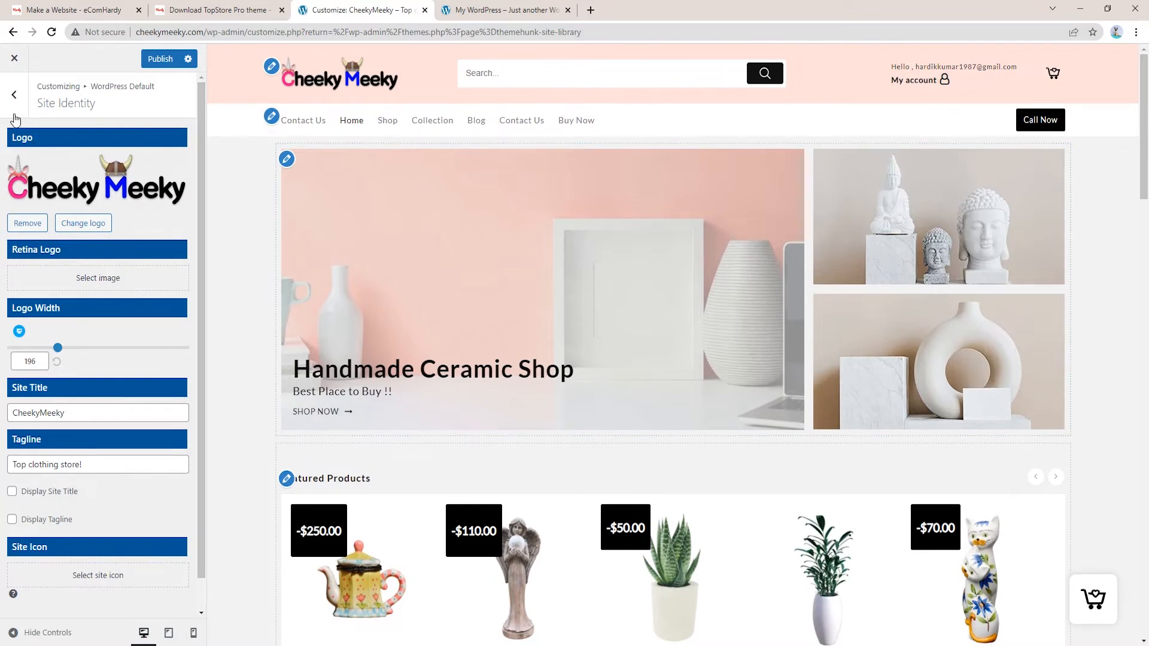
Publish the logo changes, glance at Homepage Settings, then open the header layout settings
left_click(15, 115)
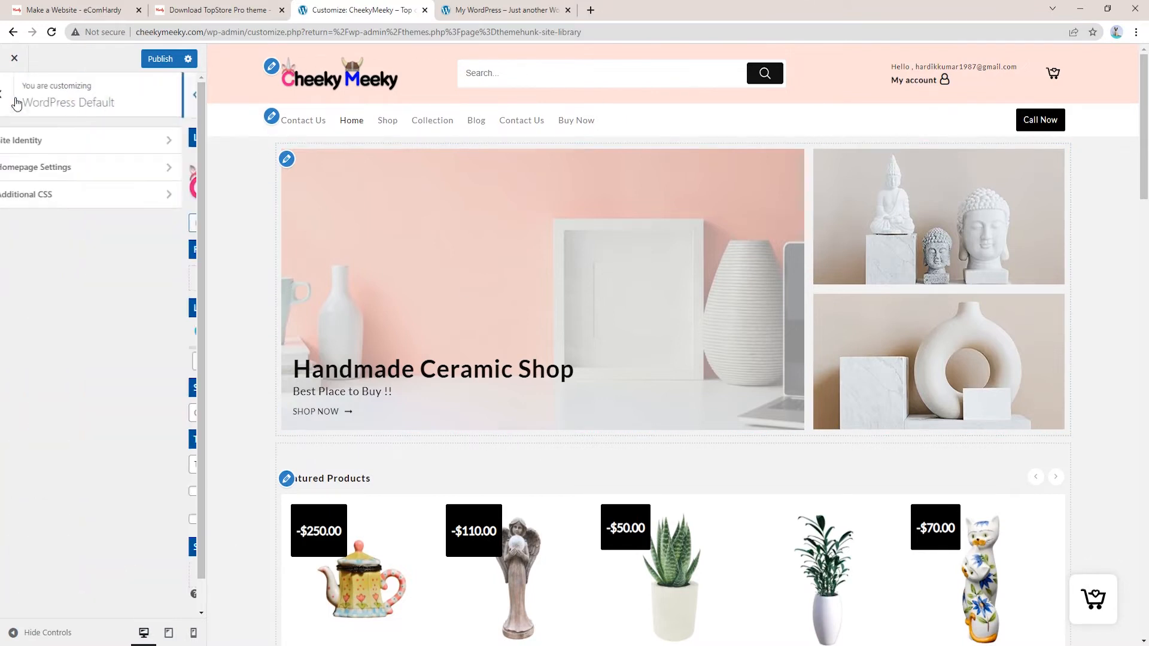
left_click(157, 58)
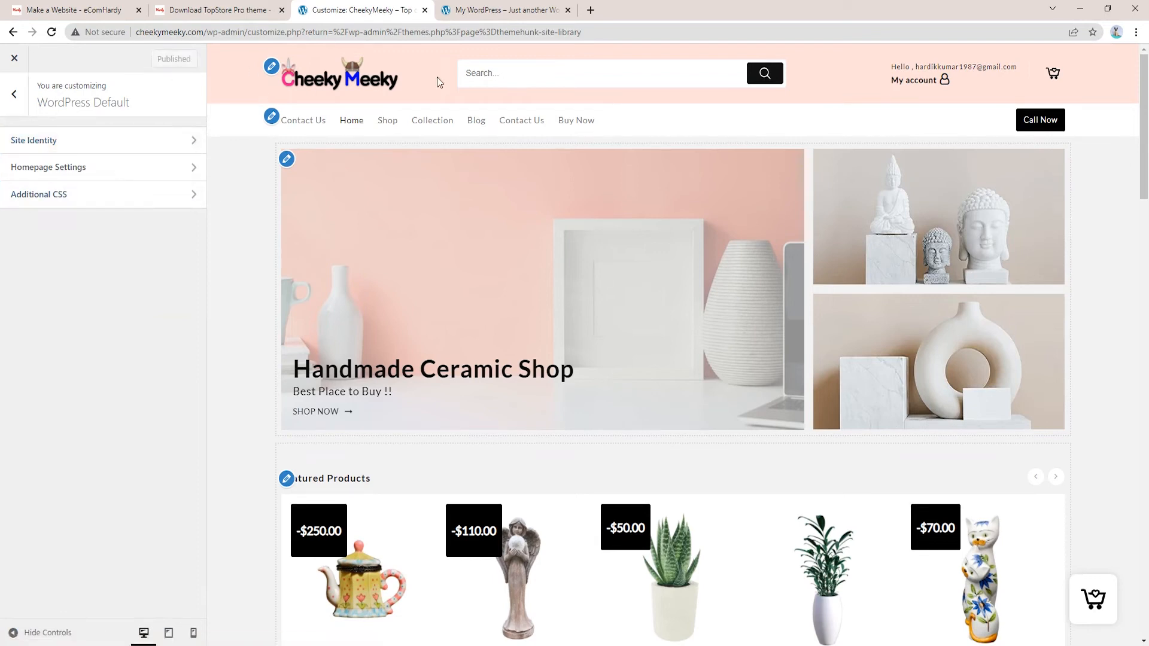
left_click(62, 170)
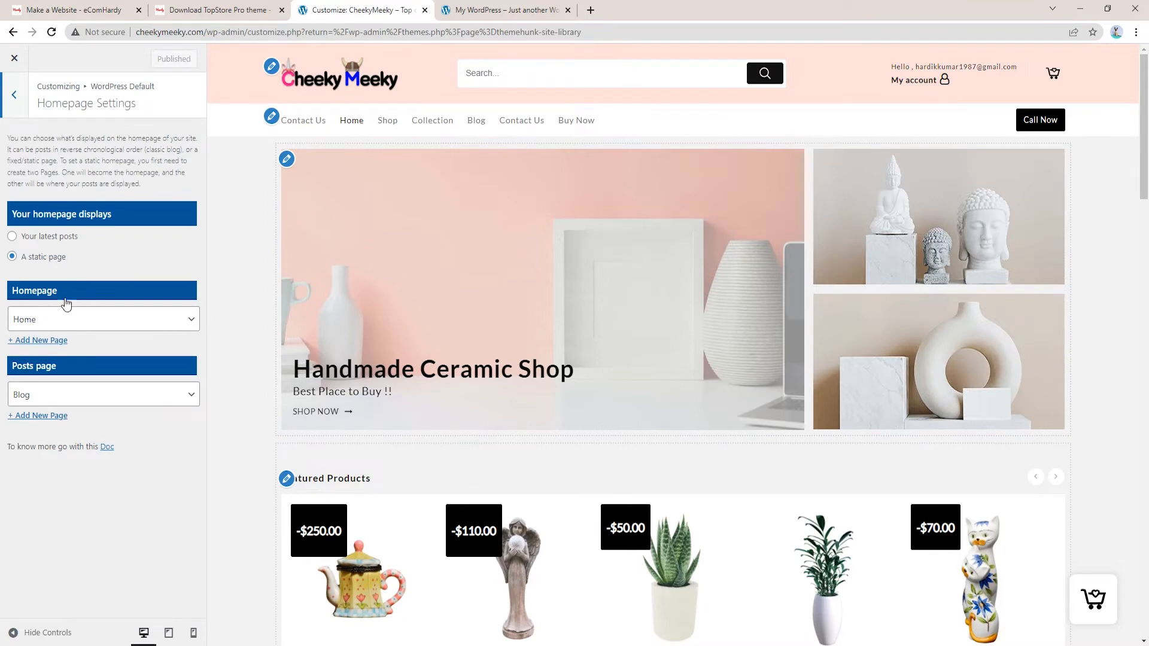
left_click(15, 96)
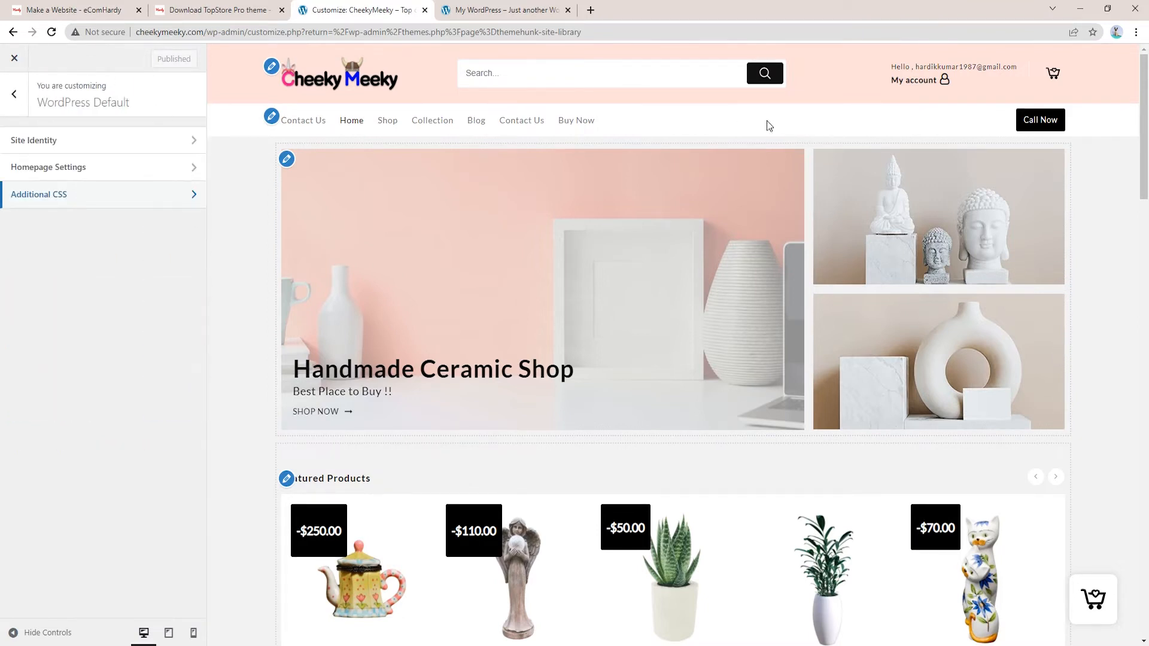
left_click(15, 94)
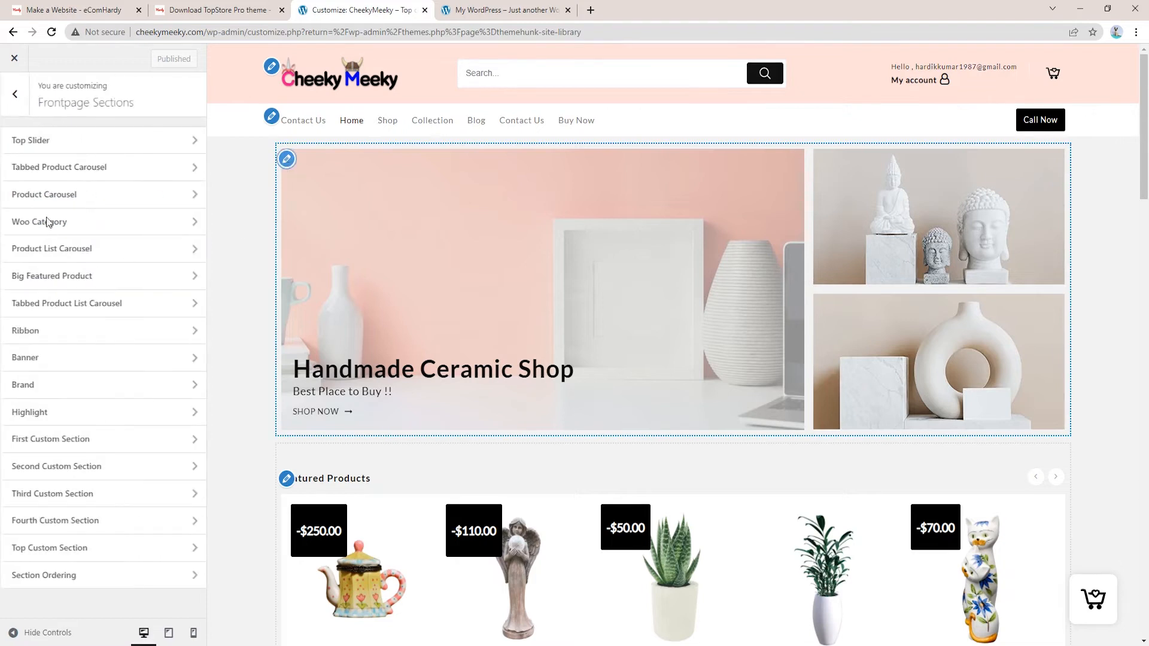
Try the first and second Top Slider layouts, then keep the three-image layout
scroll(100, 492, "down", 5)
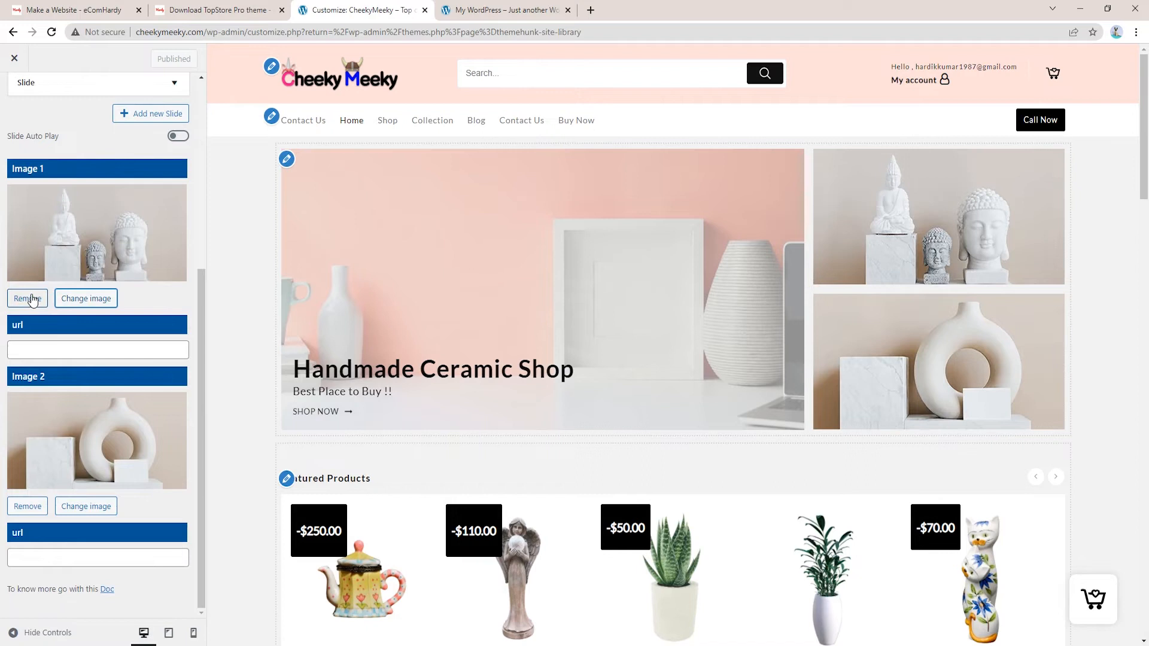
scroll(158, 436, "up", 5)
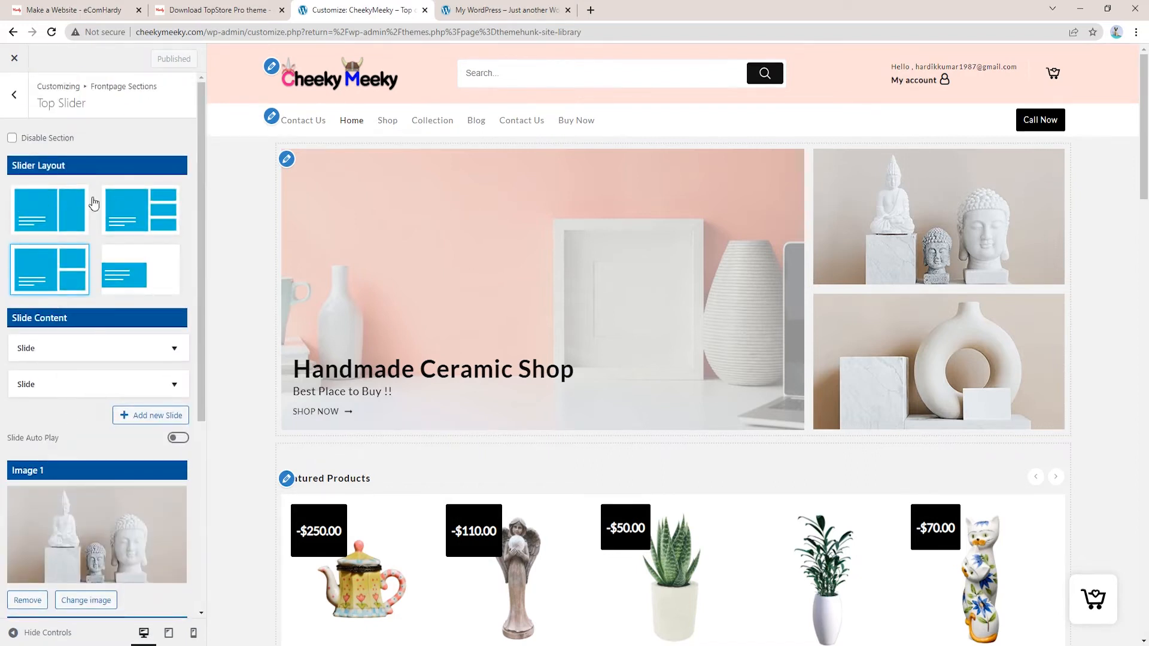
left_click(30, 200)
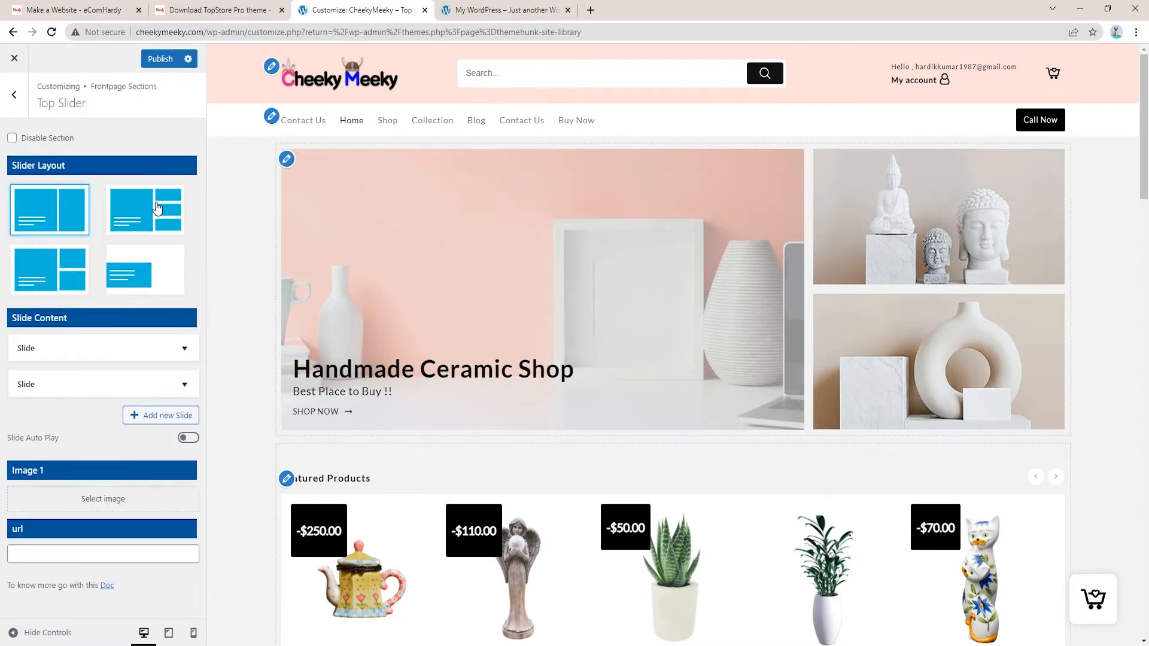
left_click(87, 254)
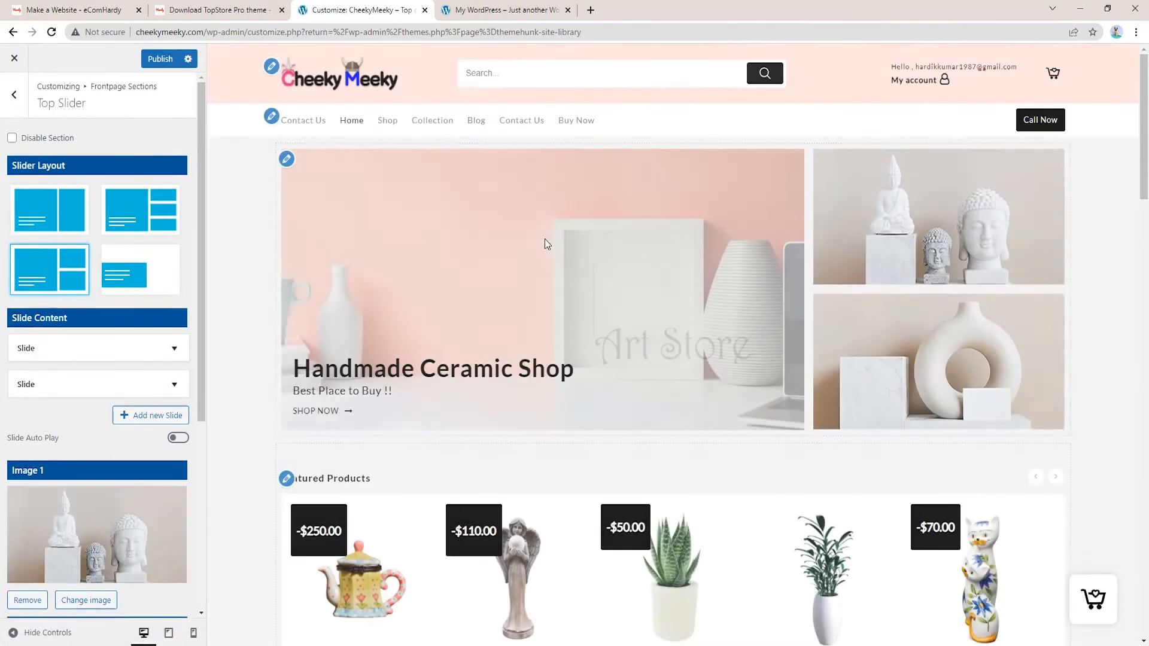
left_click(153, 209)
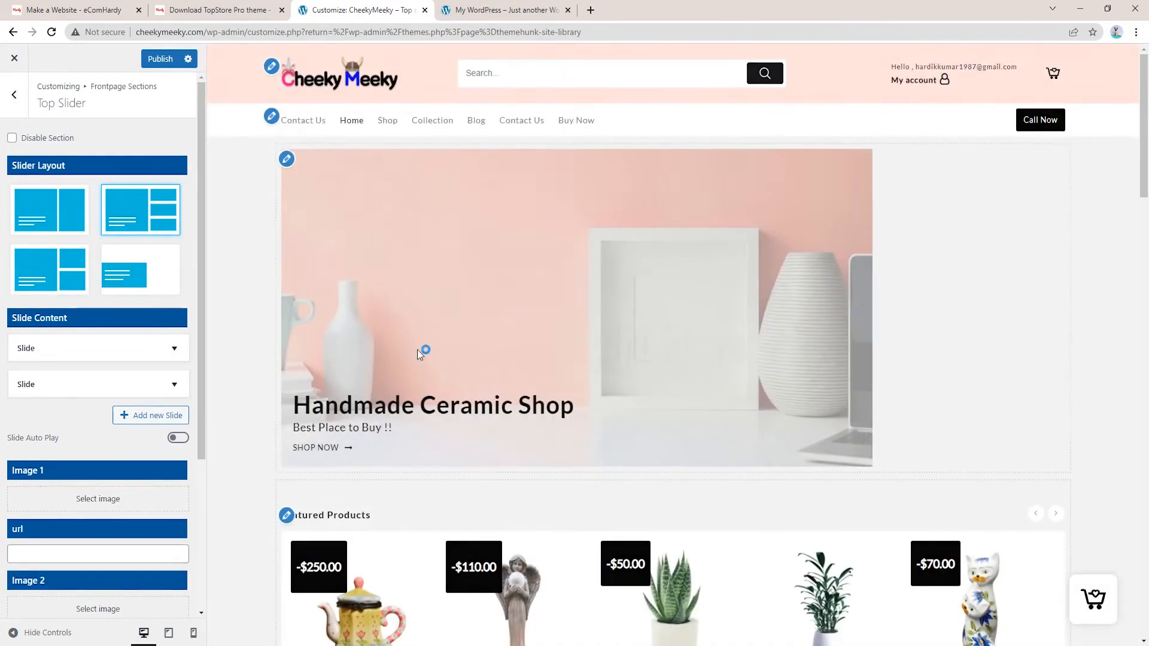
left_click(55, 219)
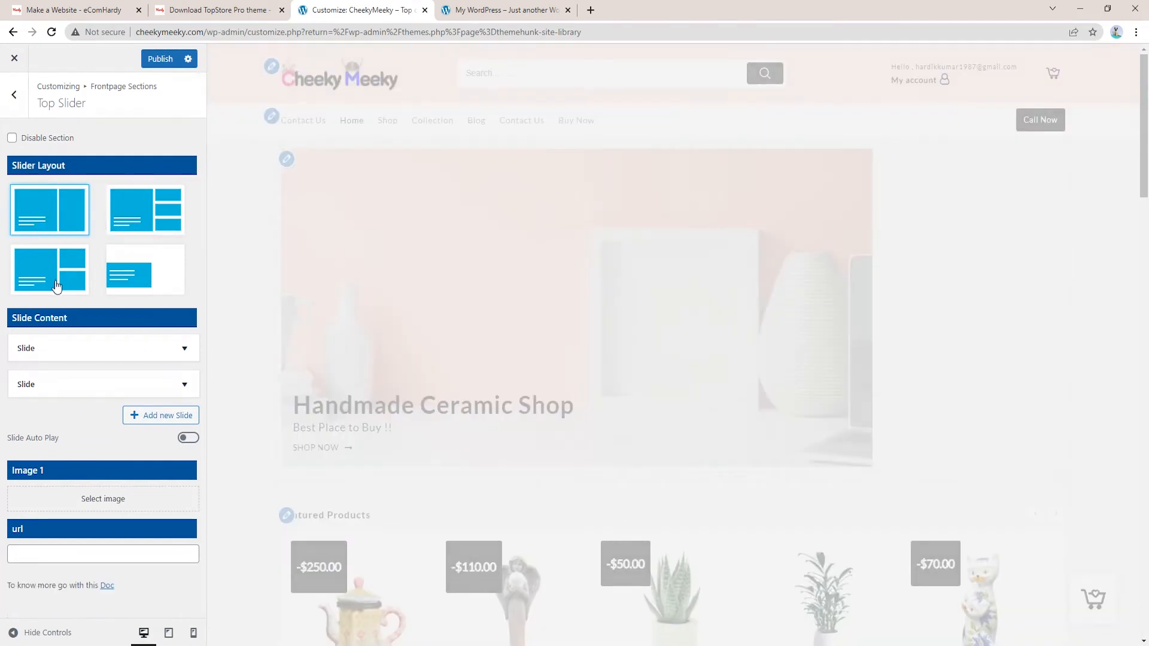
left_click(57, 286)
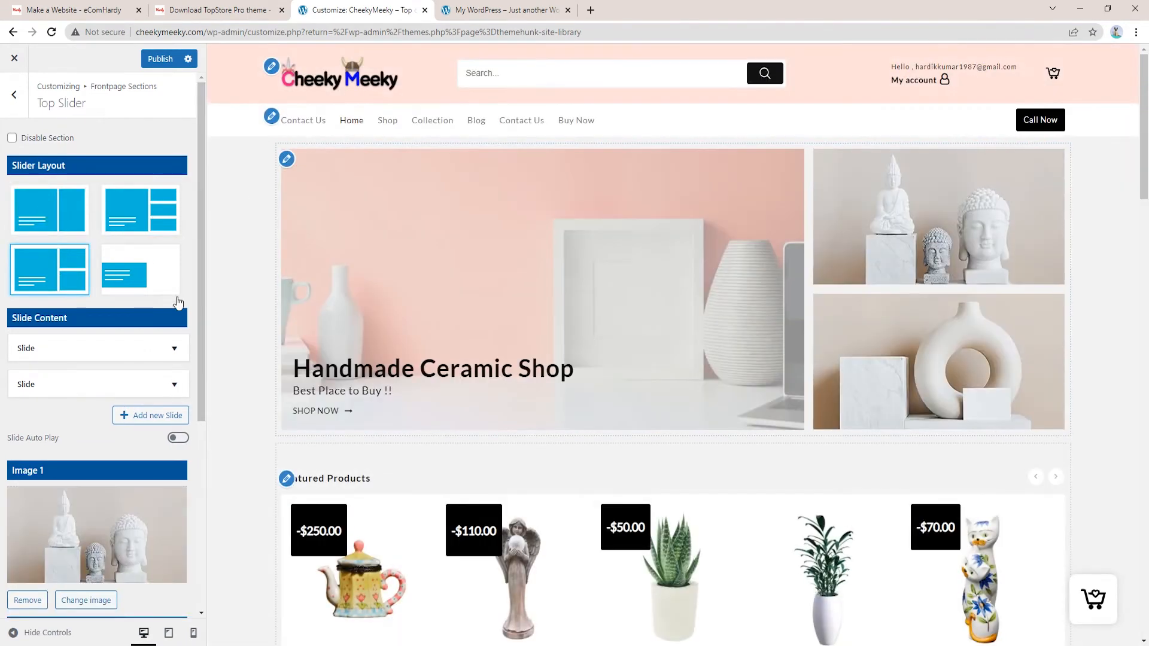
scroll(86, 330, "down", 5)
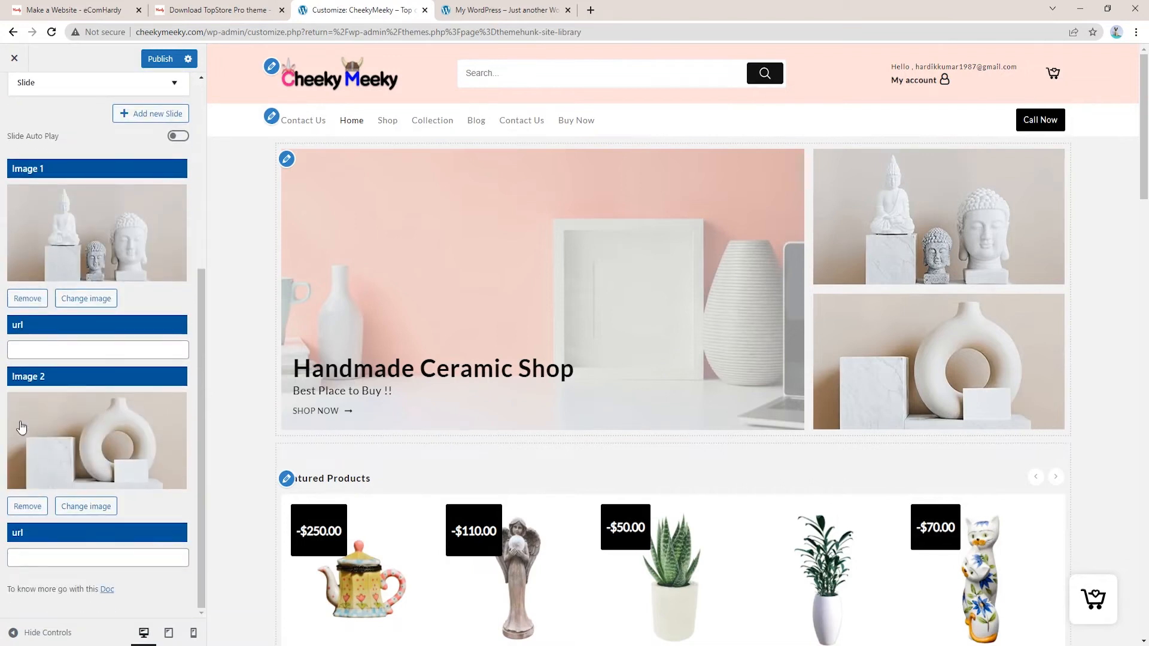
scroll(133, 472, "up", 5)
left_click(13, 110)
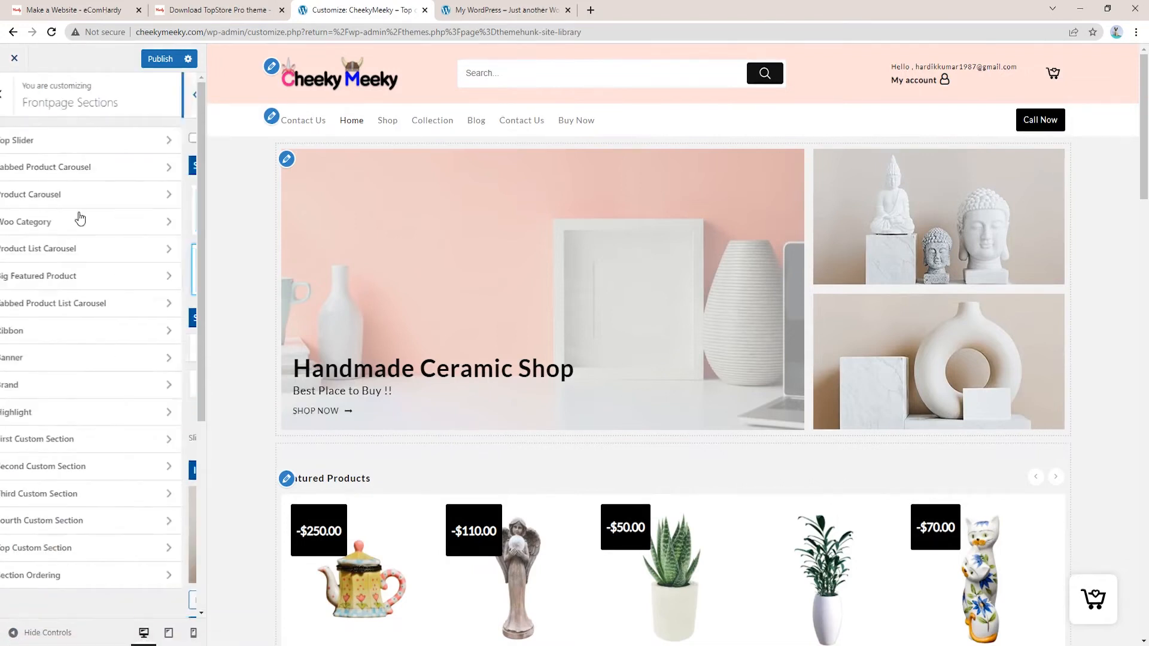
left_click(62, 168)
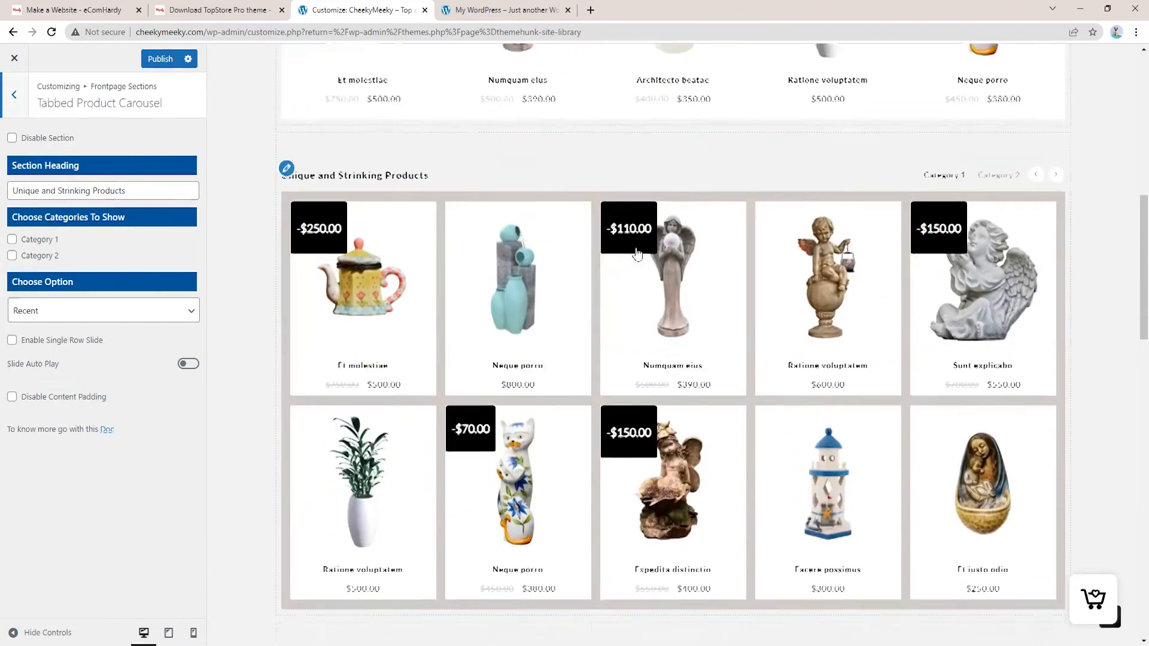
scroll(332, 275, "up", 4)
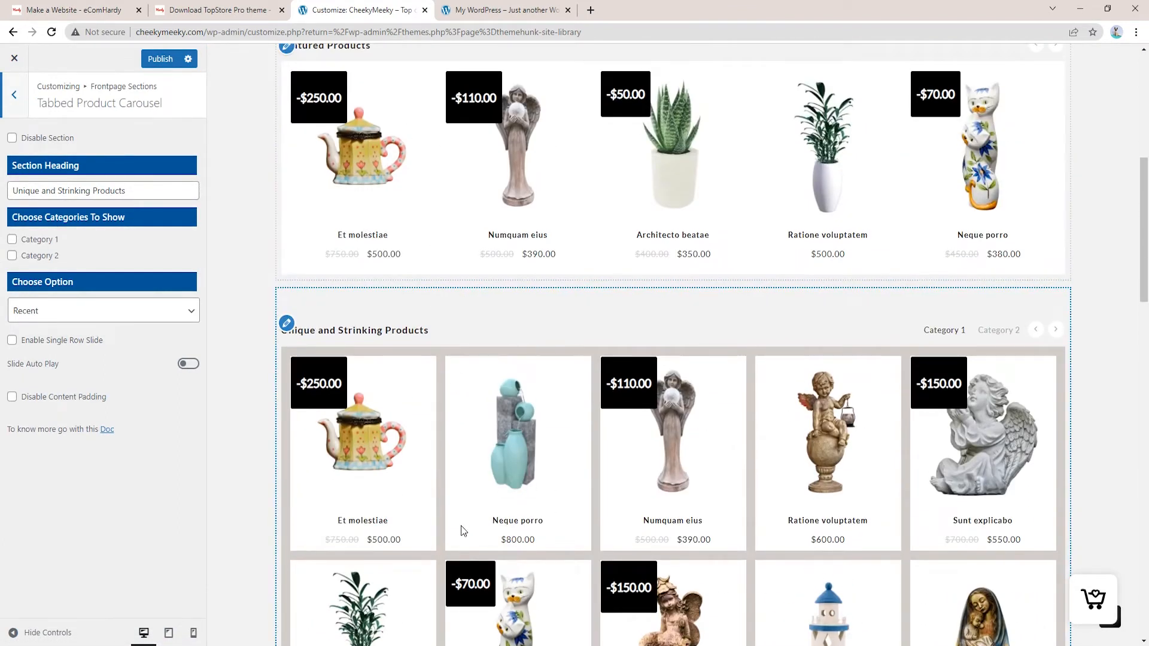
scroll(461, 524, "down", 6)
scroll(469, 534, "up", 3)
scroll(470, 536, "down", 4)
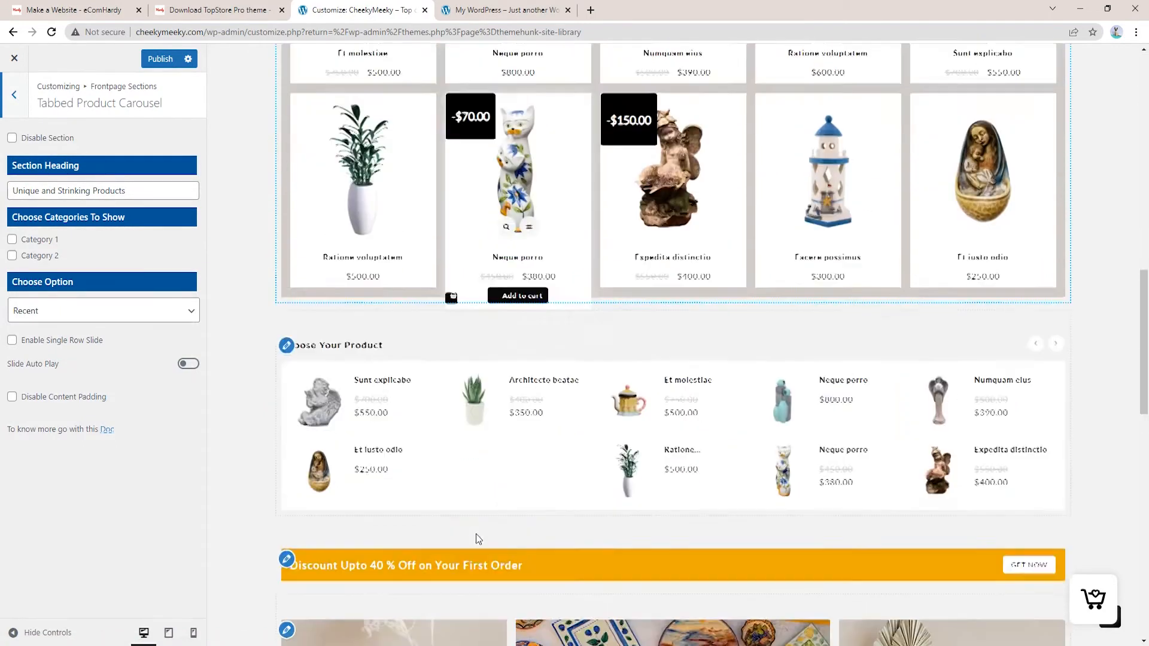
left_click(16, 96)
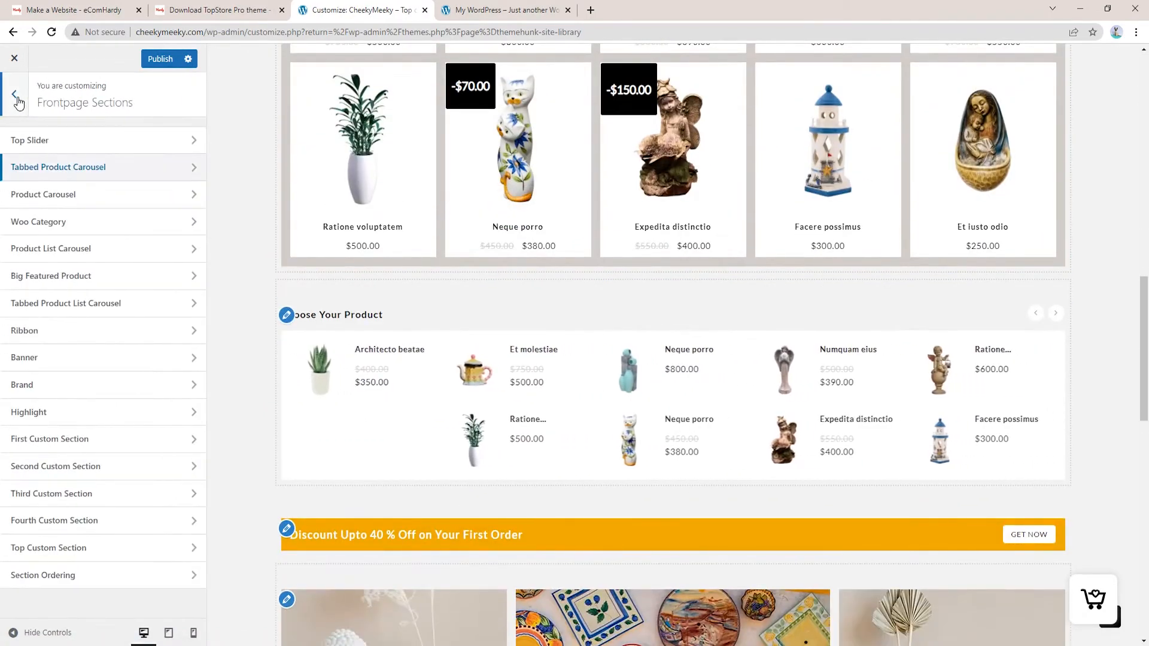
Look through the Title, Base Typography and Content font settings, then return to the root panel
left_click(15, 95)
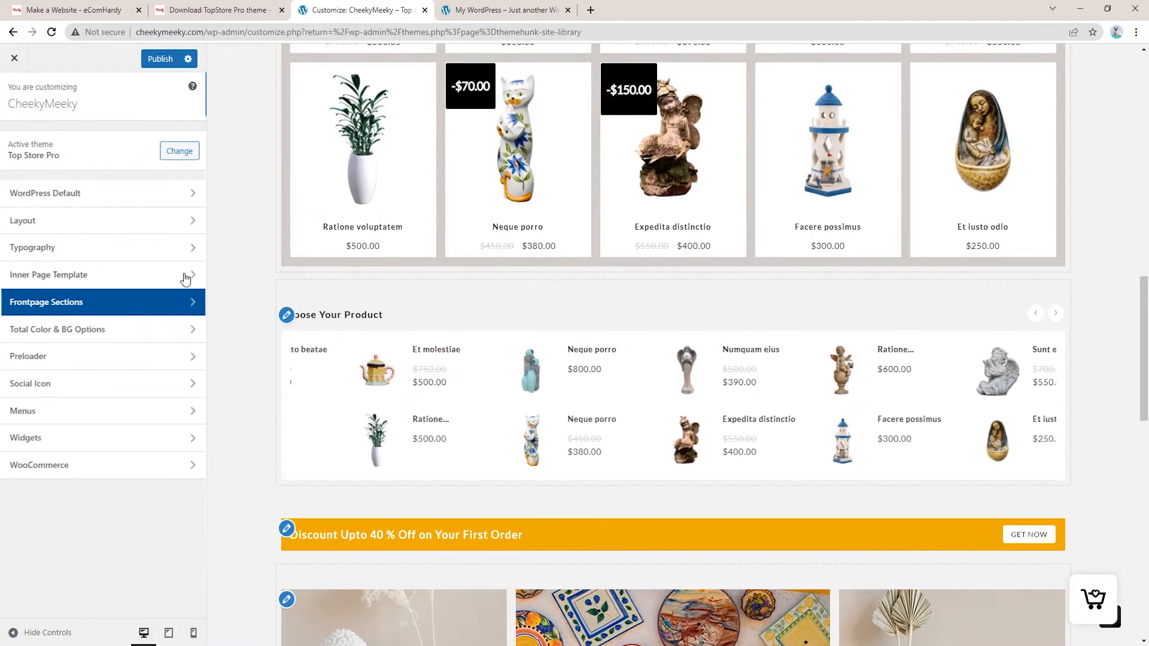
left_click(67, 256)
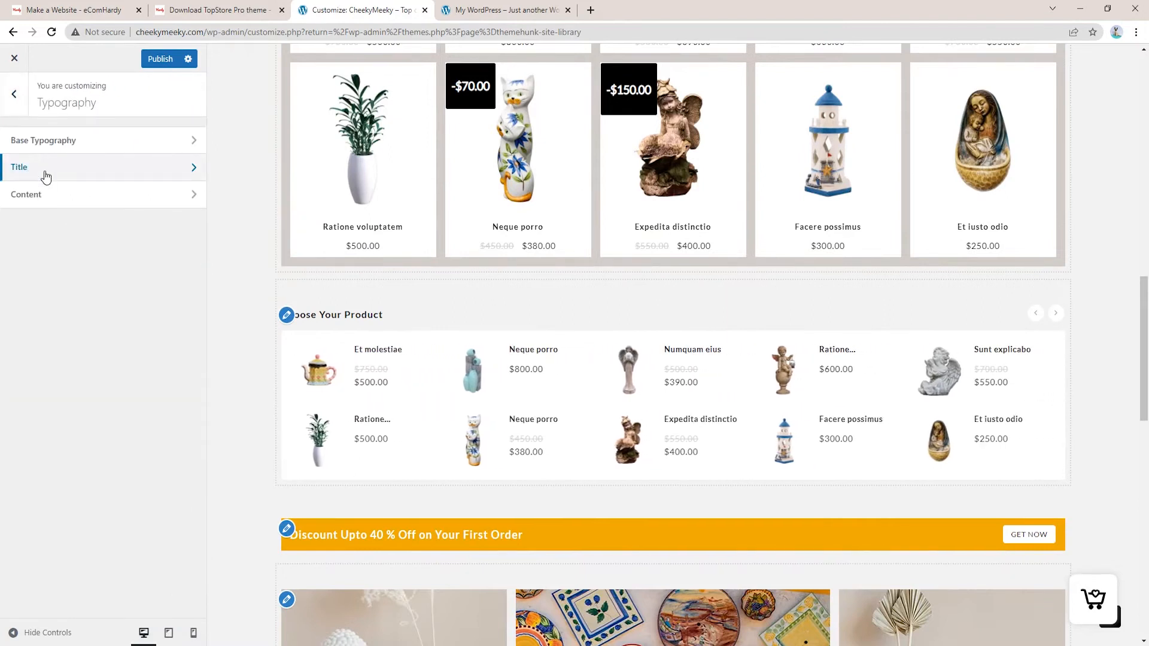
left_click(44, 172)
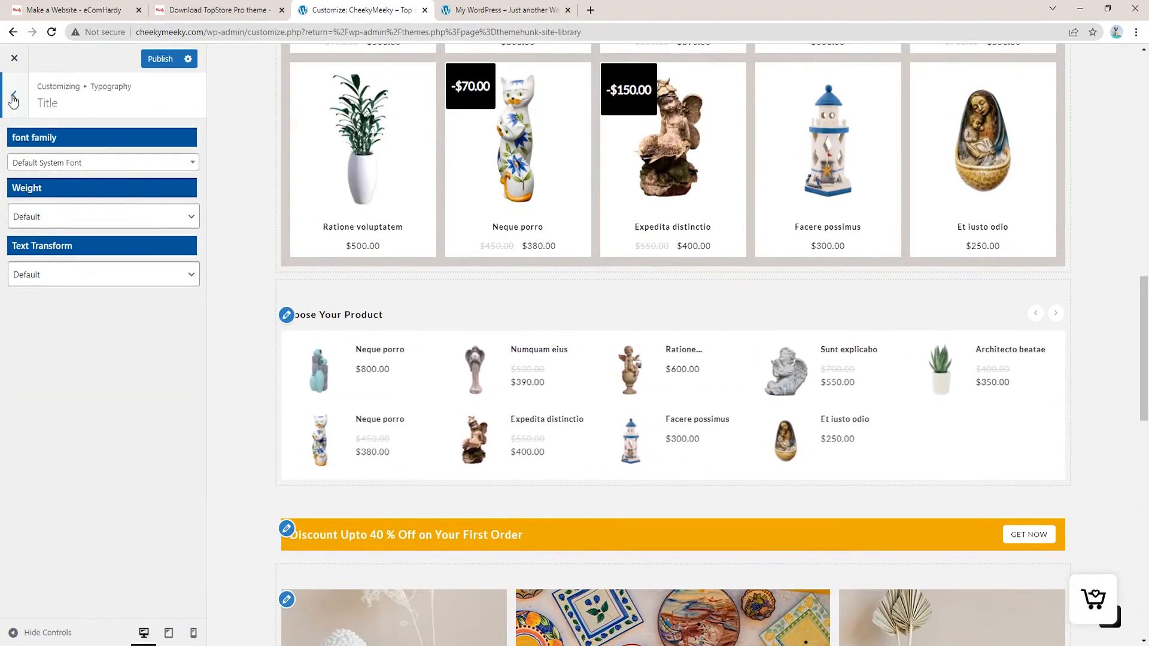
left_click(22, 97)
left_click(79, 145)
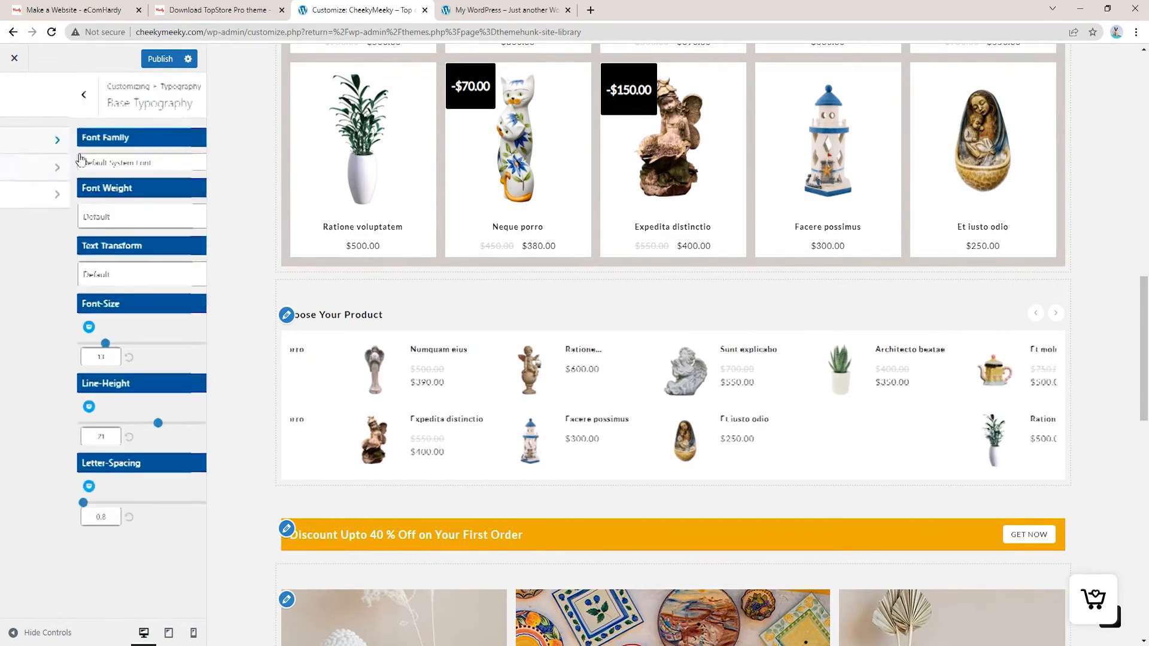
left_click(14, 95)
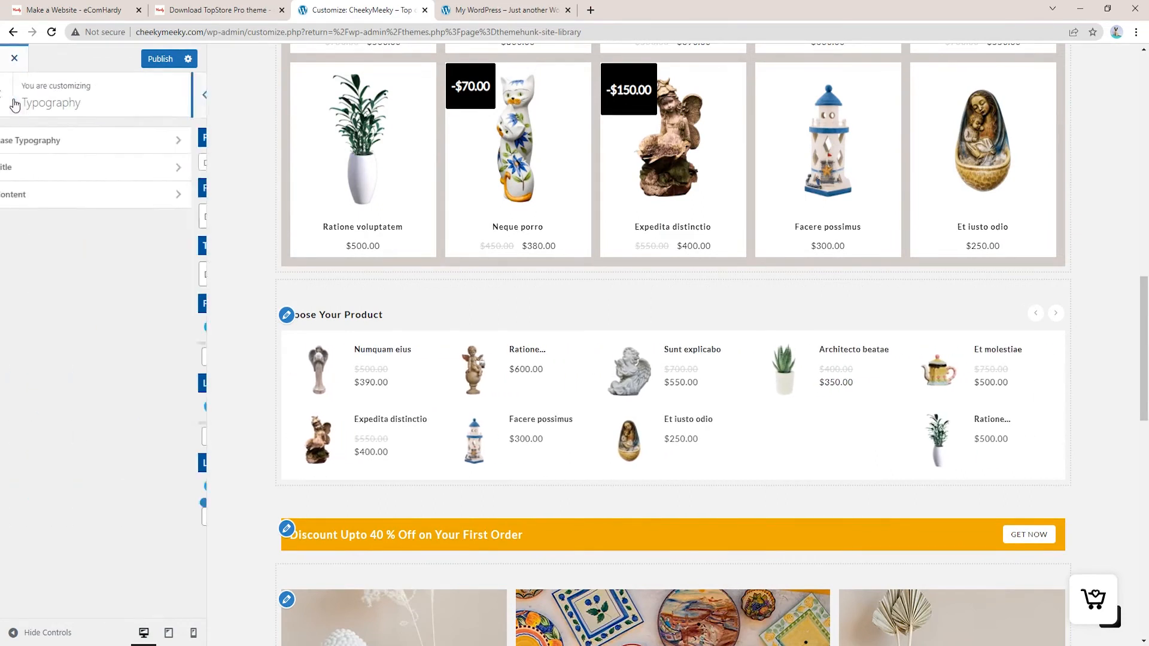
left_click(63, 201)
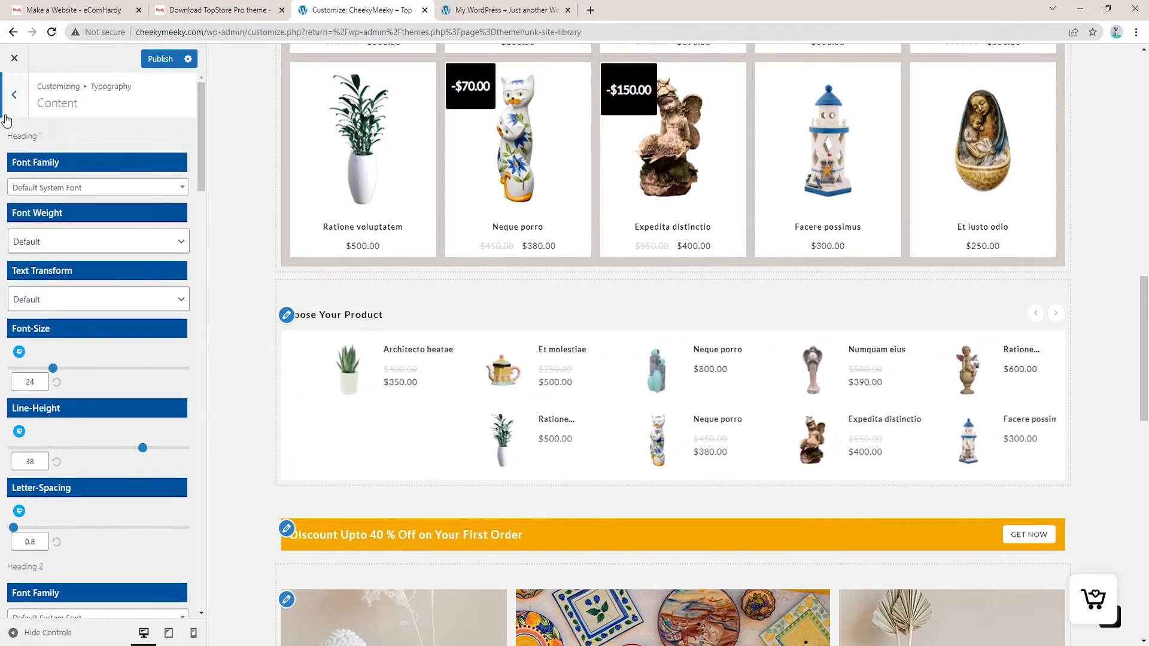
left_click(14, 95)
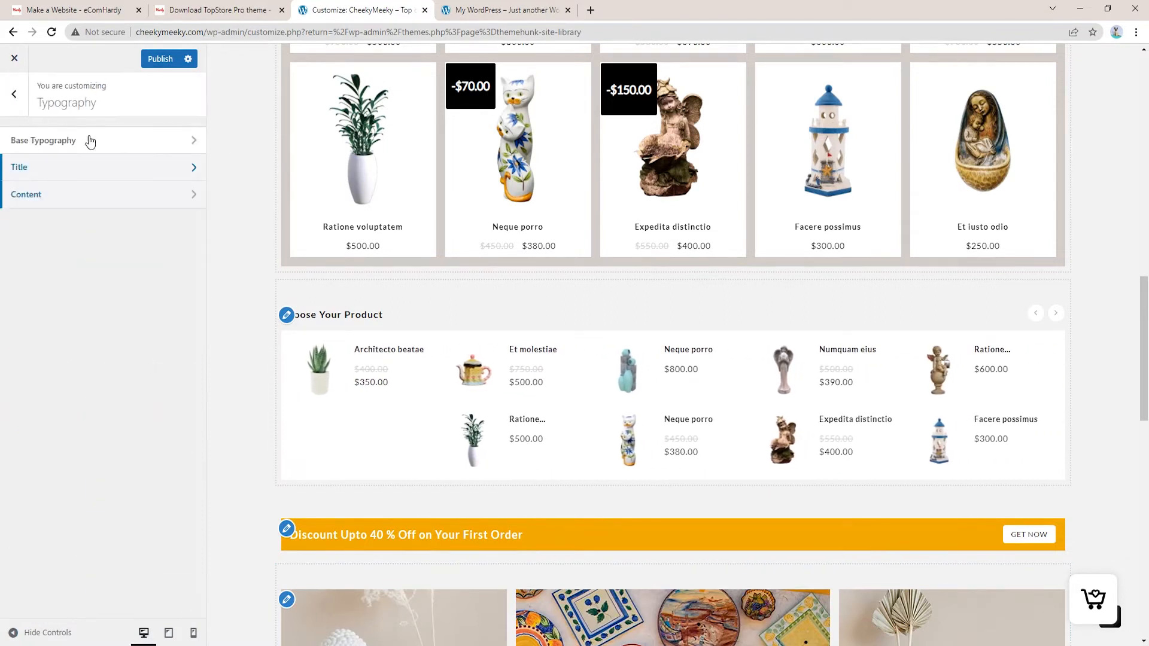
left_click(13, 95)
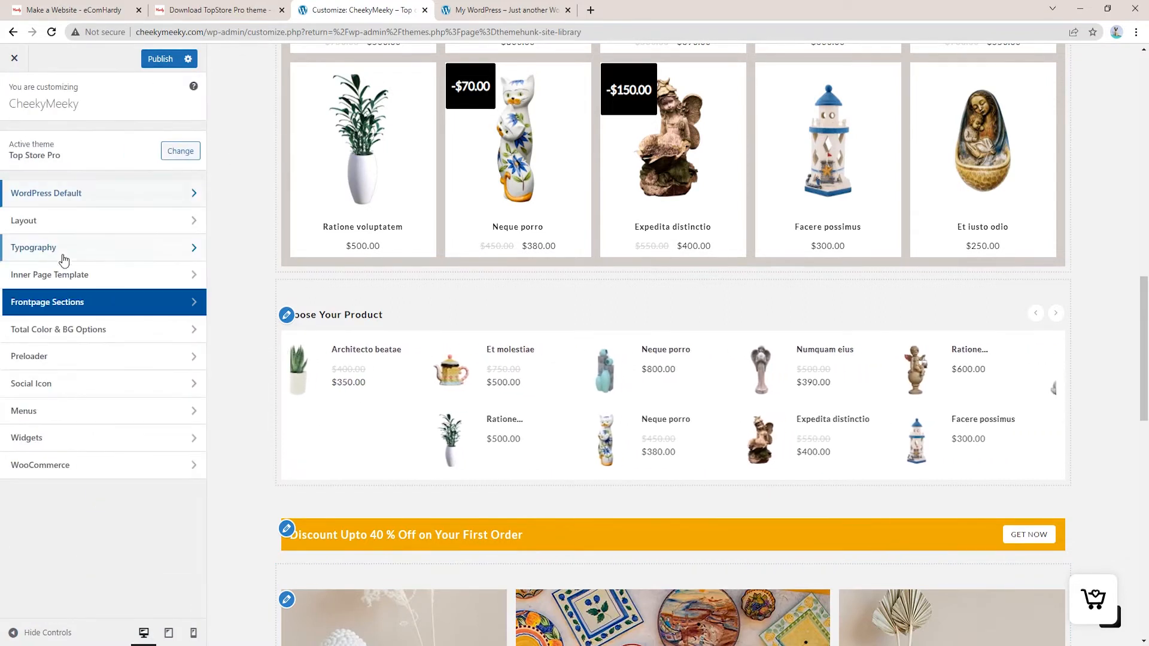
Check the front page sections and Secondary Sidebar colour settings in Total Color & BG Options
left_click(75, 337)
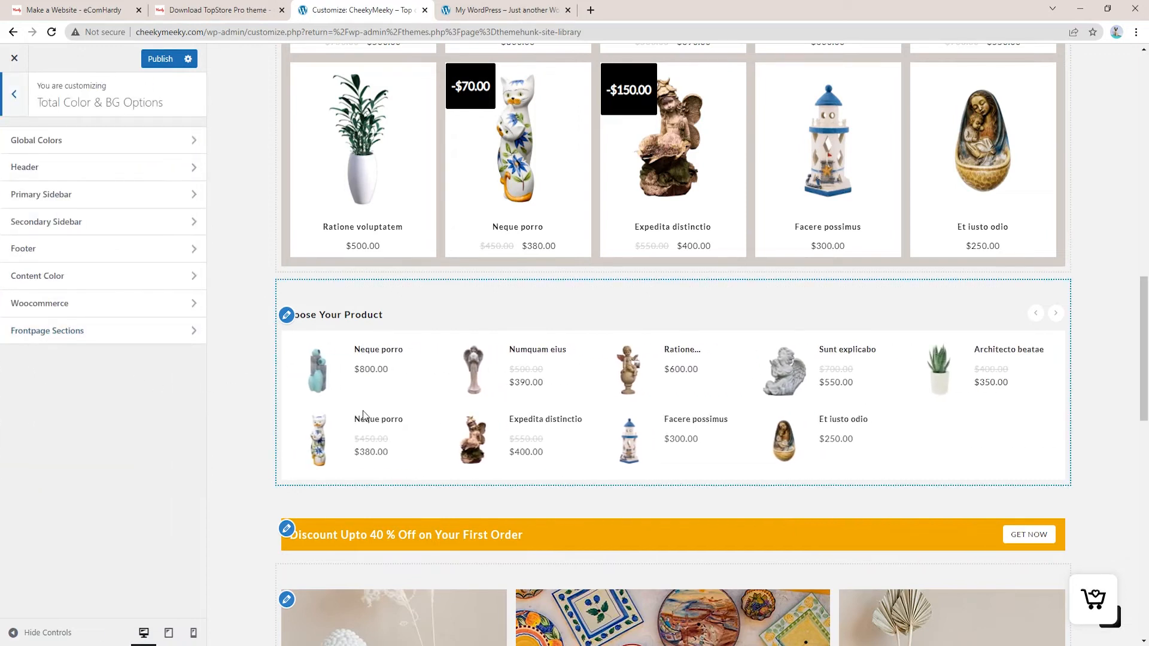
left_click(70, 336)
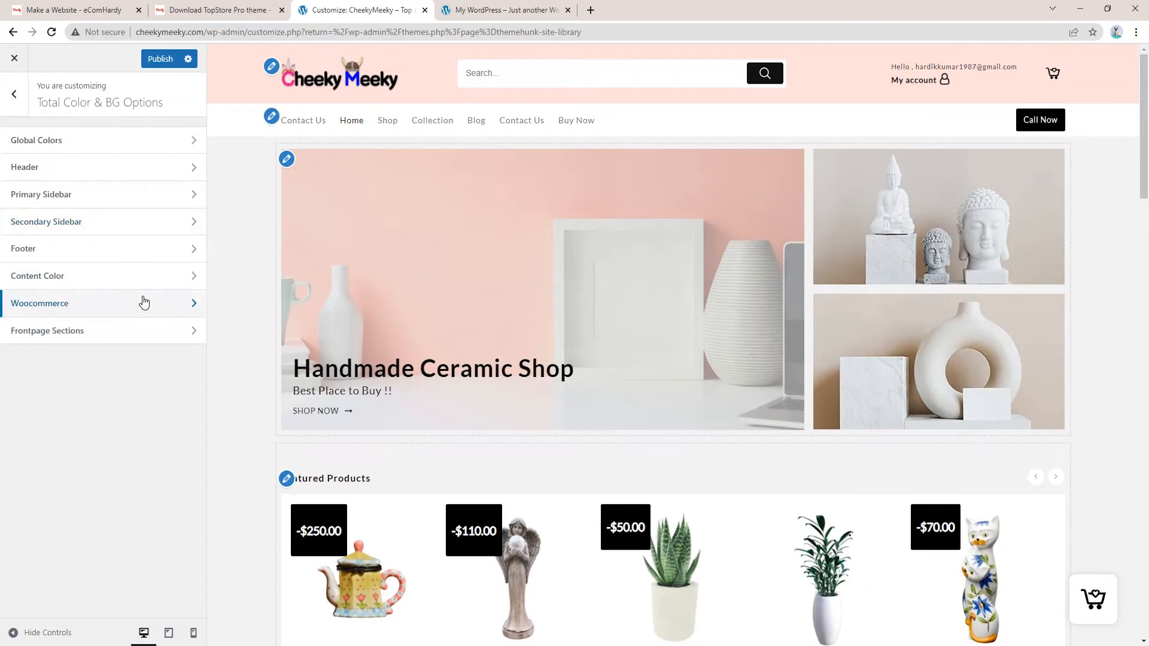
left_click(110, 231)
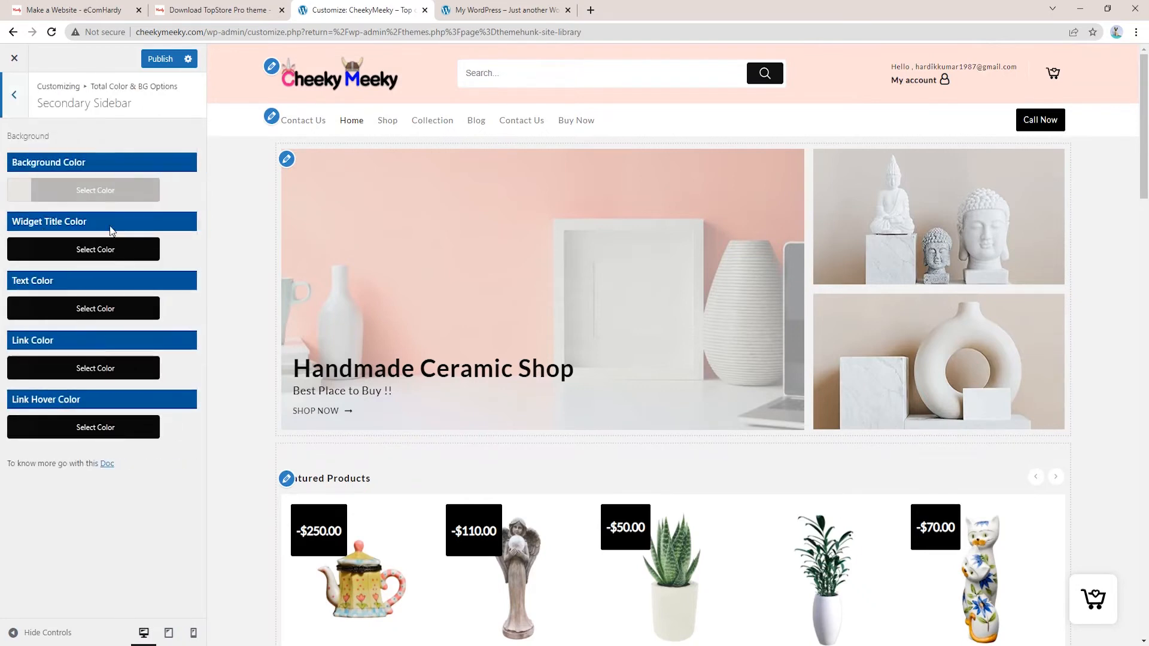
left_click(20, 91)
Check the WooCommerce Single Product, Sale Badge and Product colour settings, scrolling the preview
left_click(94, 303)
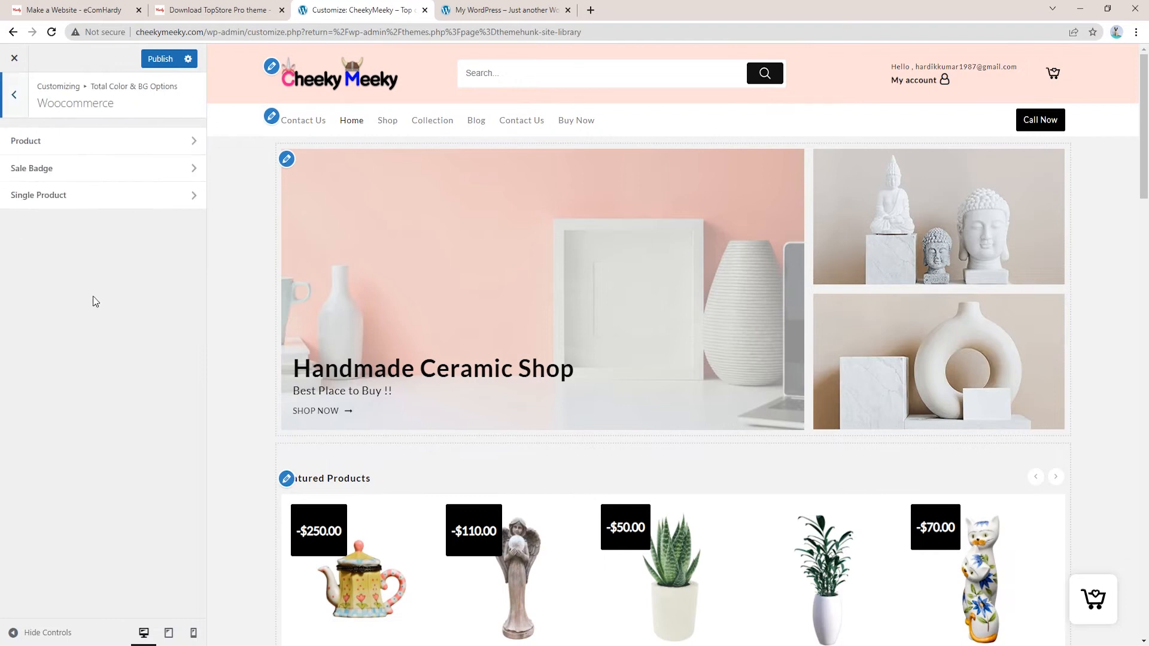
left_click(38, 190)
left_click(14, 95)
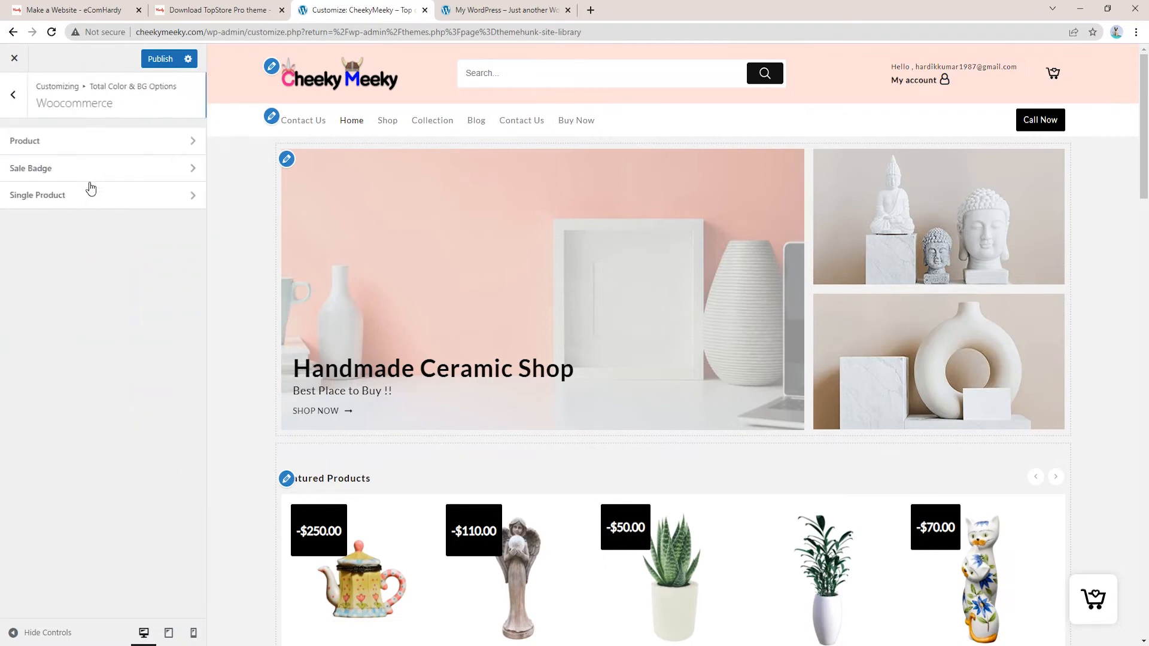
left_click(82, 174)
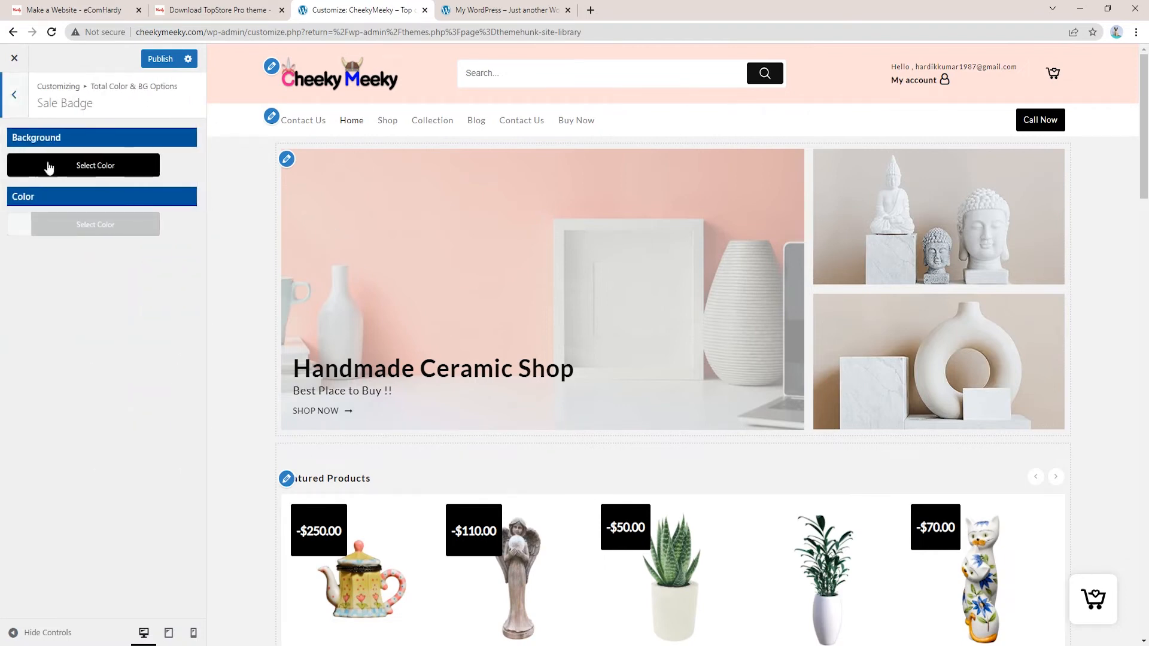
left_click(14, 94)
left_click(15, 134)
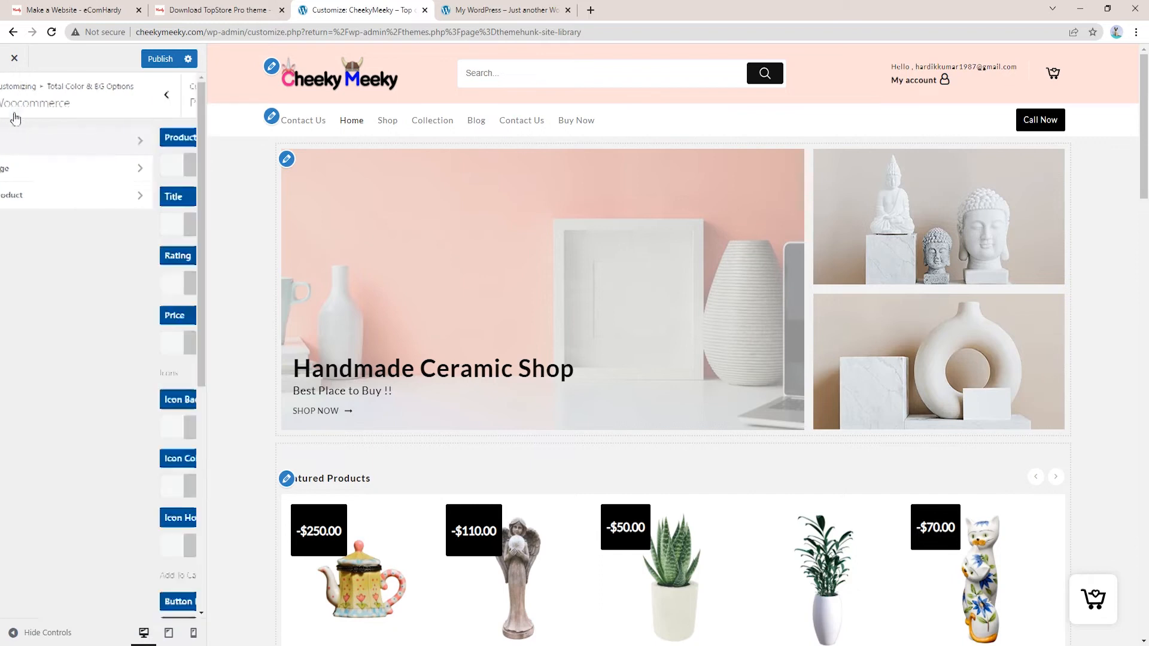
left_click(14, 96)
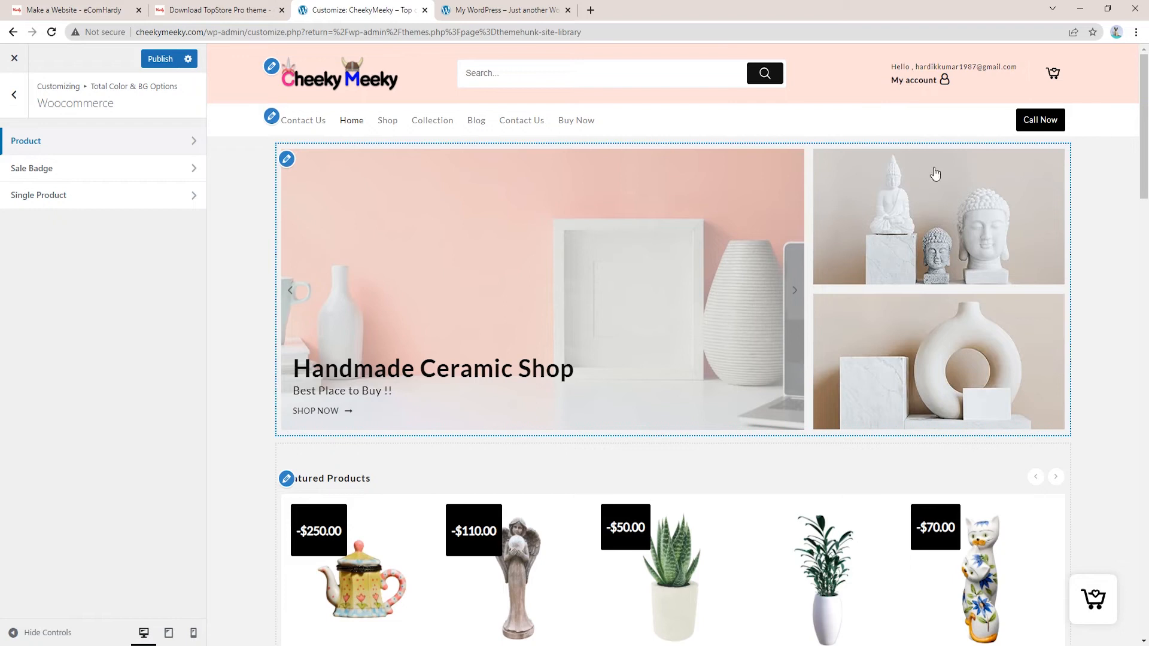
scroll(935, 174, "down", 9)
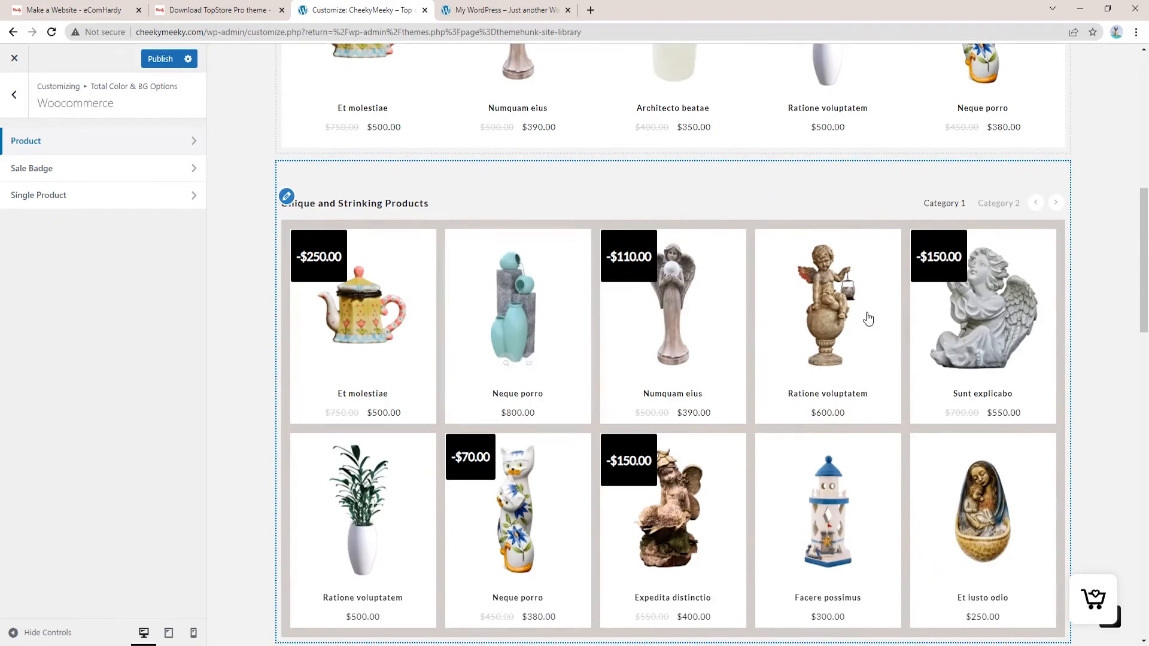
scroll(886, 356, "down", 5)
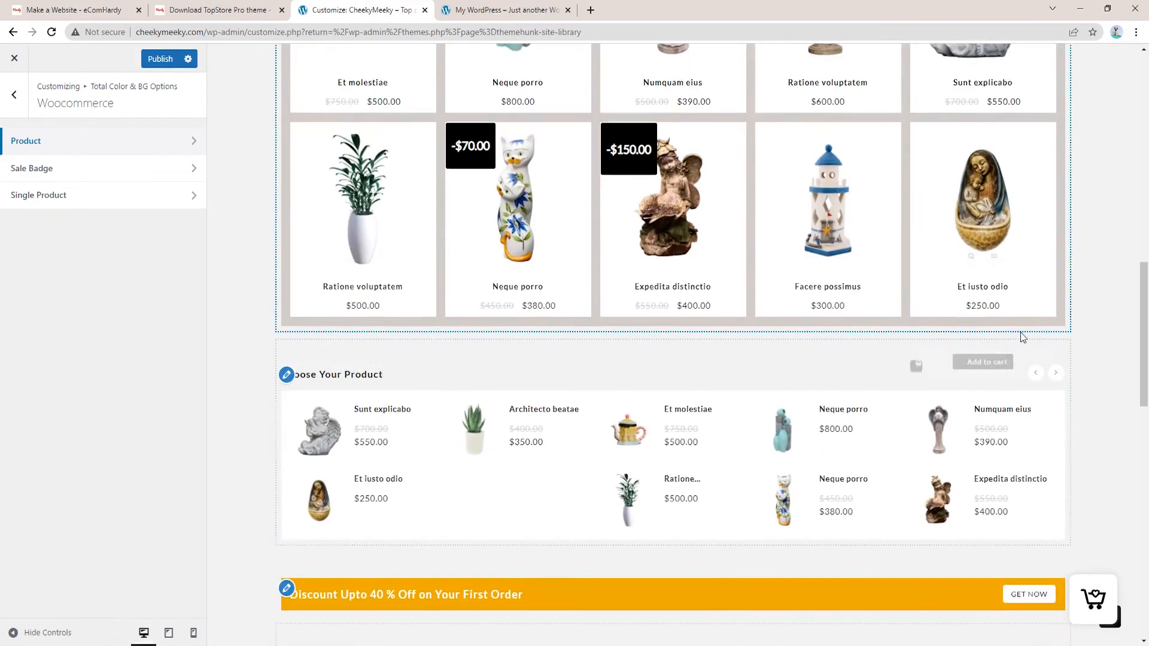
scroll(547, 441, "up", 8)
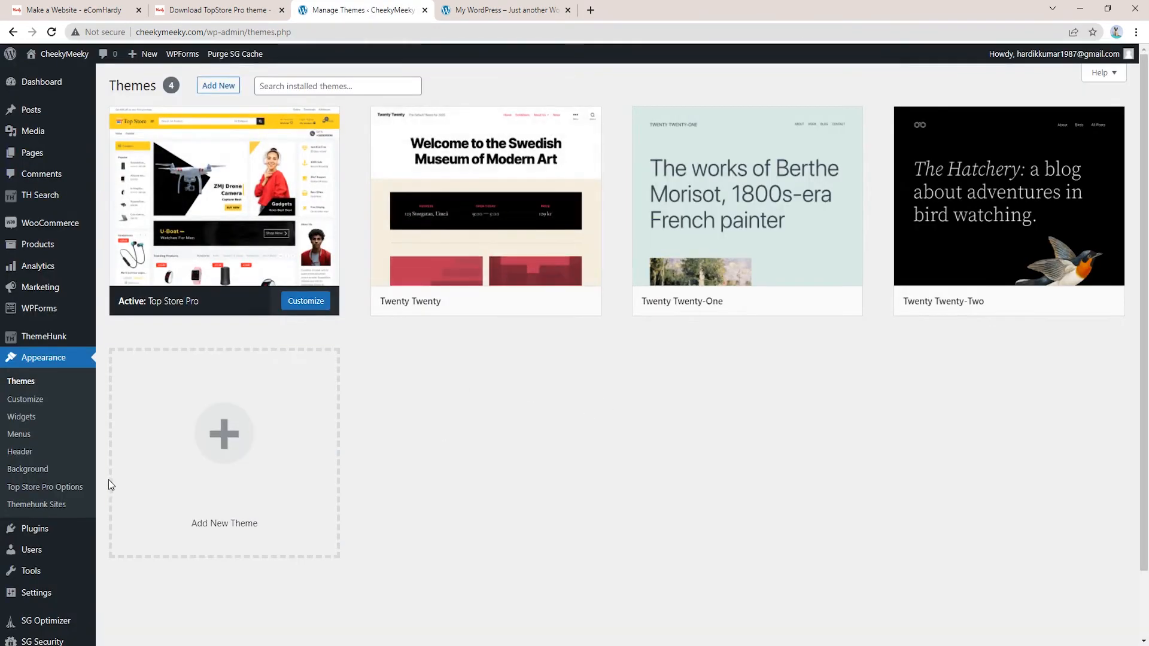
scroll(78, 472, "down", 1)
scroll(44, 464, "up", 2)
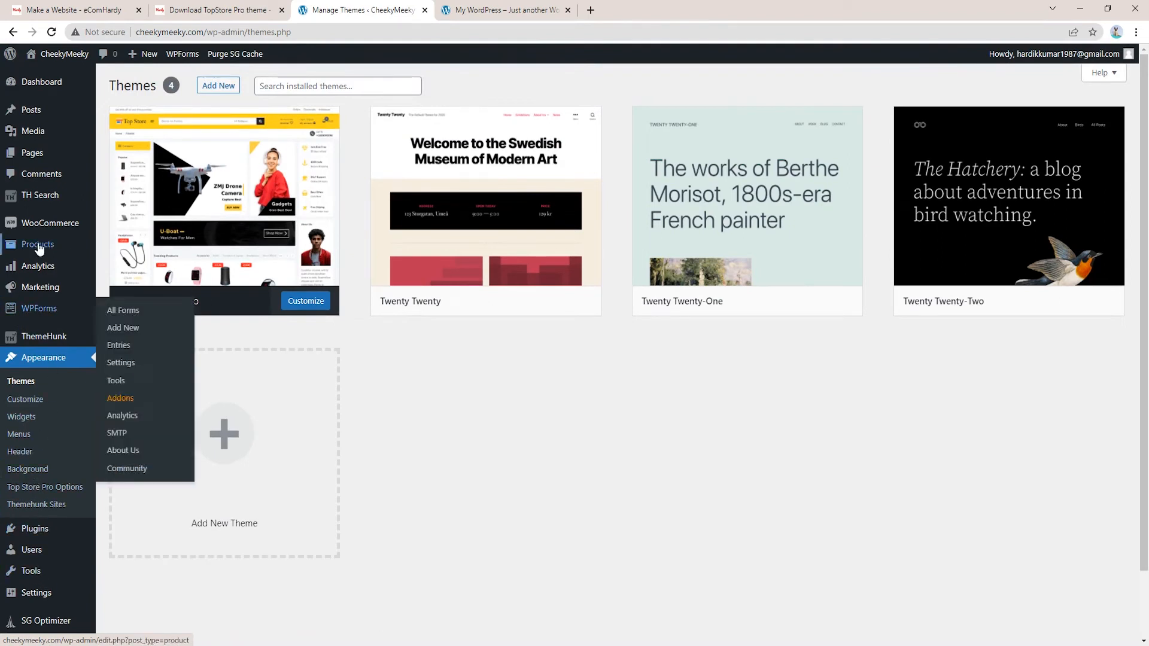
Open a blank Add new product form, then launch File Explorer alongside it
mouse_move(39, 248)
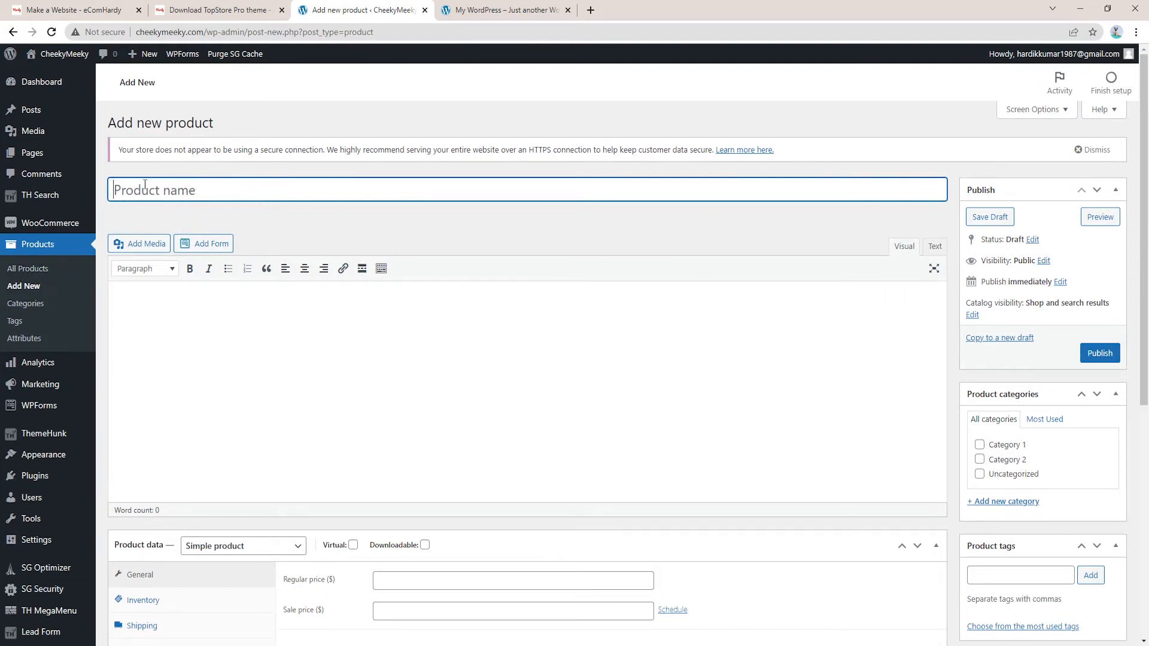
scroll(260, 367, "down", 4)
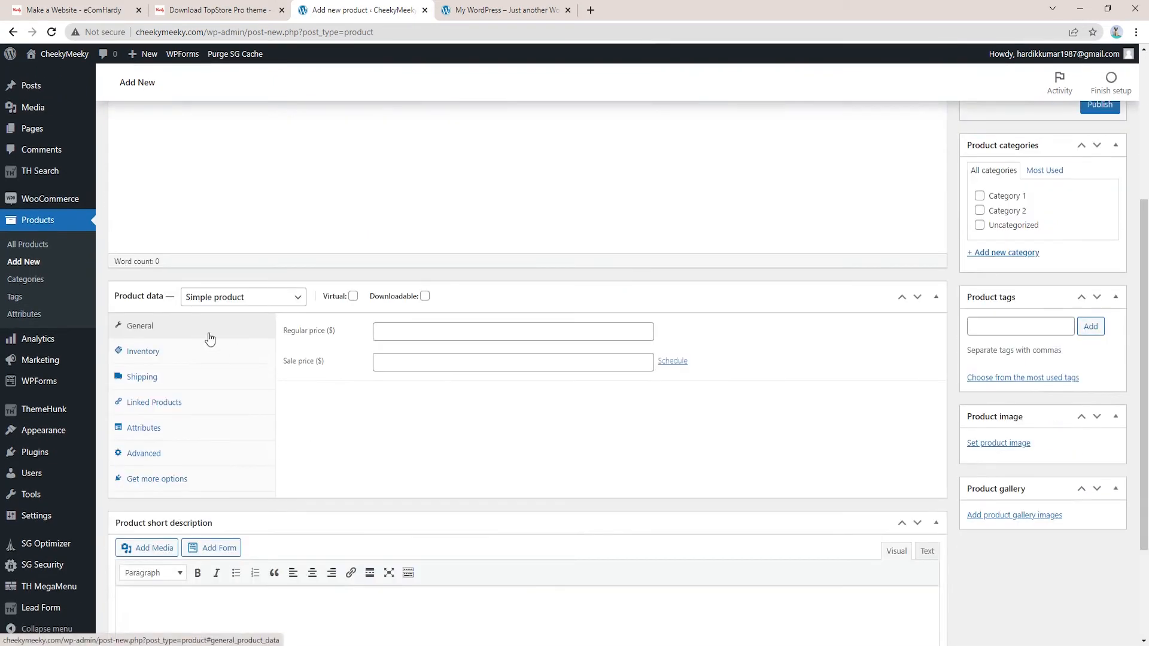
scroll(906, 323, "down", 2)
scroll(936, 367, "up", 7)
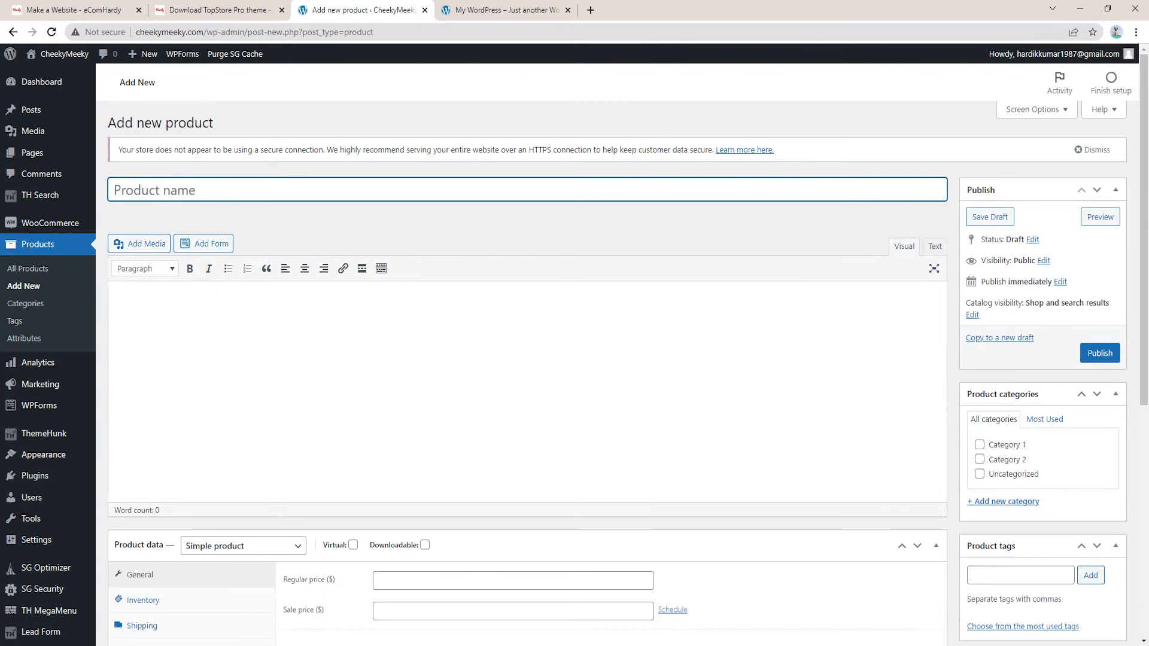
key("alt+Tab")
key("super+e")
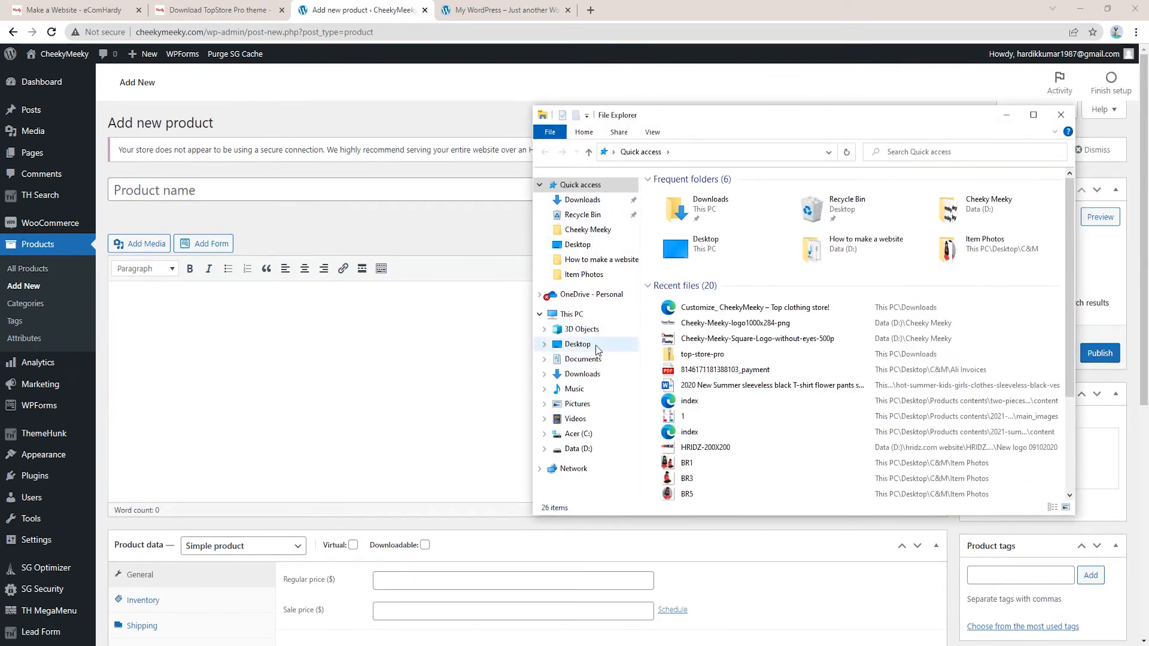
Open the two-pieces-cotton-girls product's Word document from Desktop > Products contents
left_click(578, 344)
left_click(892, 217)
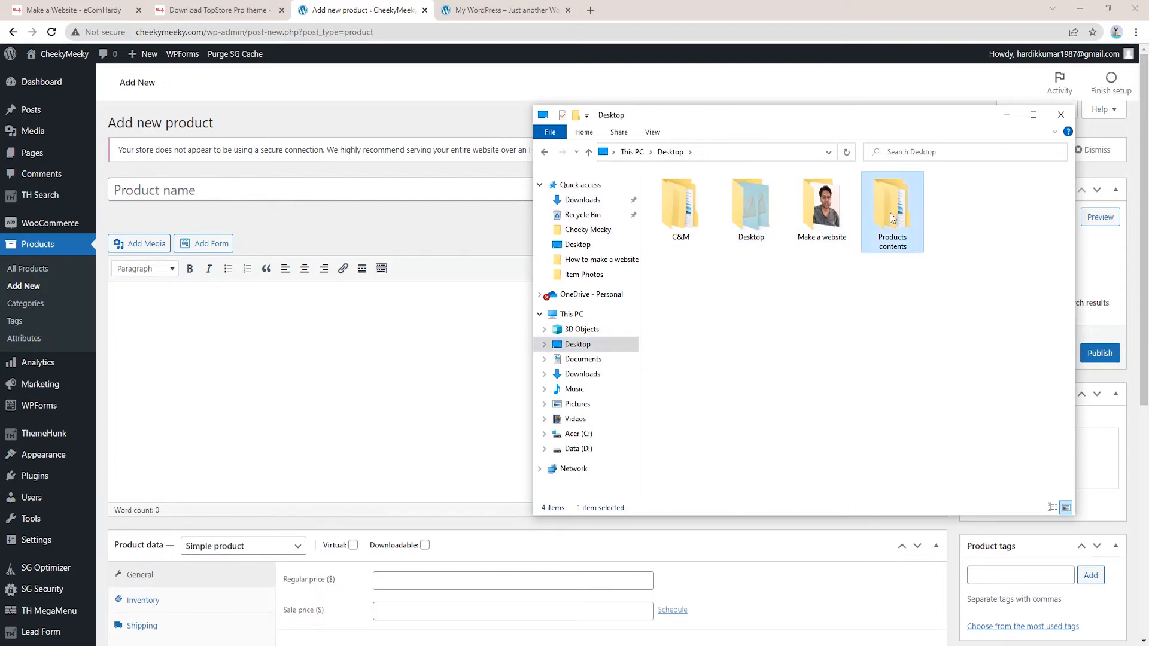
double_click(892, 217)
double_click(708, 232)
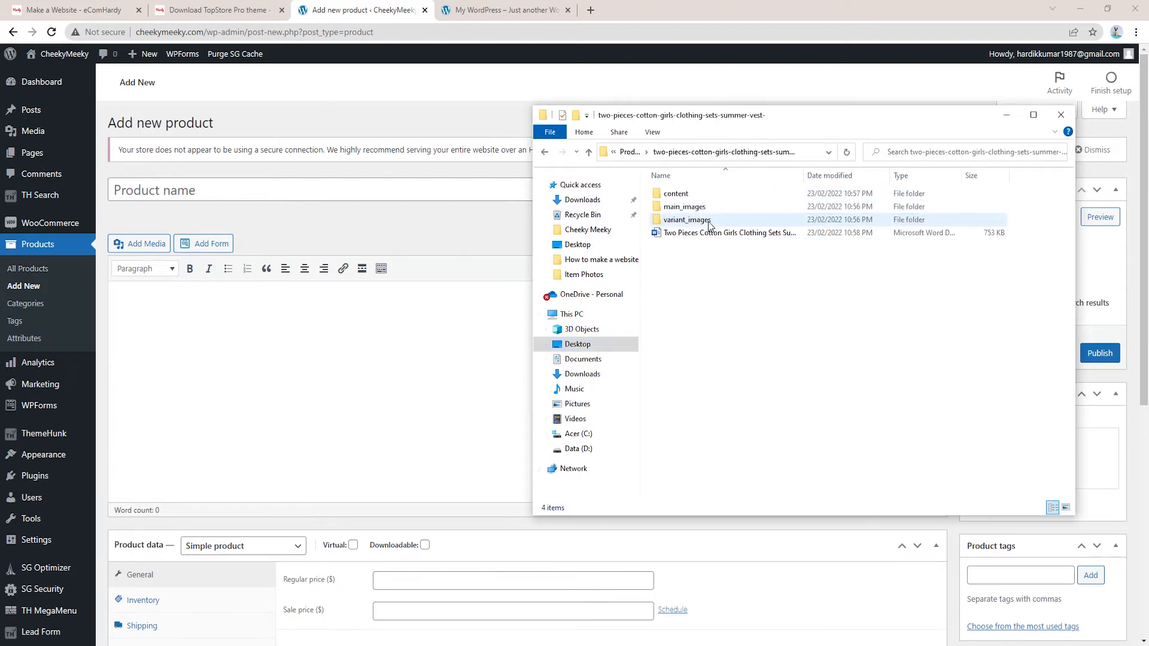
left_click(727, 235)
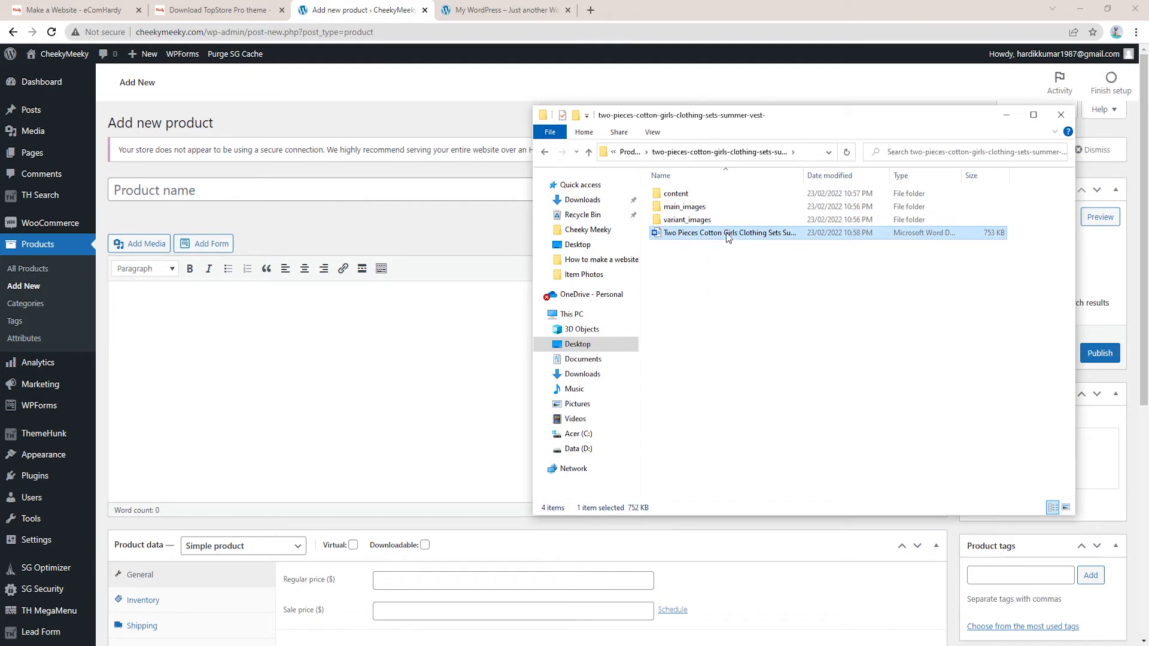
double_click(727, 233)
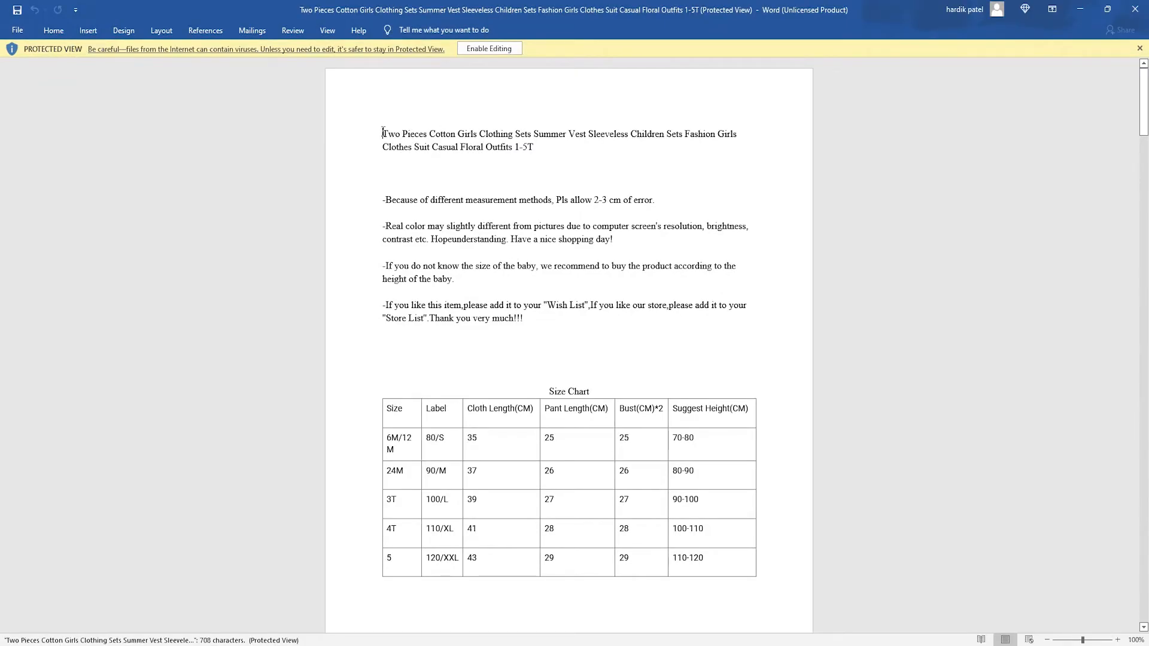
Copy the product title from the Word document and paste it as the product name
left_click_drag(383, 132, 676, 138)
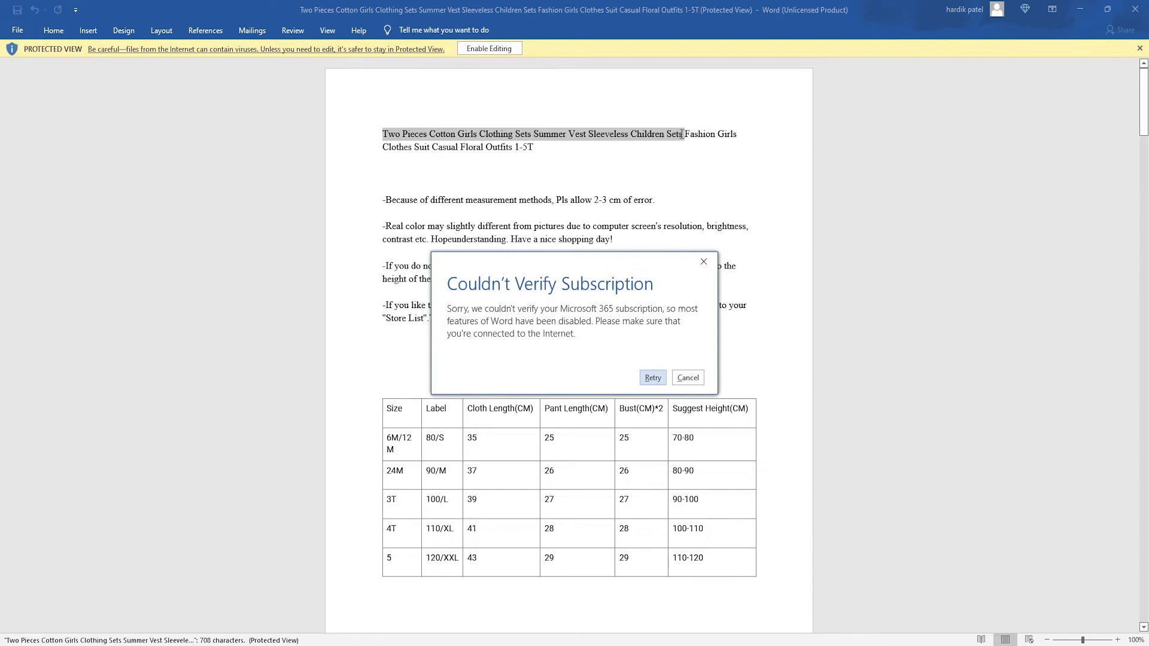
left_click(687, 377)
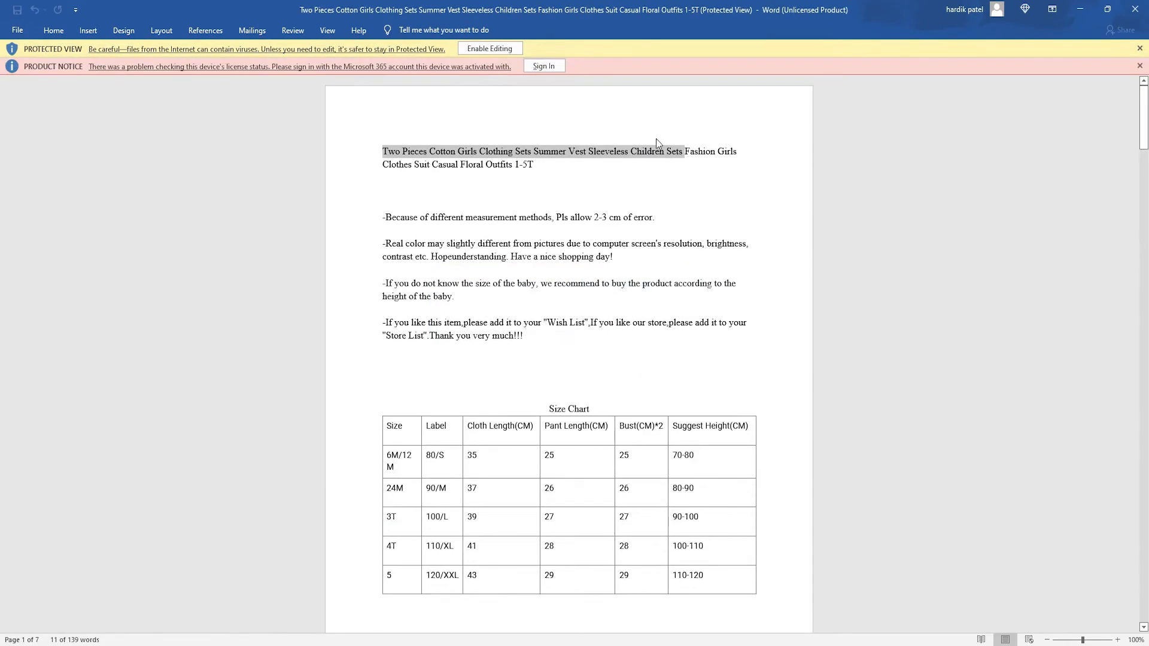
right_click(647, 153)
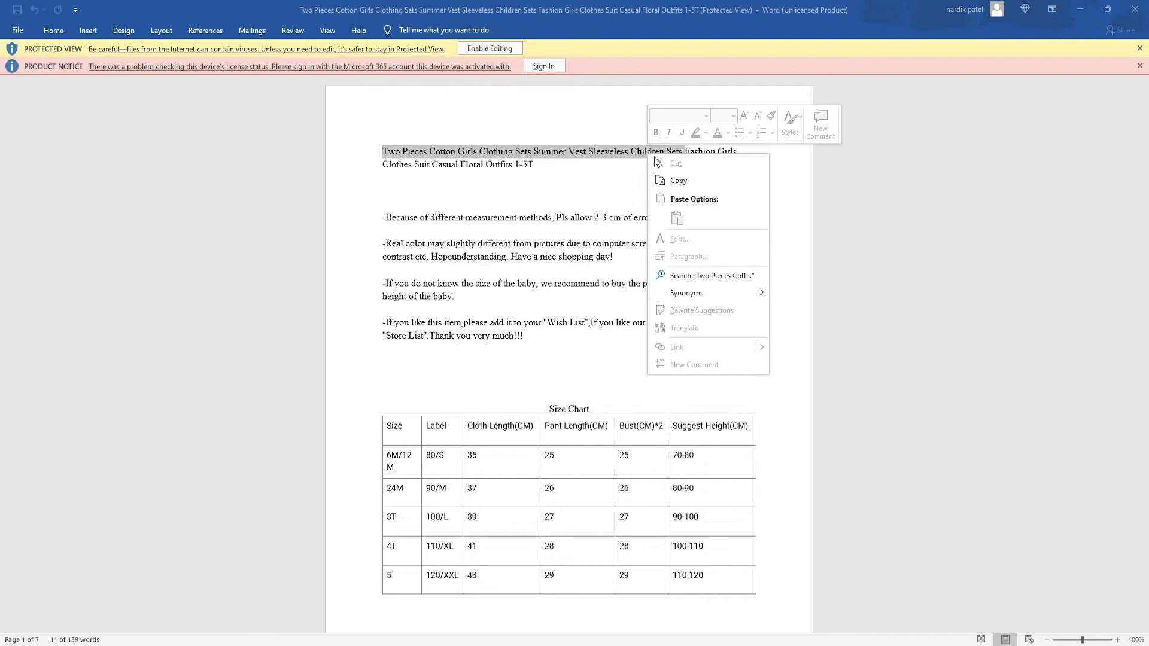
left_click(673, 177)
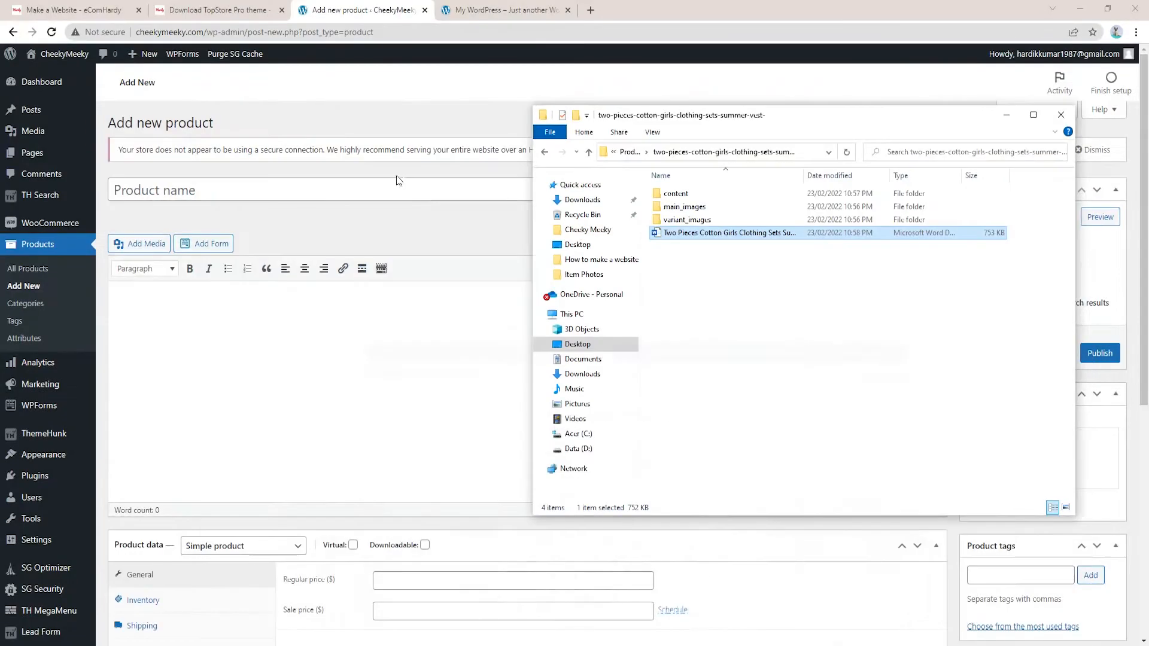
left_click(1080, 9)
left_click(336, 190)
key("ctrl+v")
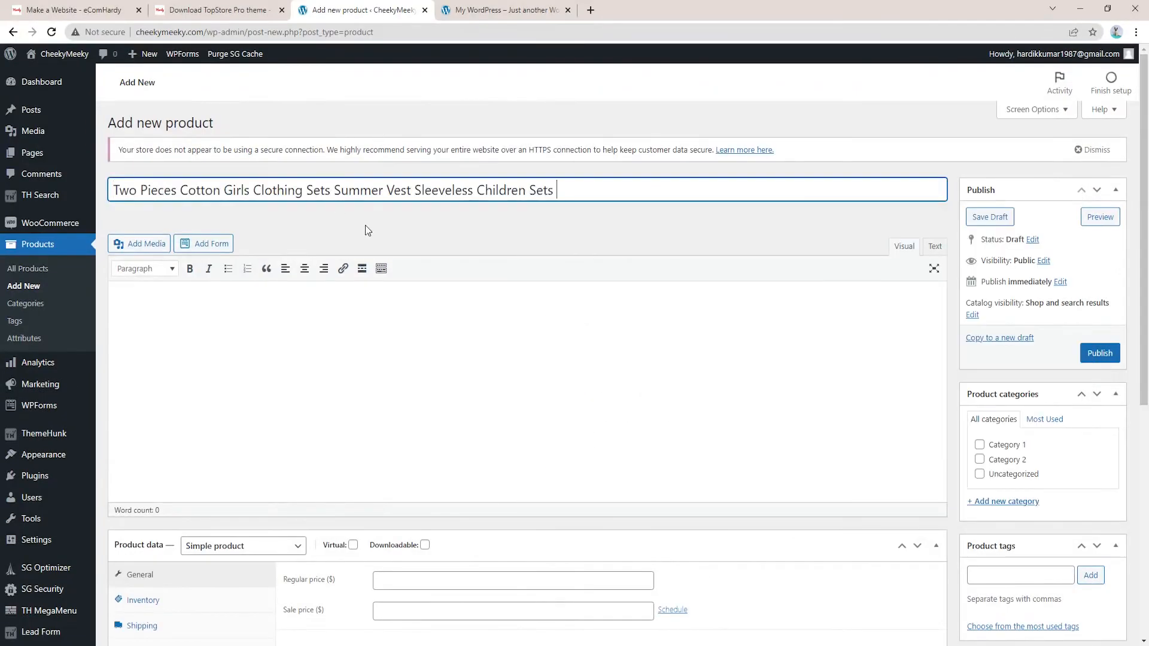
Place the cursor in the product description editor and return to the Word document
left_click(575, 312)
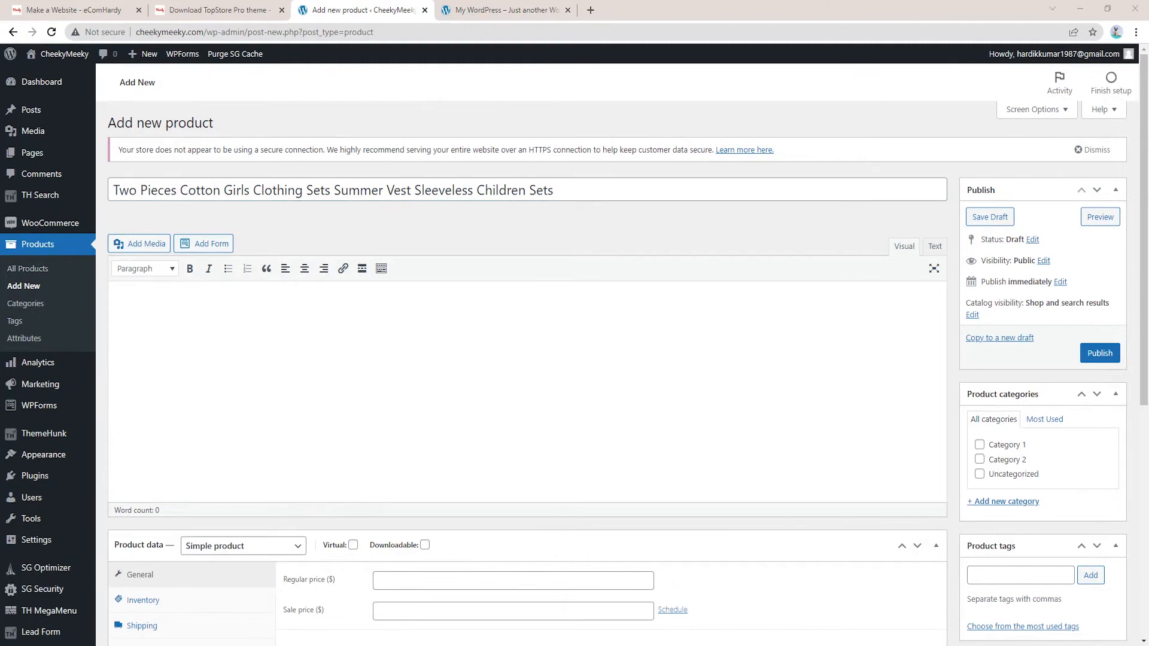
key("alt+Tab")
left_click(425, 186)
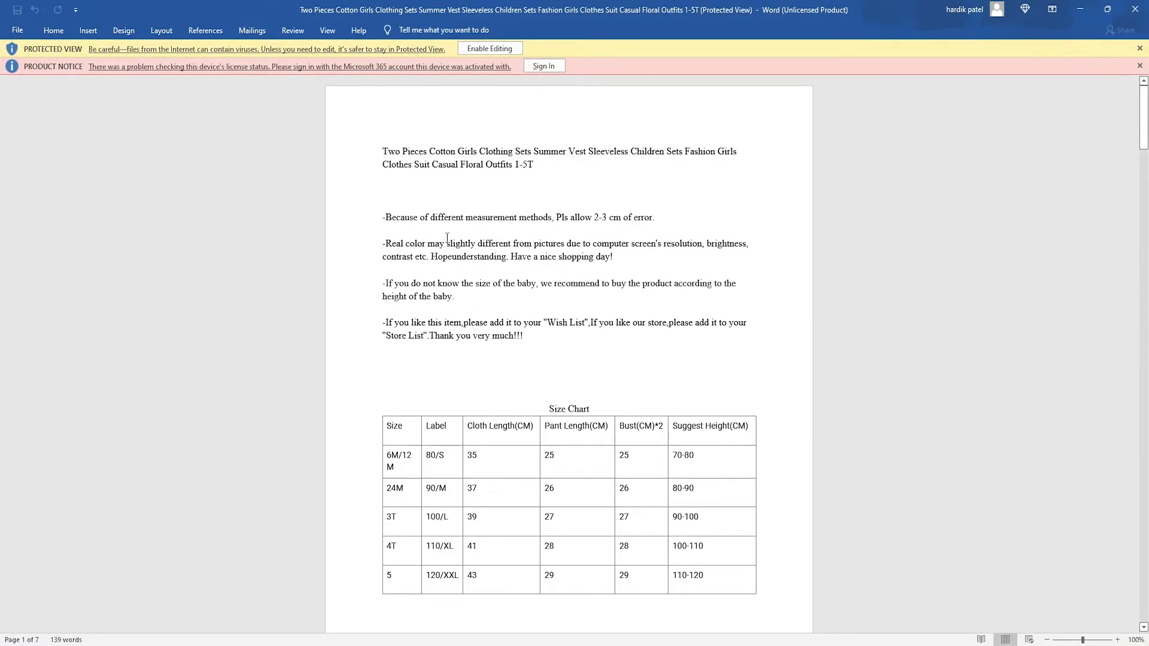
Bring the description and size chart into the product editor and delete the extra blank lines
left_click_drag(383, 149, 614, 591)
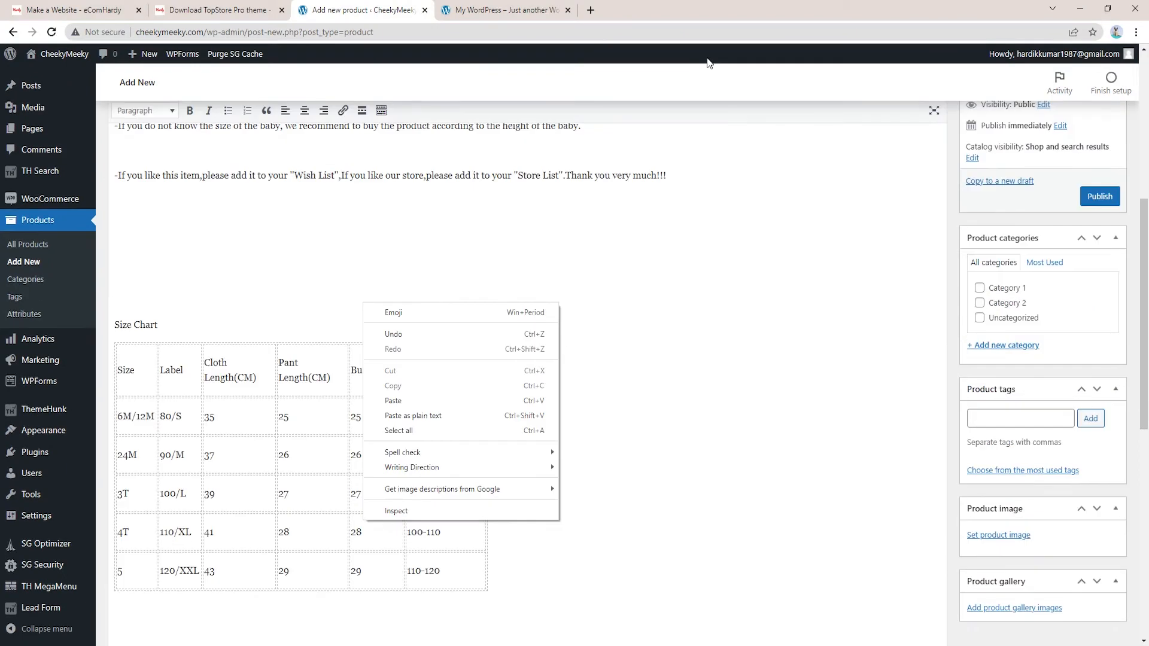
left_click(715, 330)
scroll(715, 331, "up", 4)
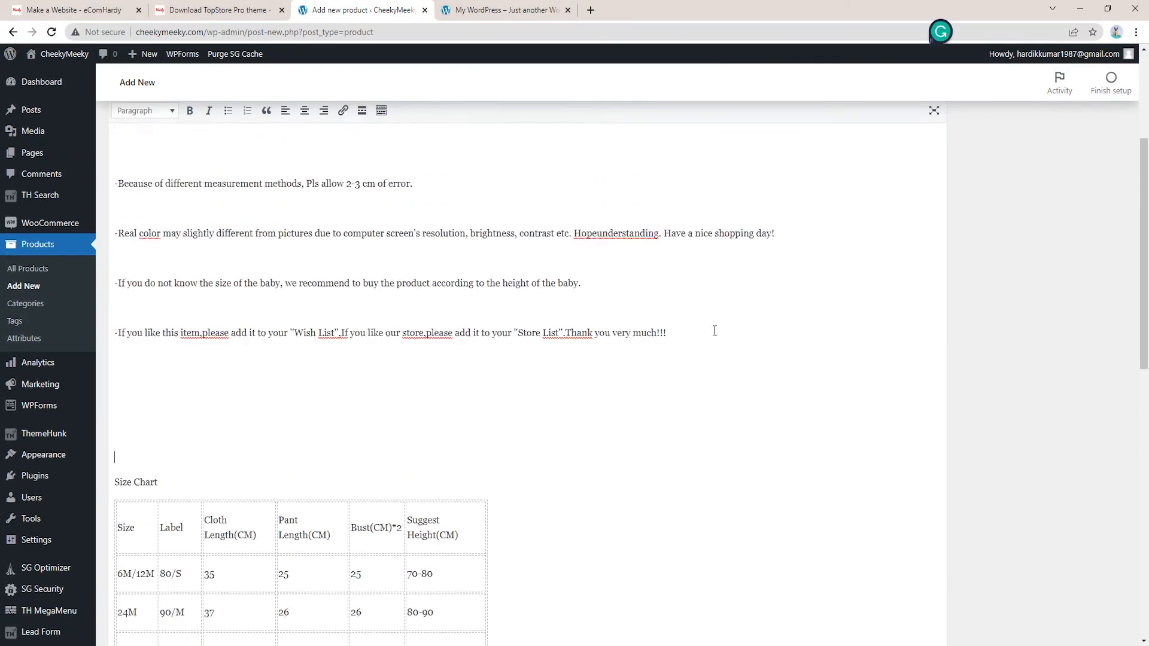
left_click(241, 244)
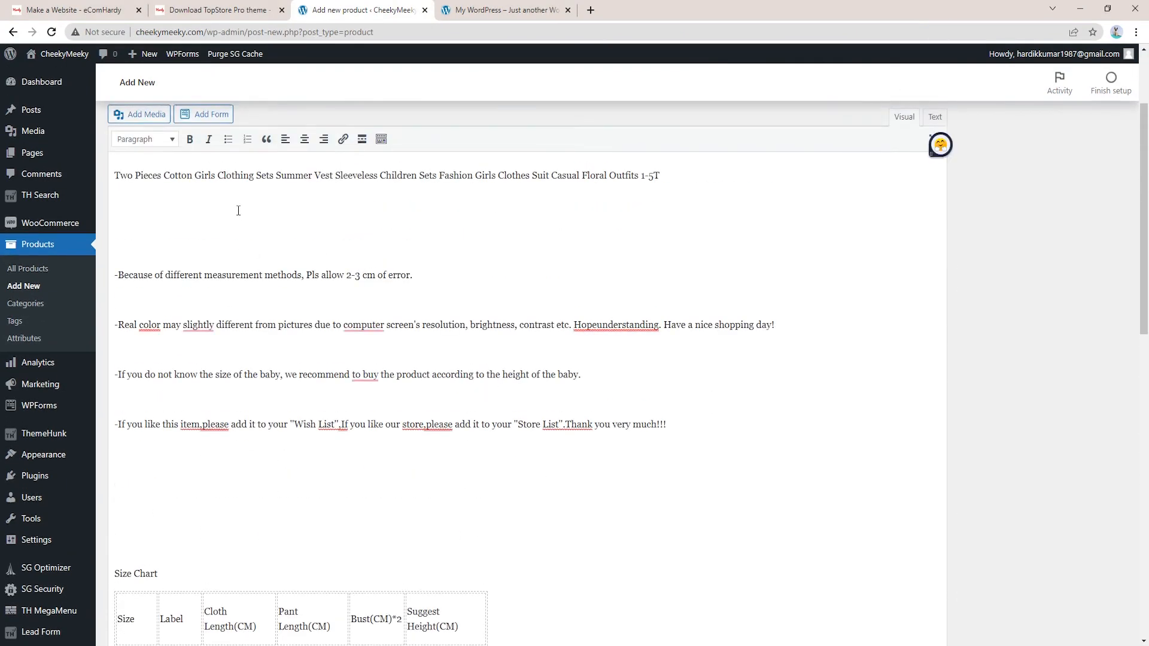
key("BackSpace")
key("BackSpace")
key("BackSpace")
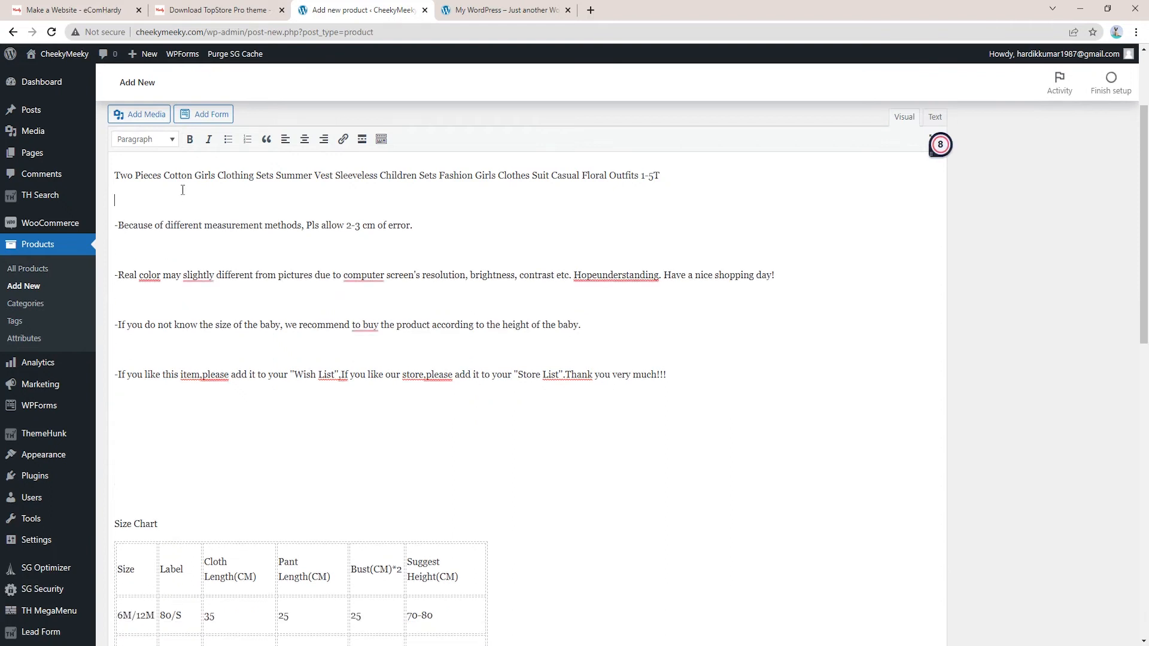
left_click(151, 380)
key("Delete")
key("Delete")
key("Delete")
key("Delete")
key("Delete")
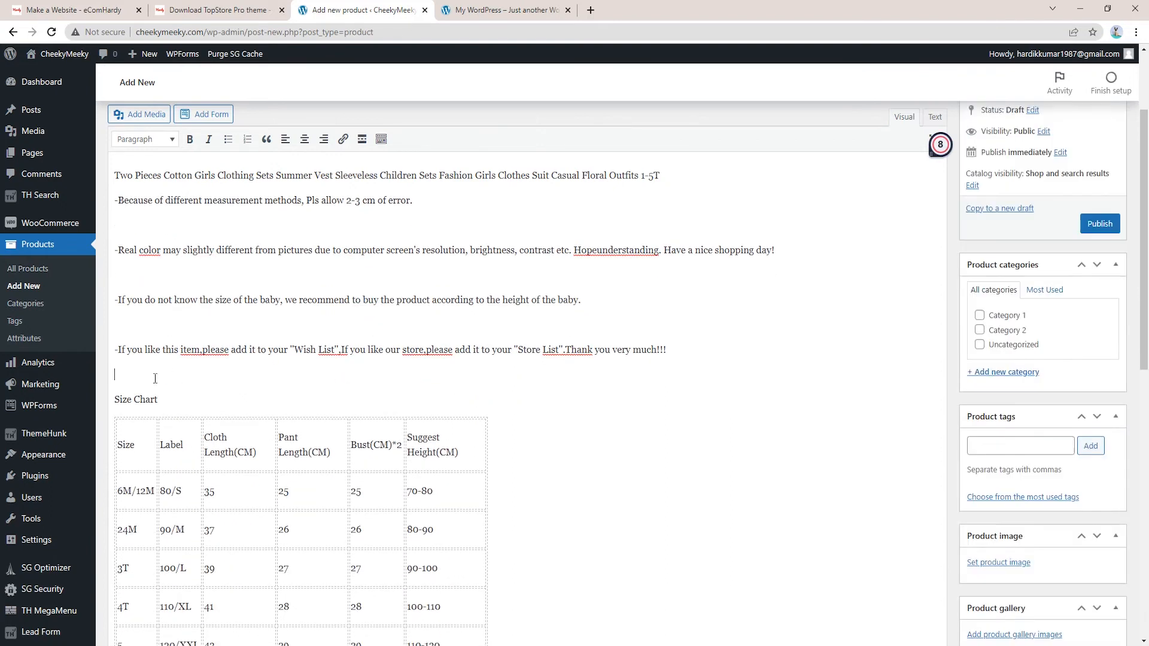
Format the description's first line, the full product title, as Heading 2
scroll(331, 295, "up", 3)
left_click_drag(661, 305, 114, 304)
left_click(144, 269)
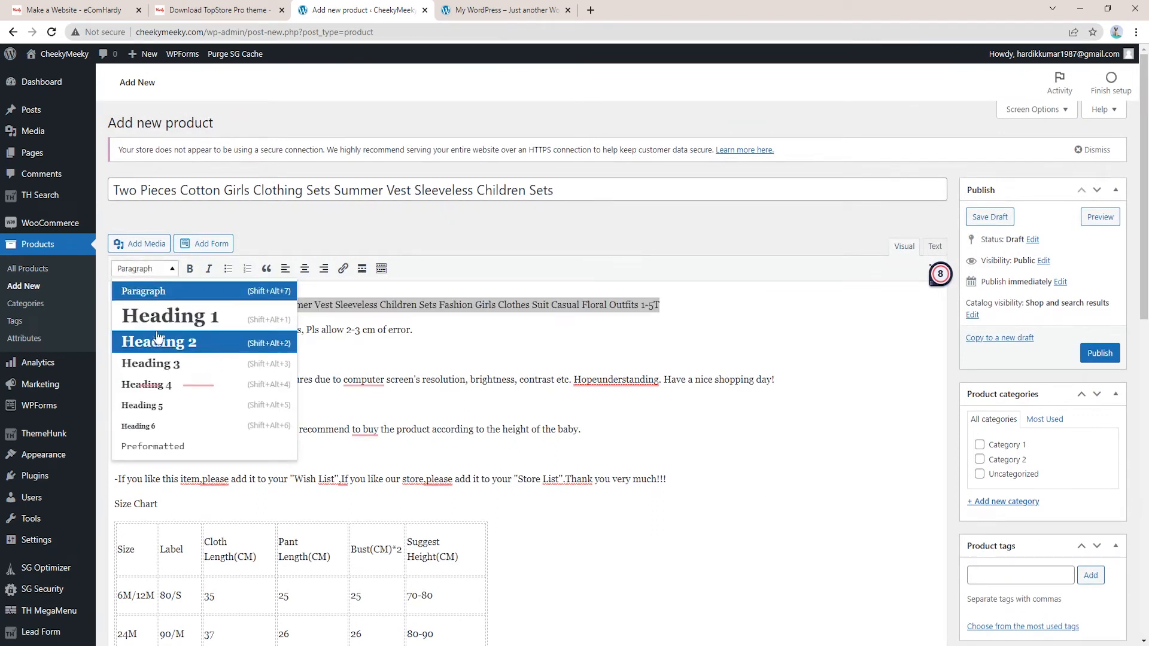
left_click(165, 342)
left_click(305, 312)
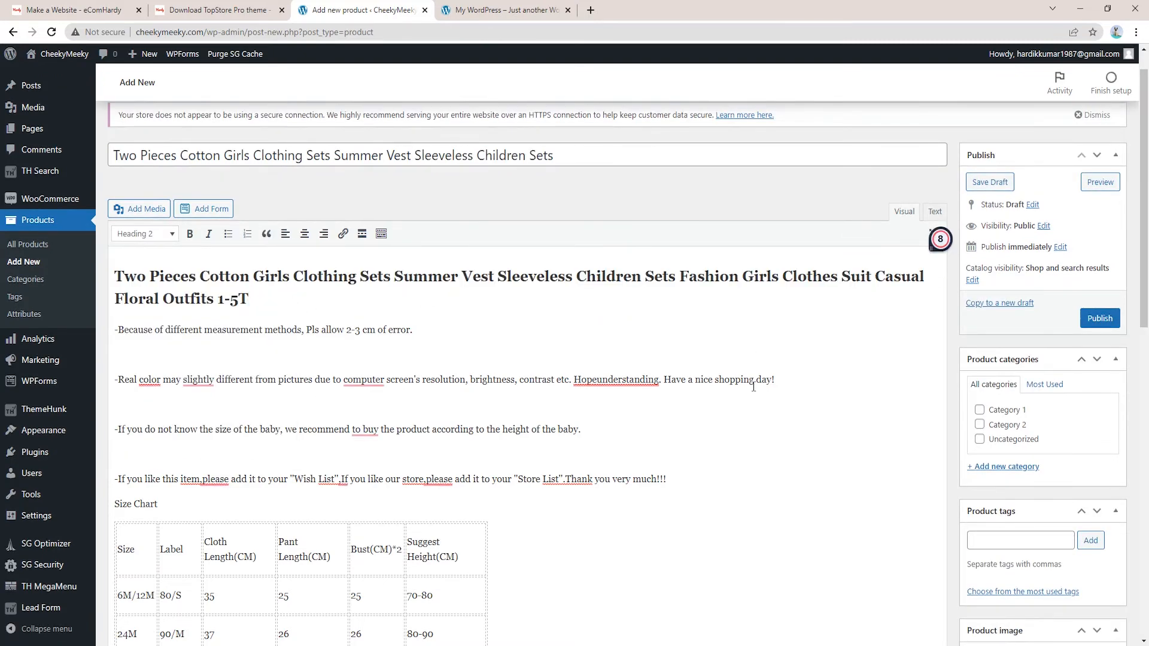
scroll(757, 359, "down", 2)
scroll(754, 323, "up", 2)
scroll(718, 359, "down", 4)
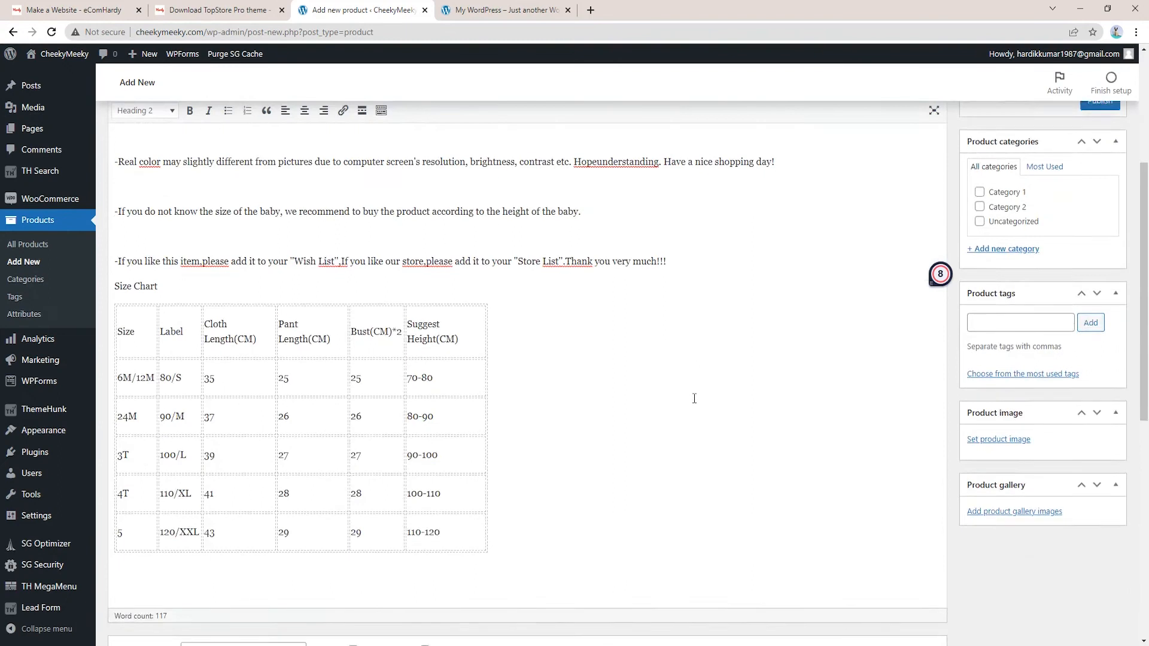
scroll(367, 326, "down", 7)
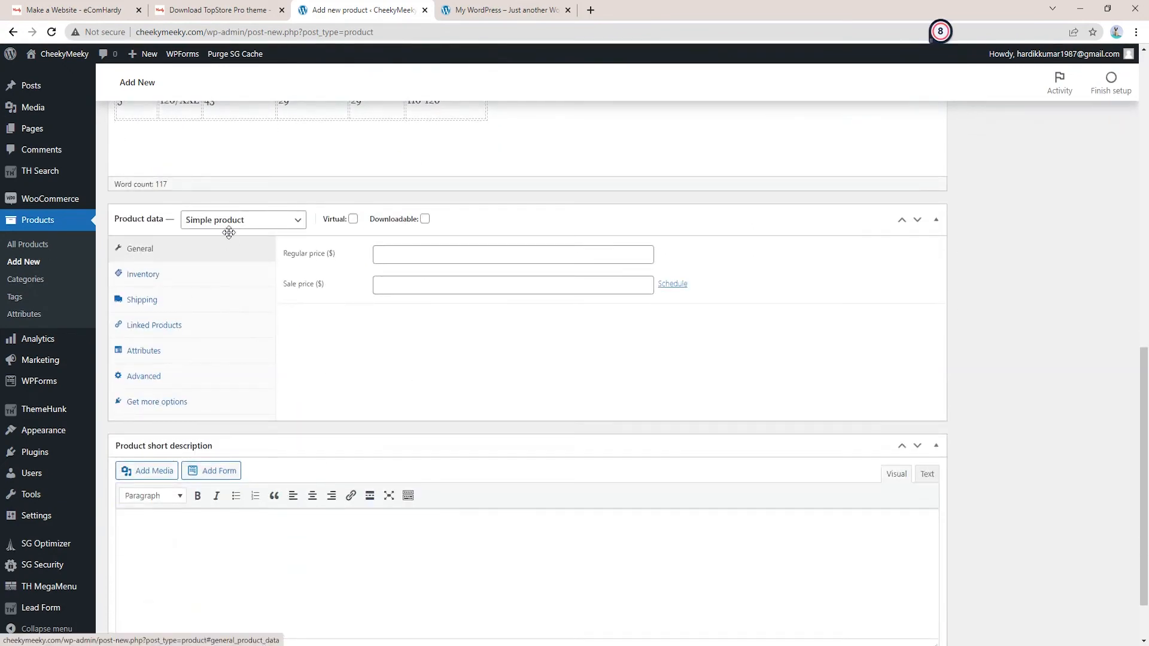
Set the product type to Variable product
left_click(216, 221)
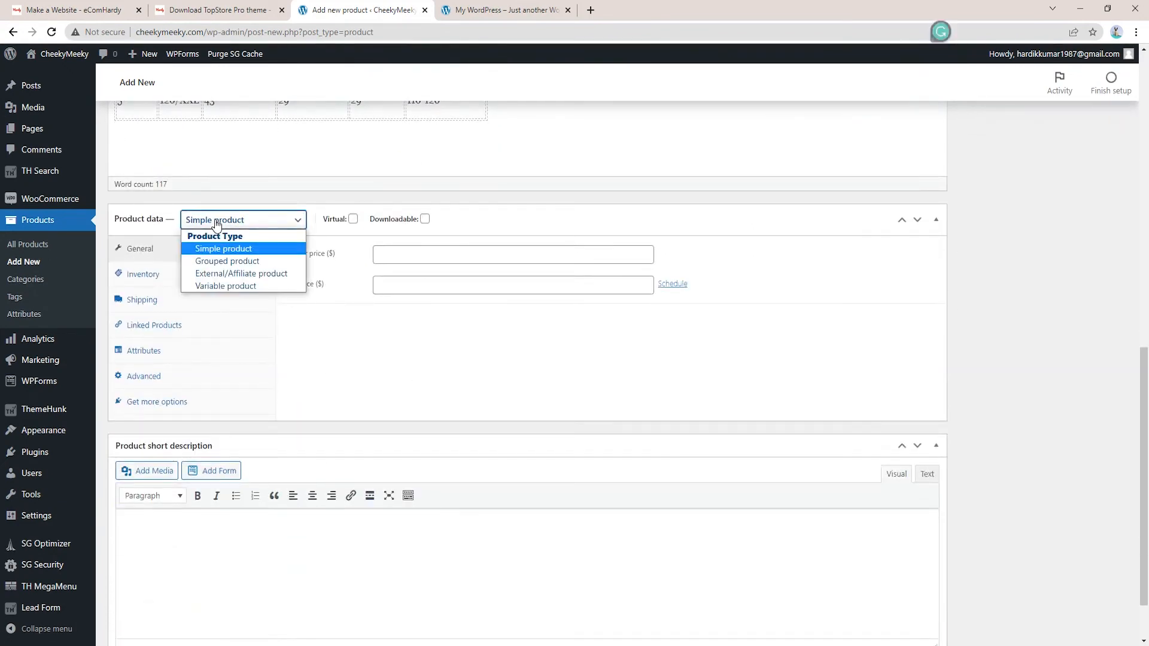
left_click(225, 251)
left_click(224, 223)
left_click(228, 286)
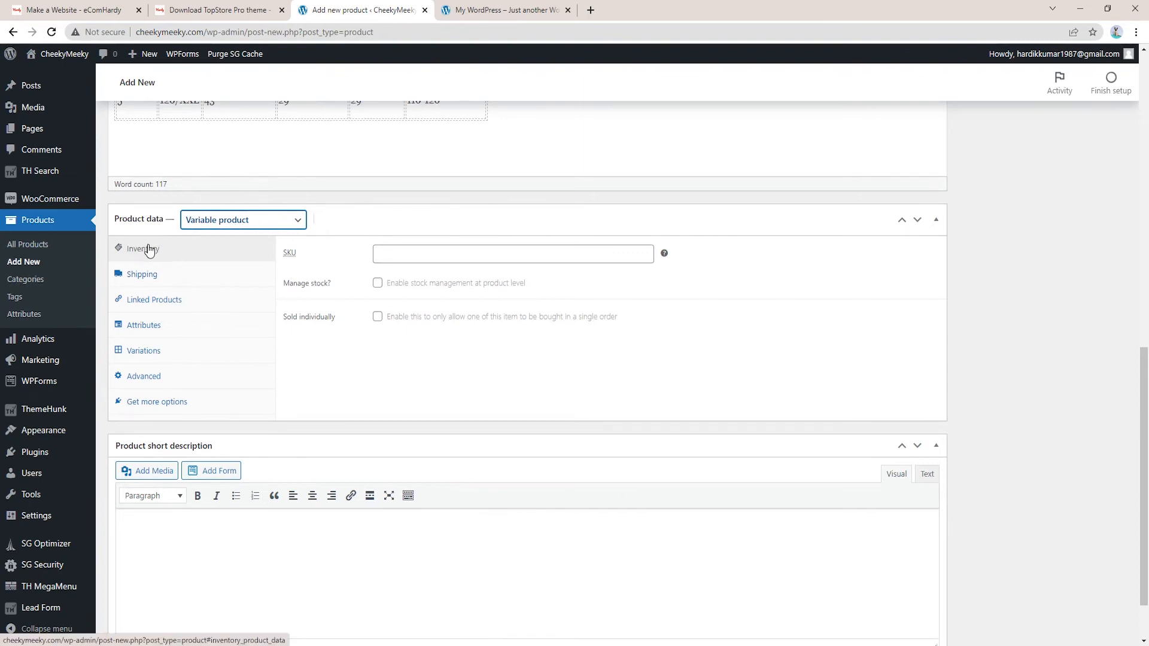
Clear the SKU and turn on stock management with quantity 10, keeping the default low stock threshold
left_click(392, 255)
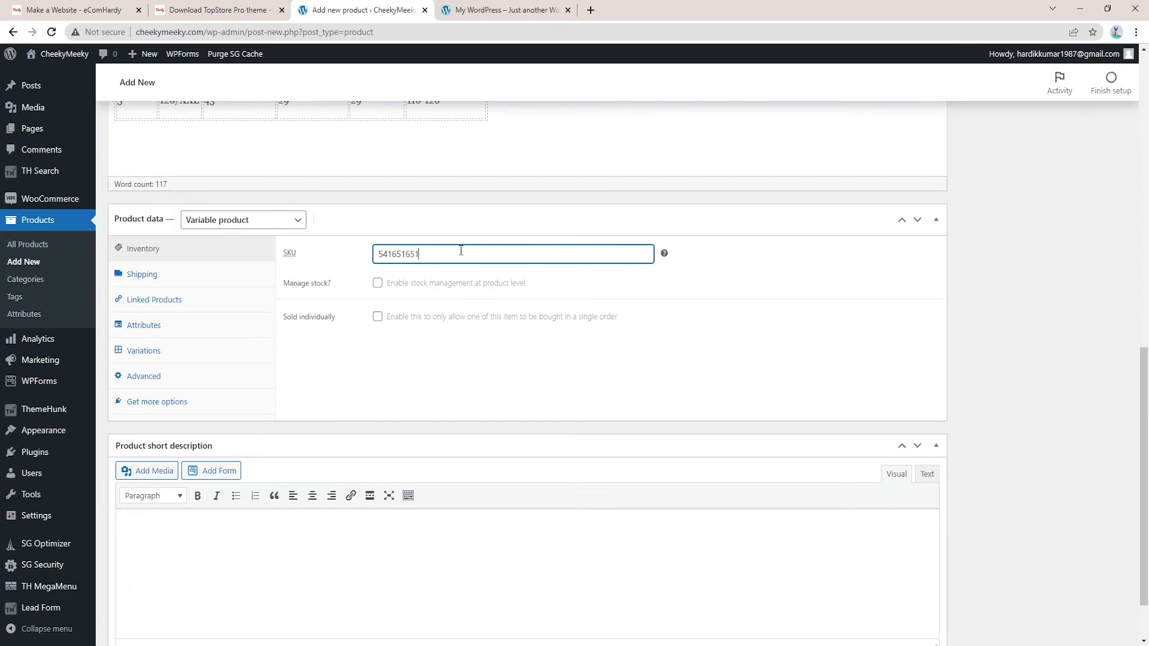
left_click_drag(458, 250, 278, 232)
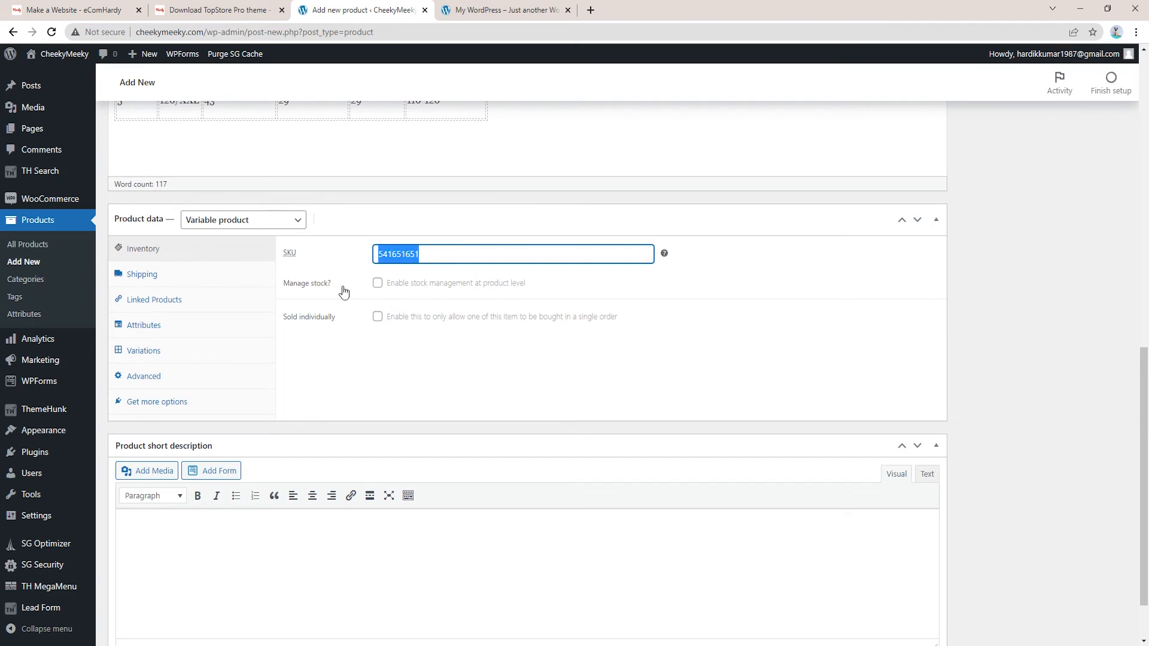
key("BackSpace")
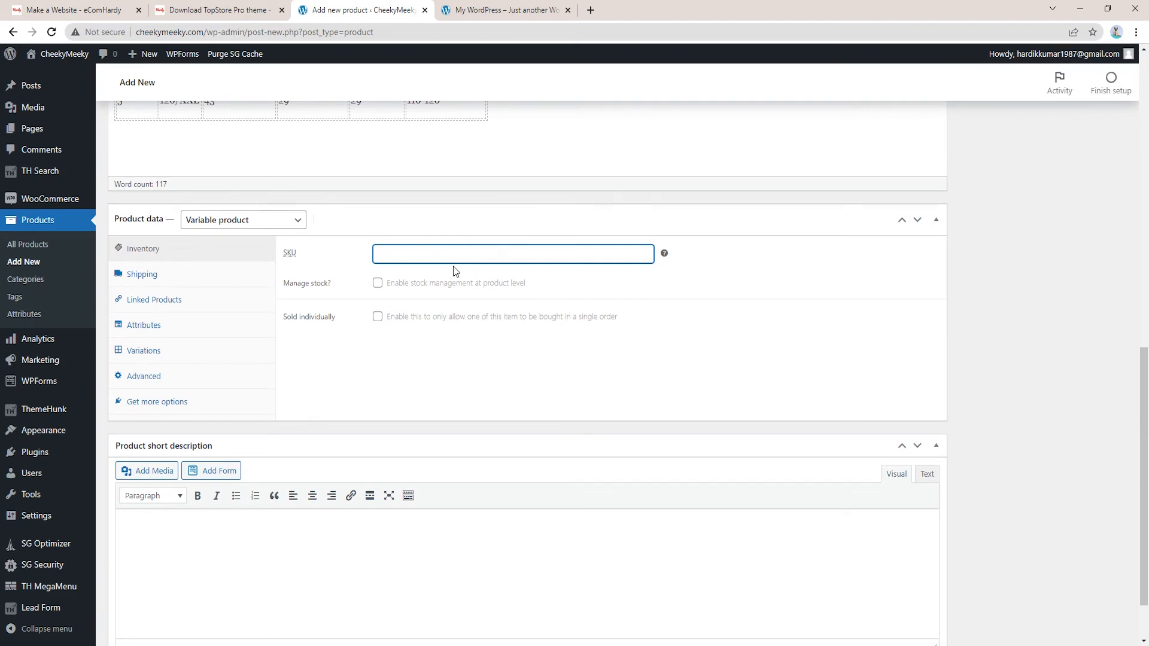
left_click(378, 283)
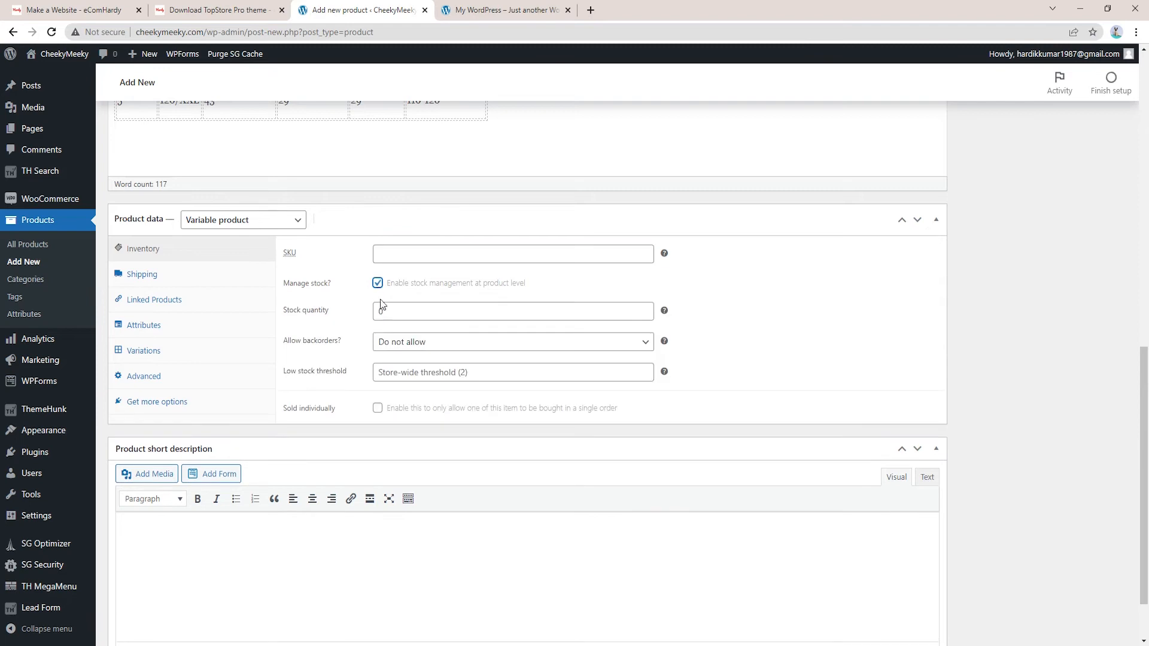
key("Tab")
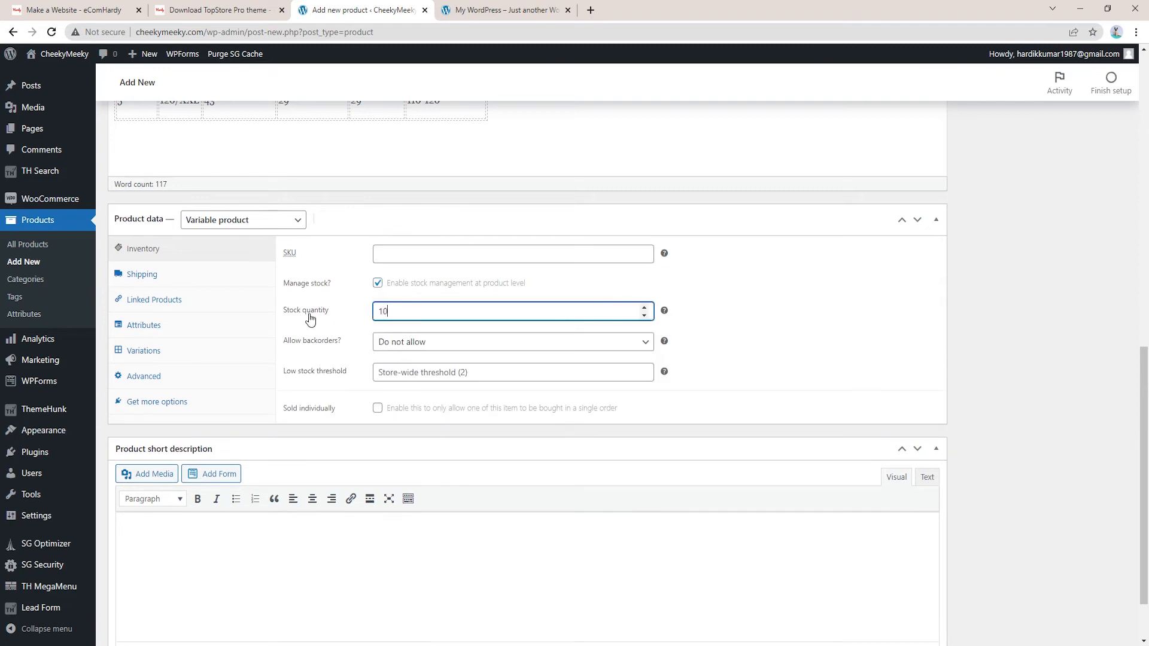
left_click(808, 286)
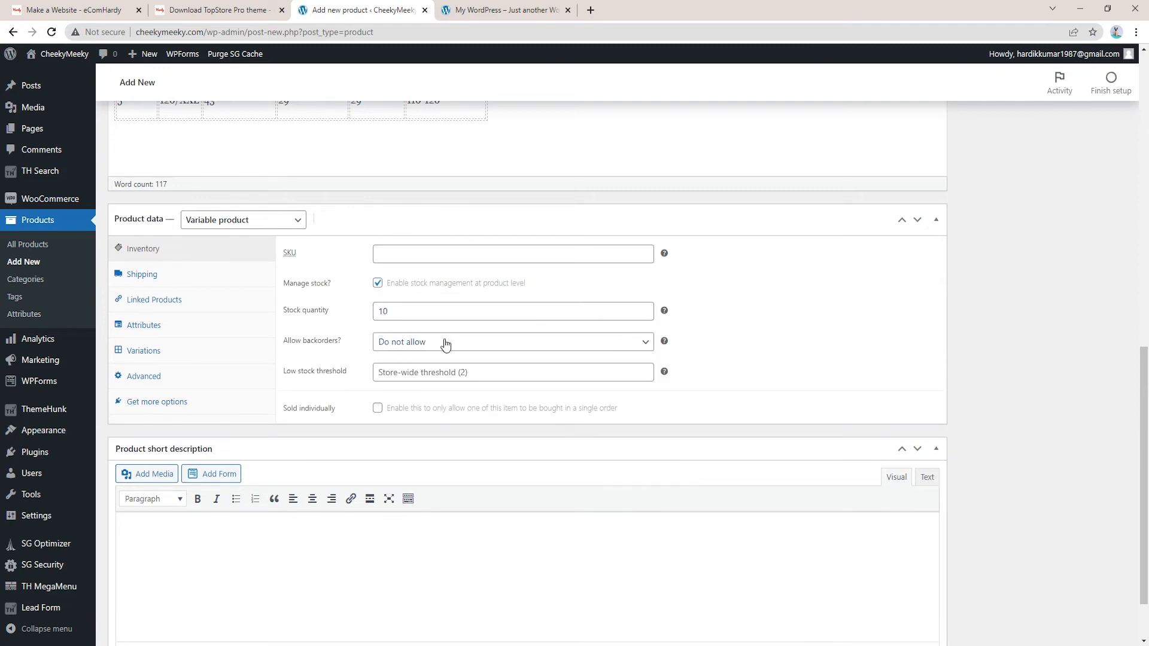
left_click(430, 377)
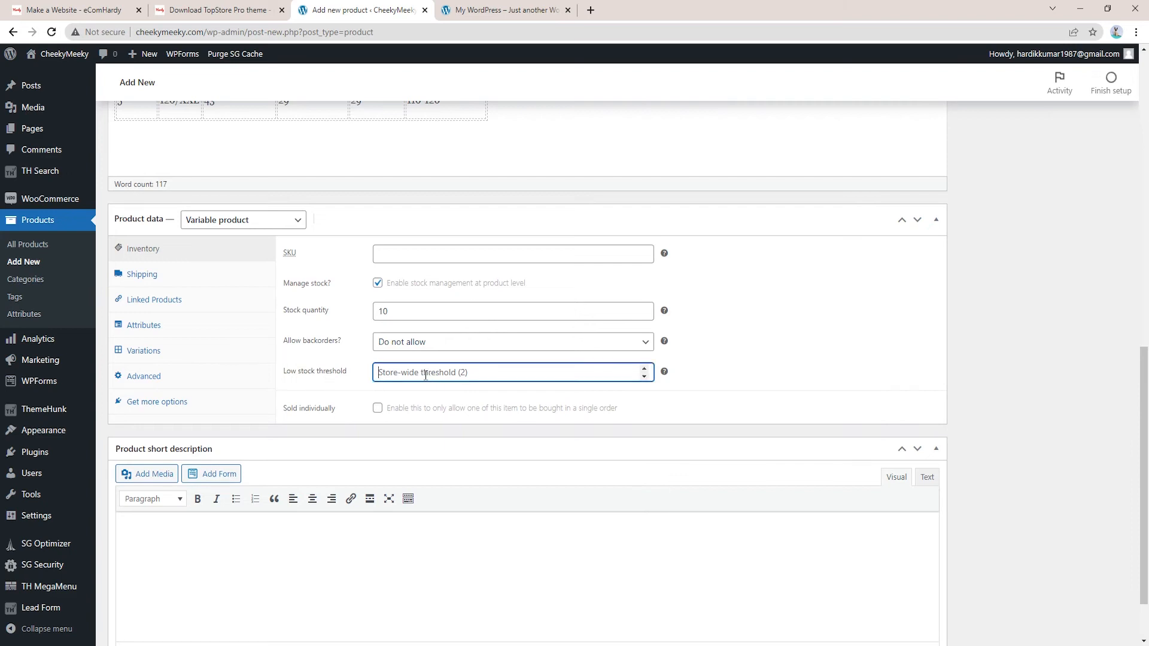
type("2")
key("BackSpace")
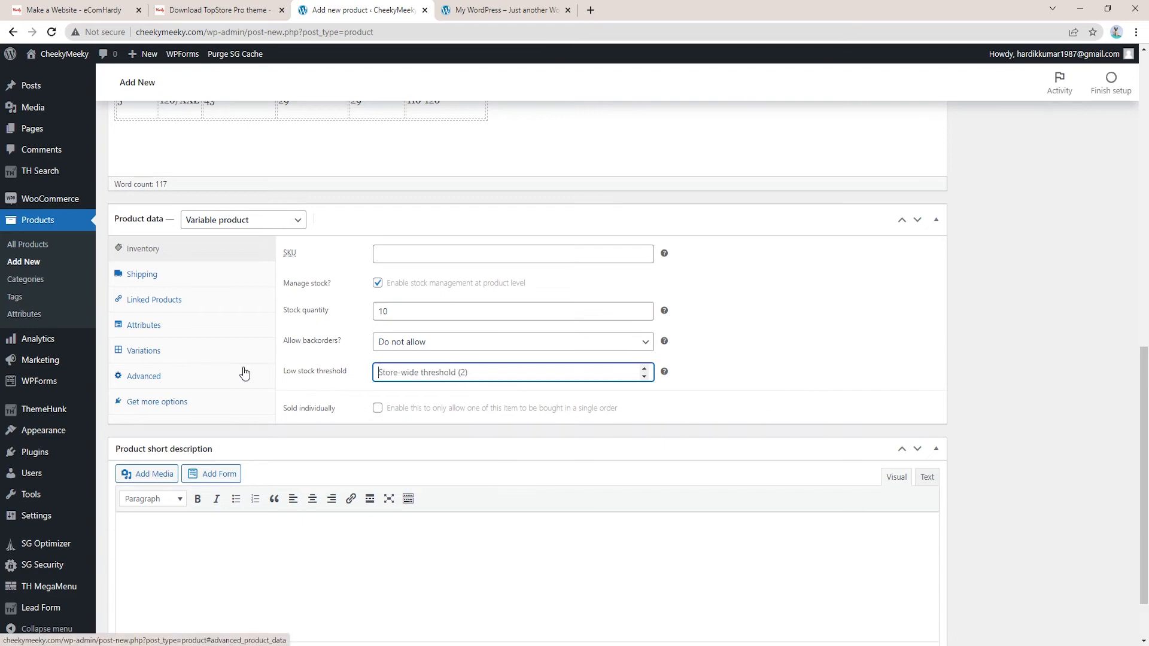
left_click(821, 361)
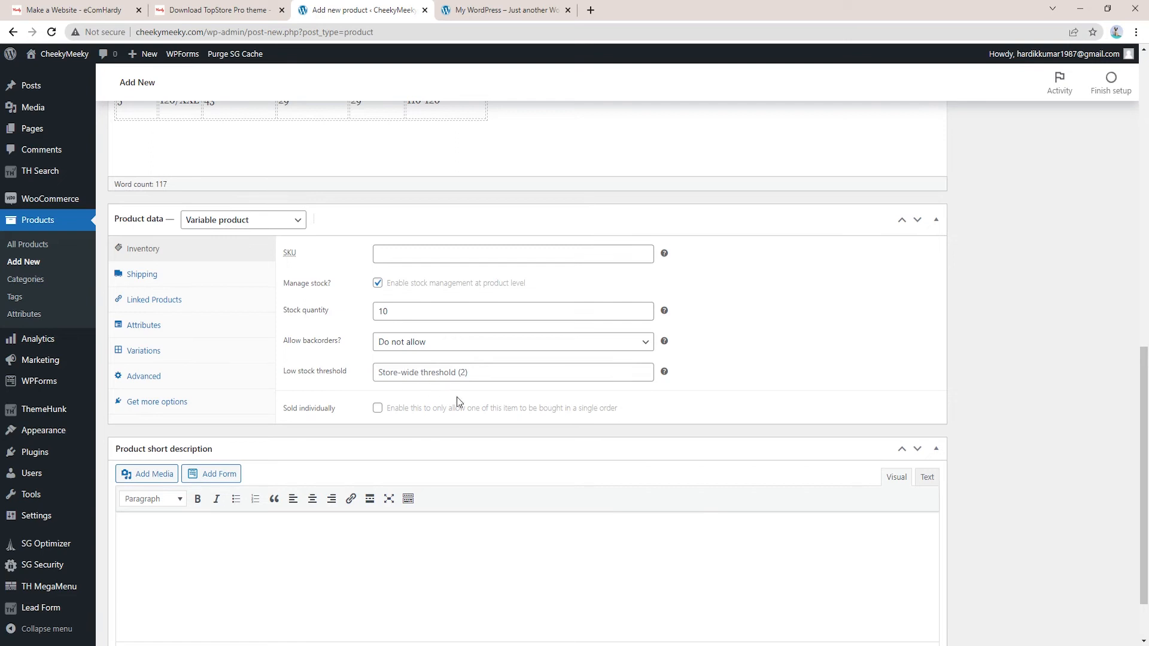
left_click(157, 278)
Keep the product's shipping class as No shipping class
left_click(305, 259)
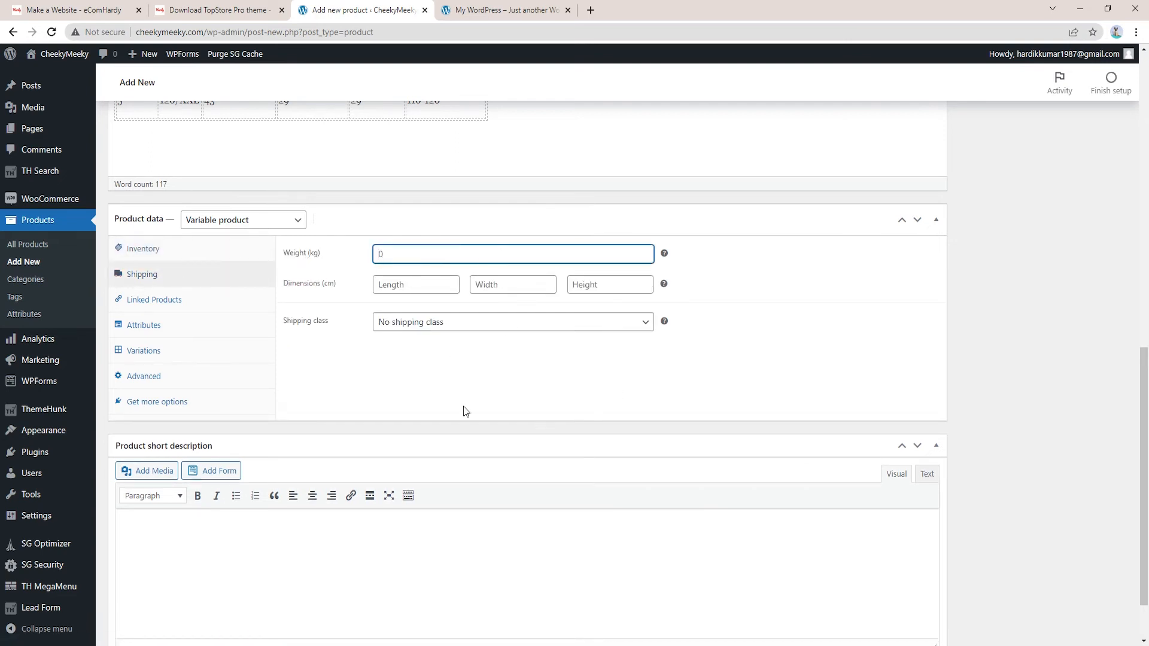
left_click(443, 325)
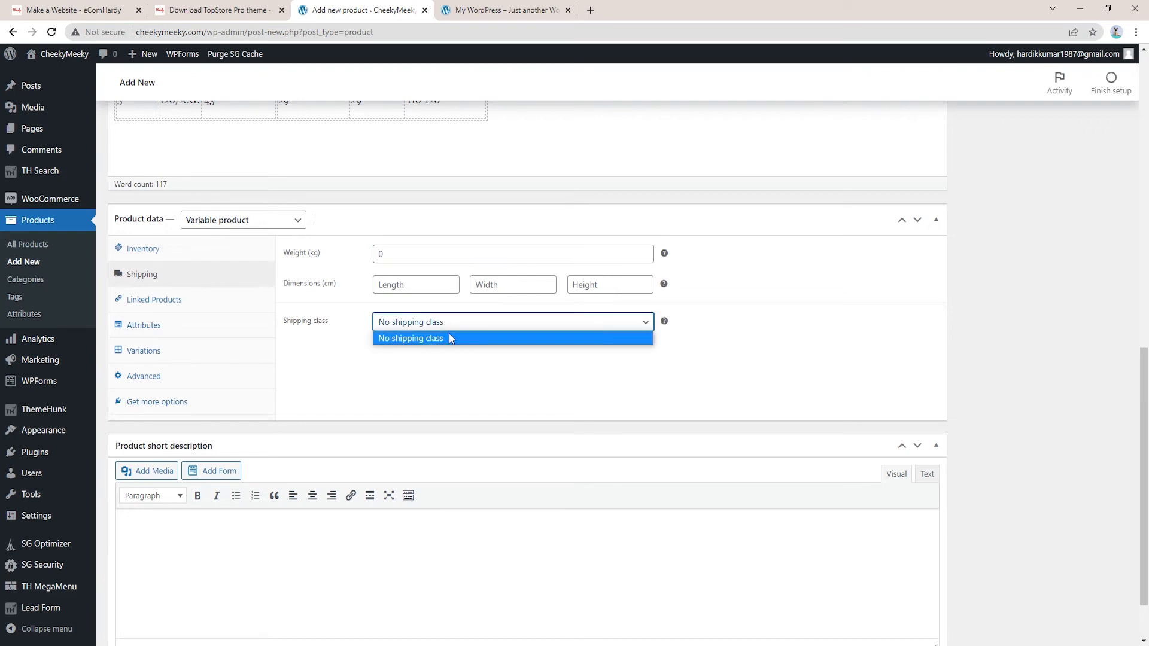
left_click(455, 336)
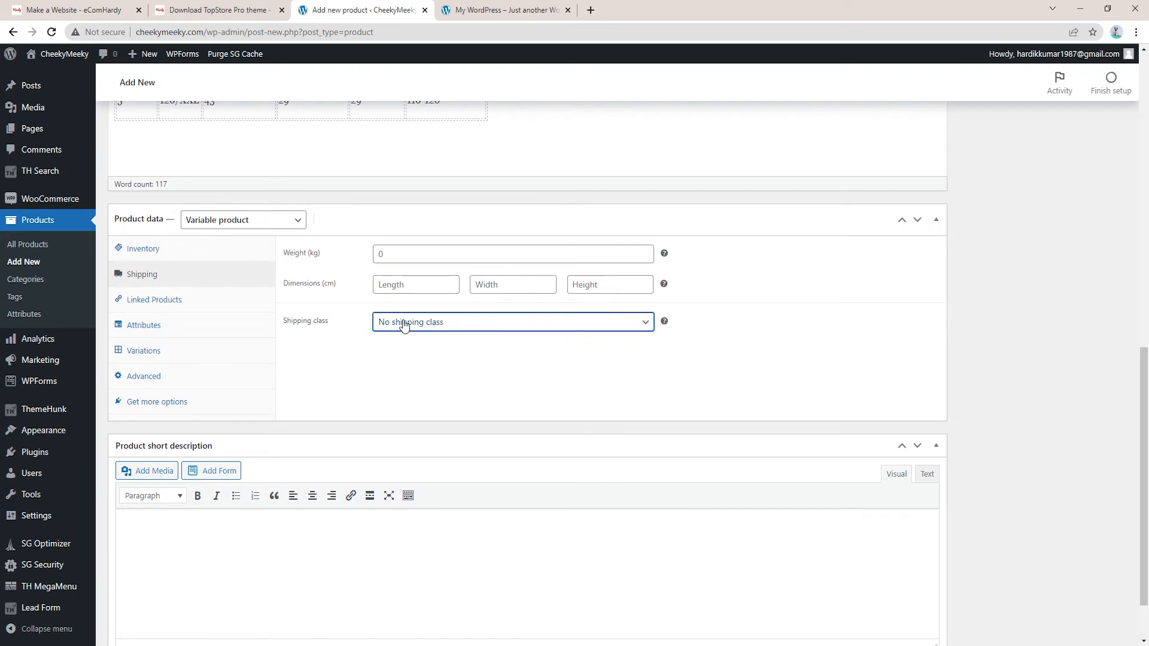
left_click_drag(334, 329, 274, 325)
left_click(302, 334)
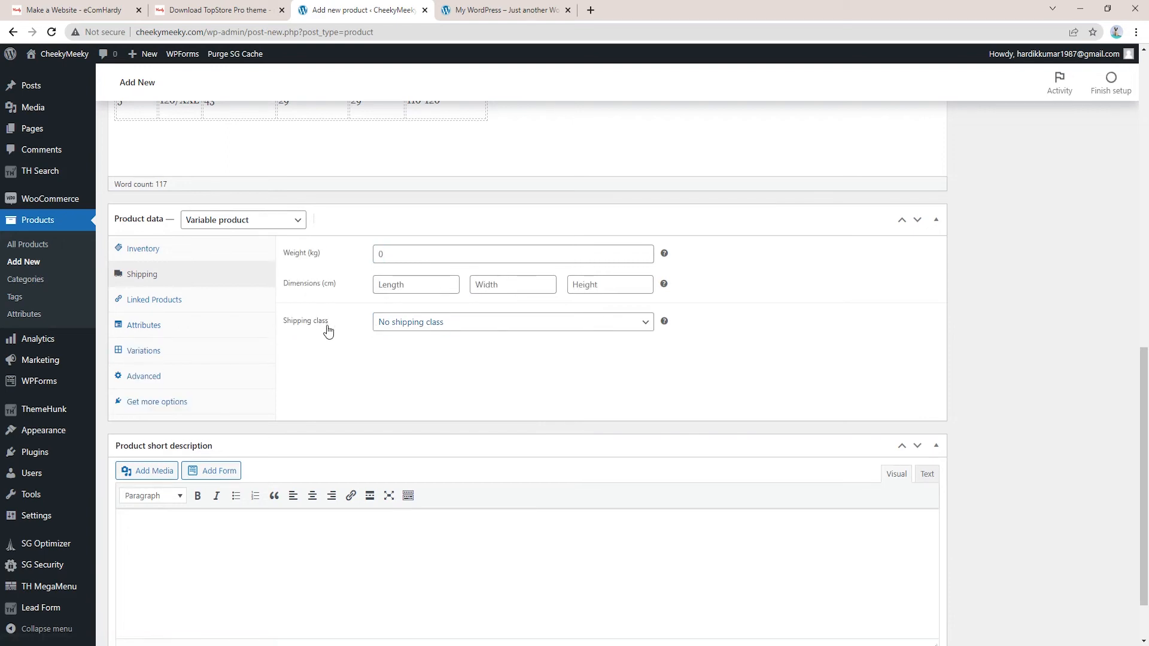
Show the Linked Products settings with the upsell and cross-sell fields
left_click(175, 302)
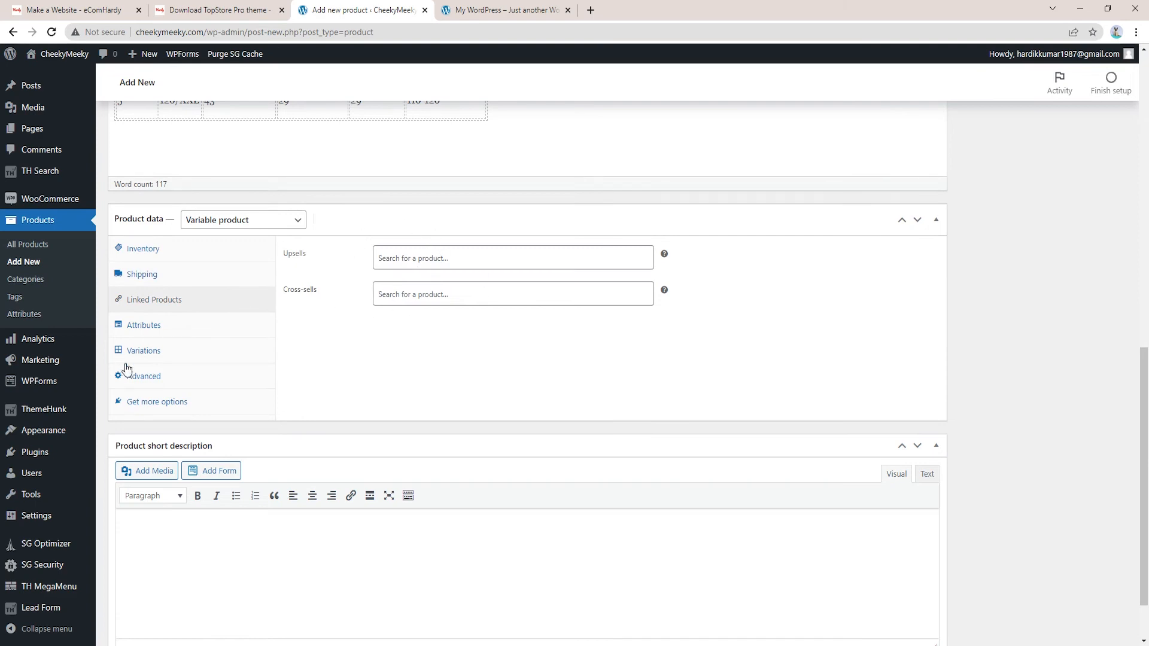
left_click(150, 326)
left_click(183, 302)
Add a custom Colour attribute with Black, White, Red and Yellow, used for variations, and save it
left_click(183, 332)
left_click(333, 251)
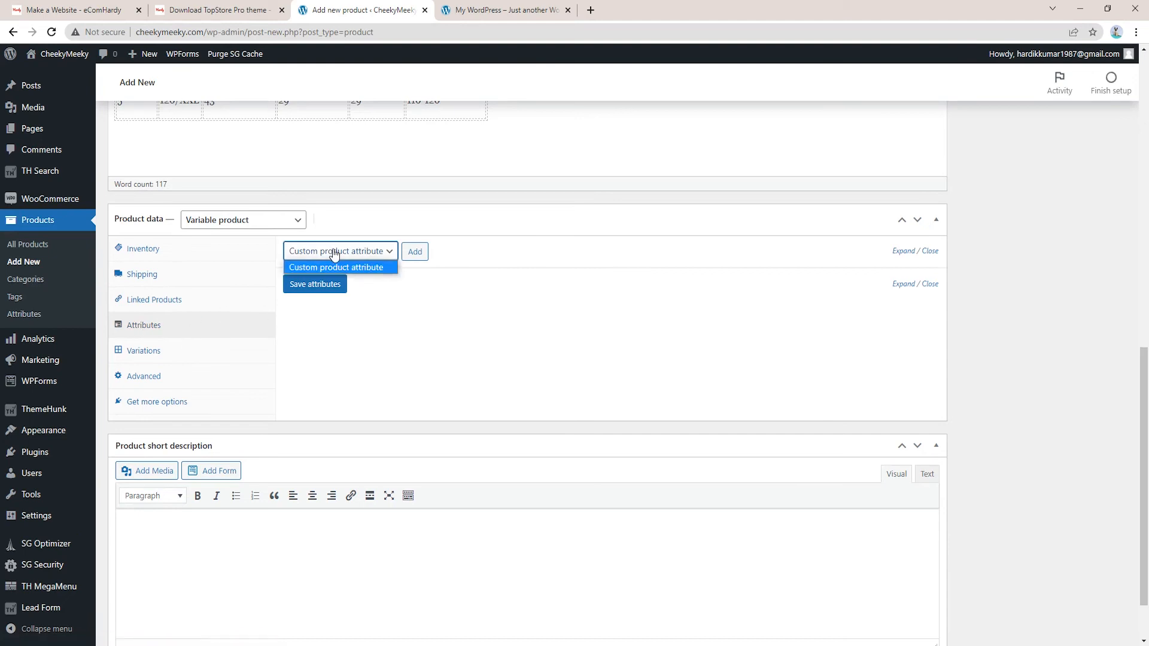
left_click(362, 258)
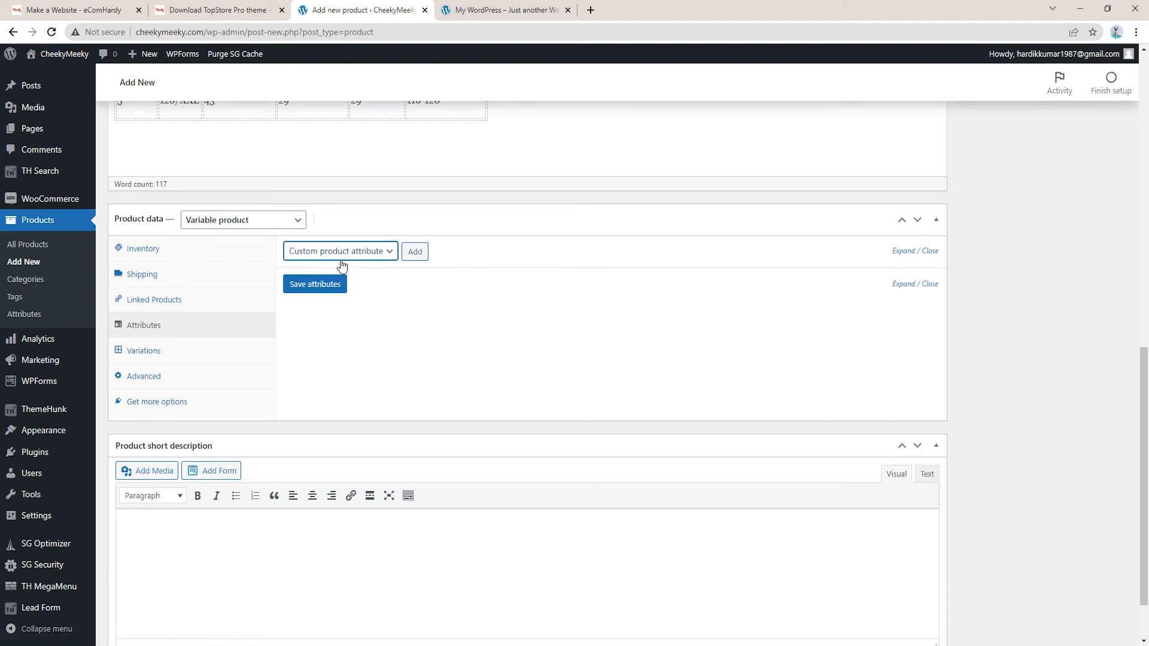
left_click(415, 250)
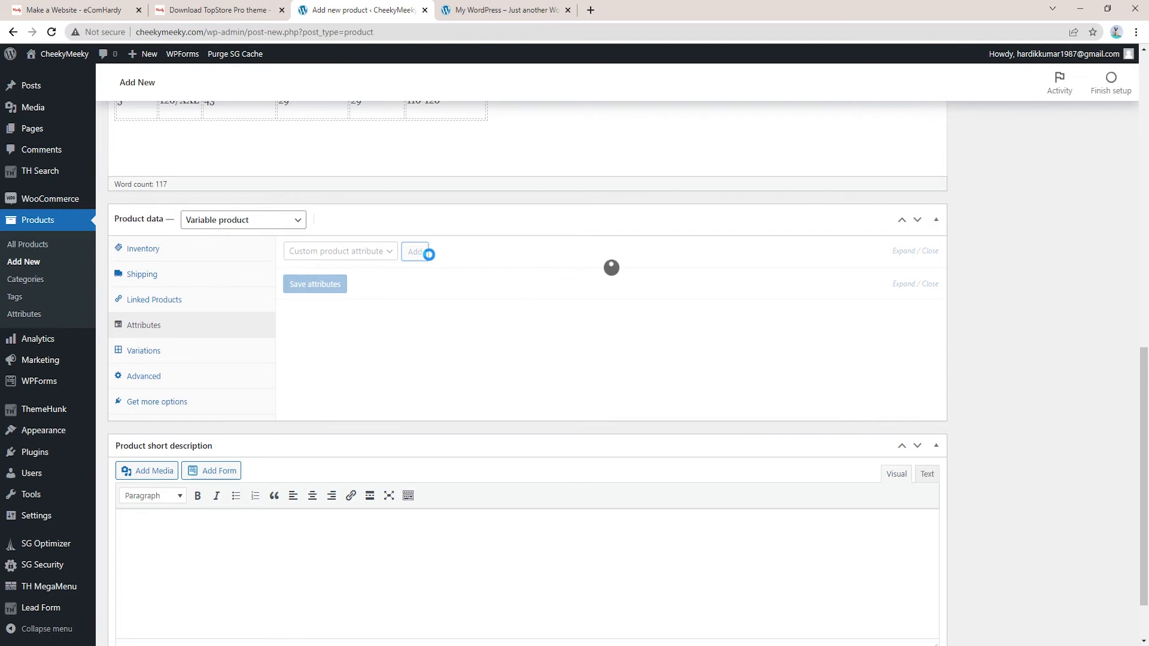
left_click(353, 330)
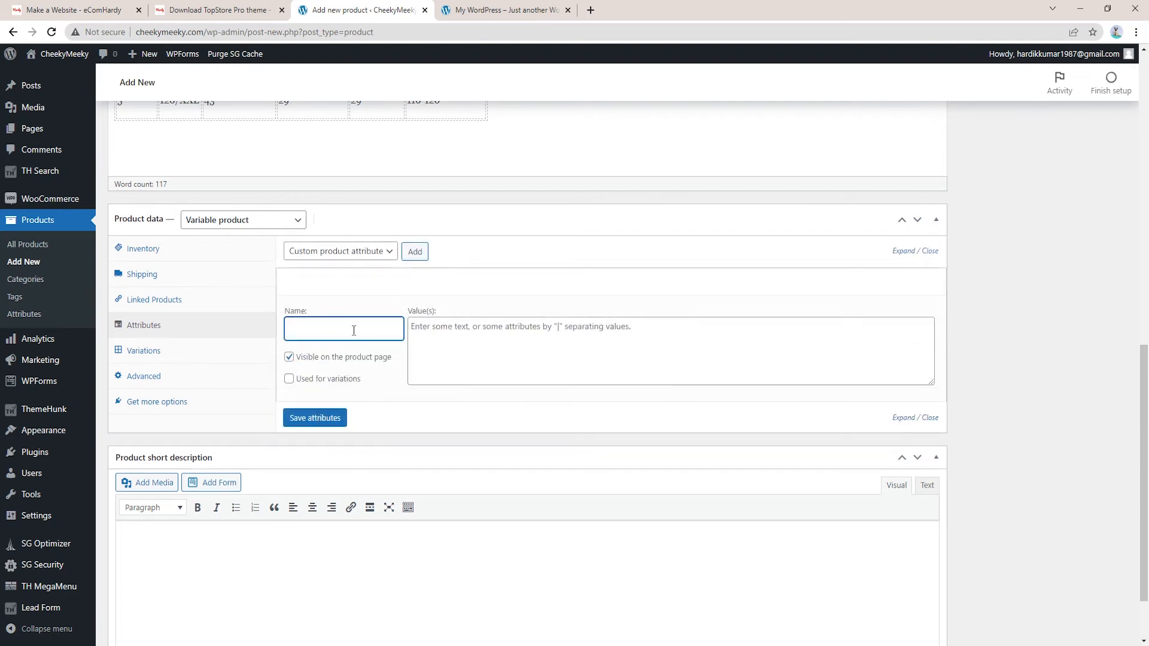
type("Colour")
type("White")
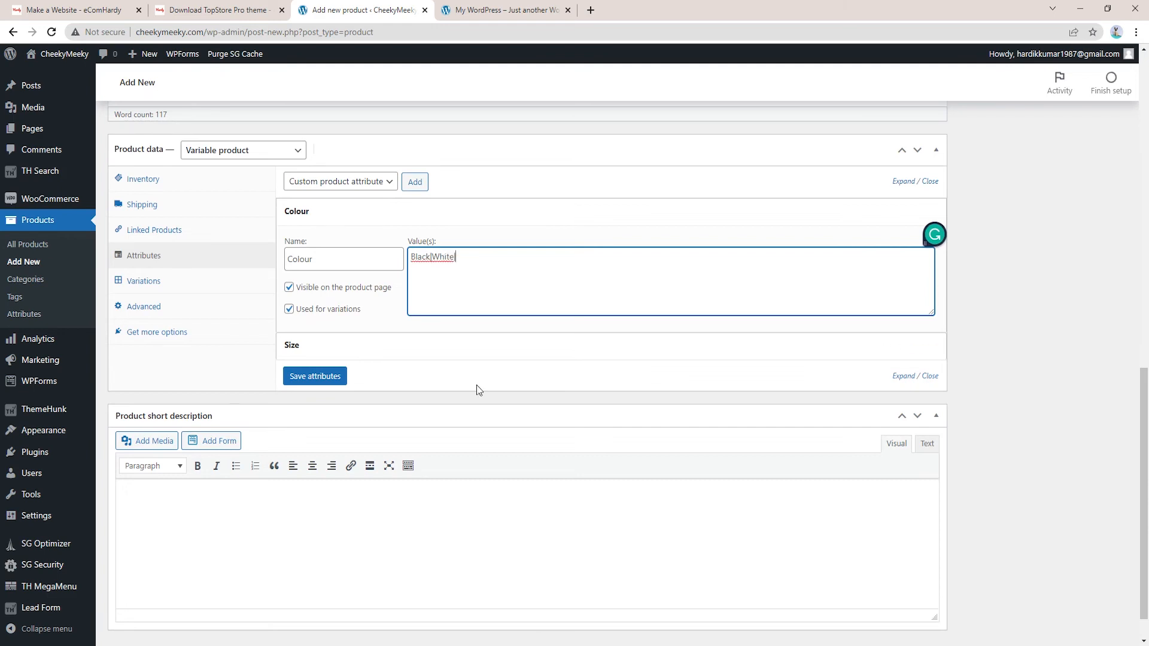
type("|Red|Yellow")
left_click(322, 377)
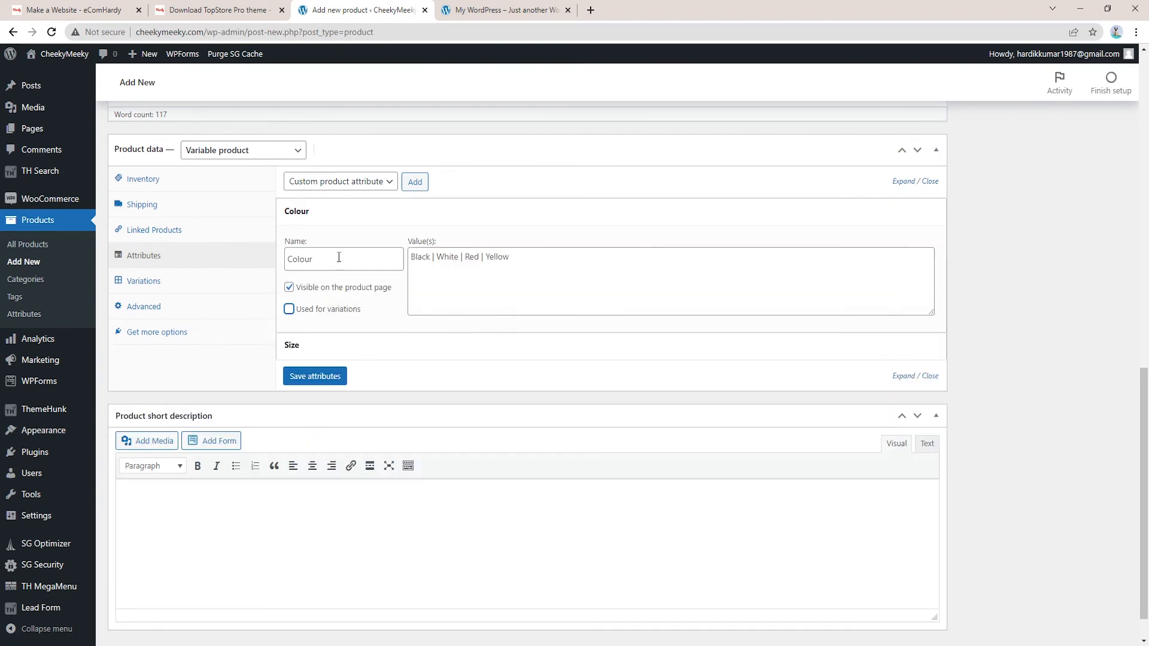
left_click(289, 310)
left_click(330, 382)
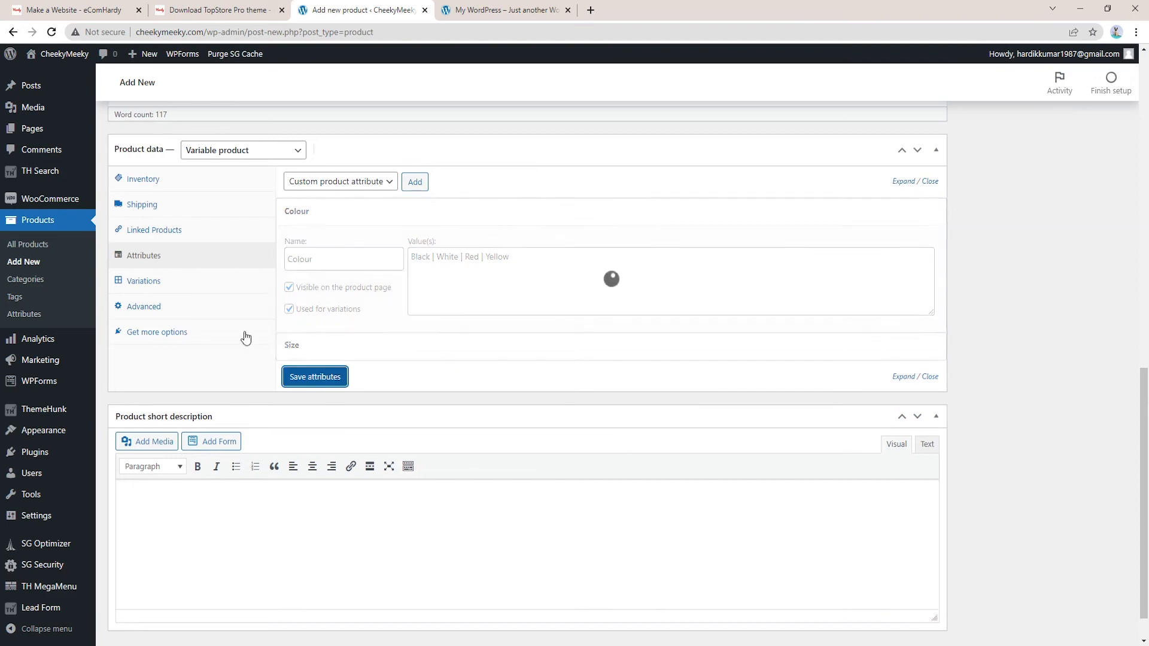
Create variations from all attributes to generate the four colour variations
left_click(167, 282)
left_click(394, 183)
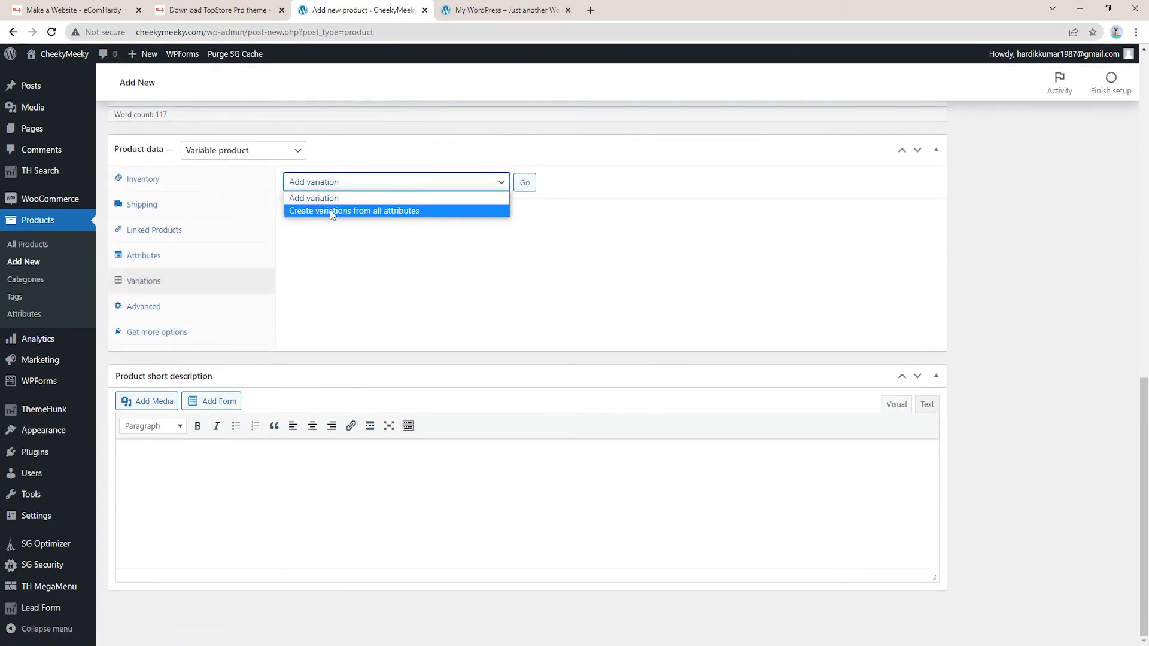
left_click(365, 213)
left_click(524, 185)
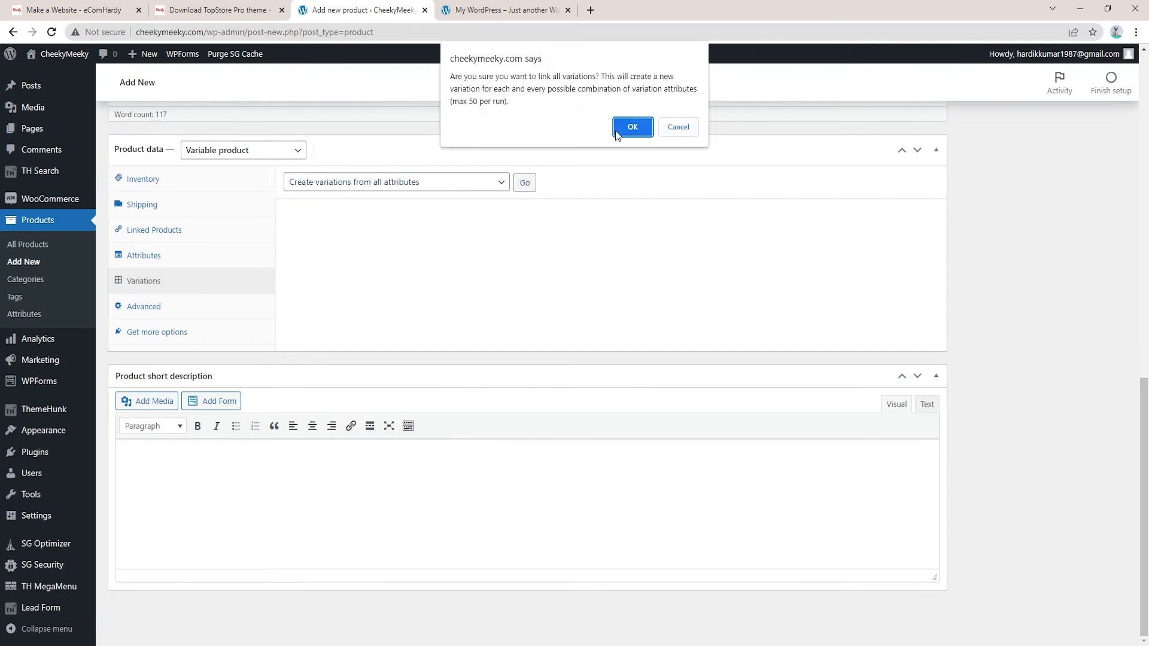
left_click(616, 132)
left_click(675, 102)
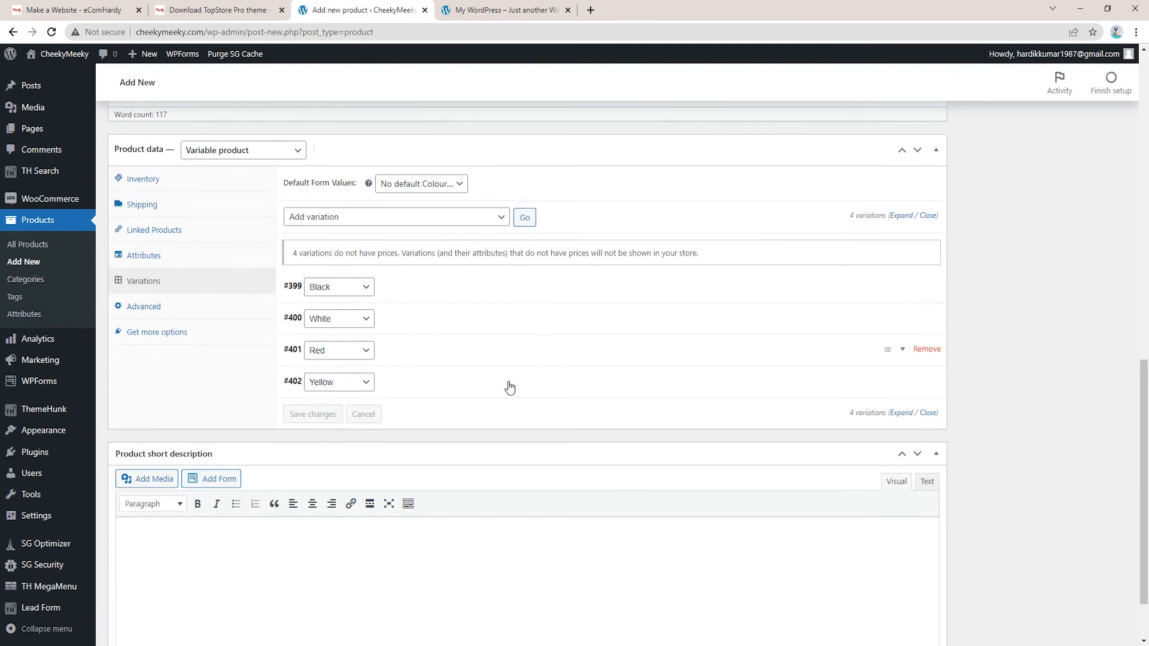
Upload variant images 1–5 and give the Black variation image 2.jpeg and regular price 20
left_click(417, 289)
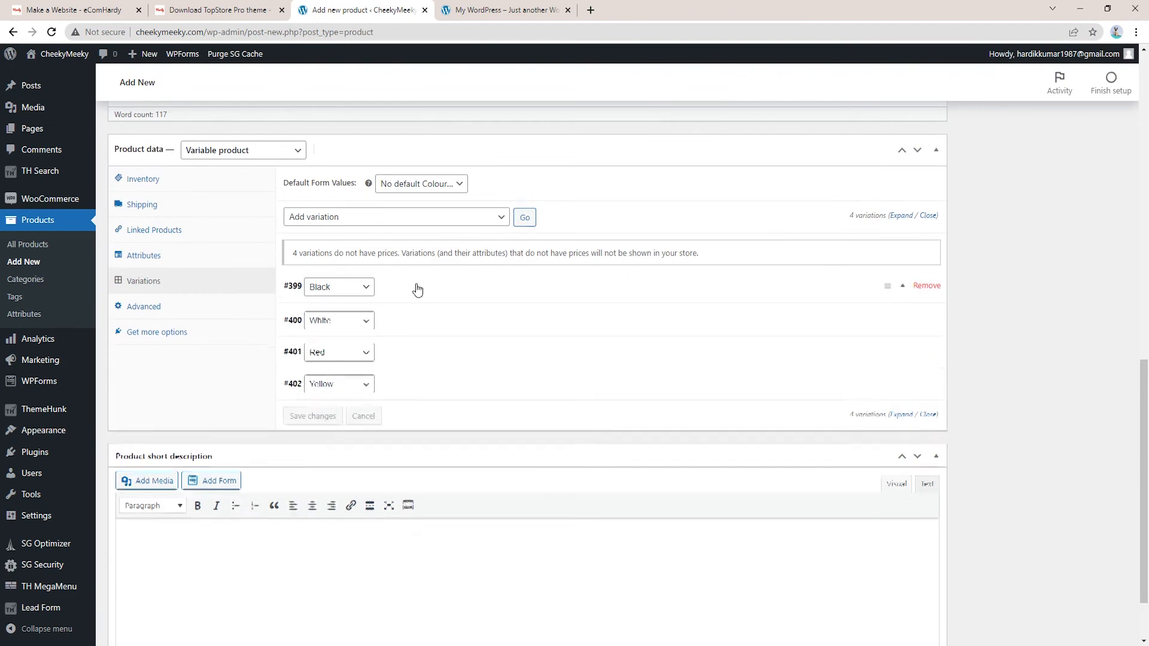
left_click(322, 333)
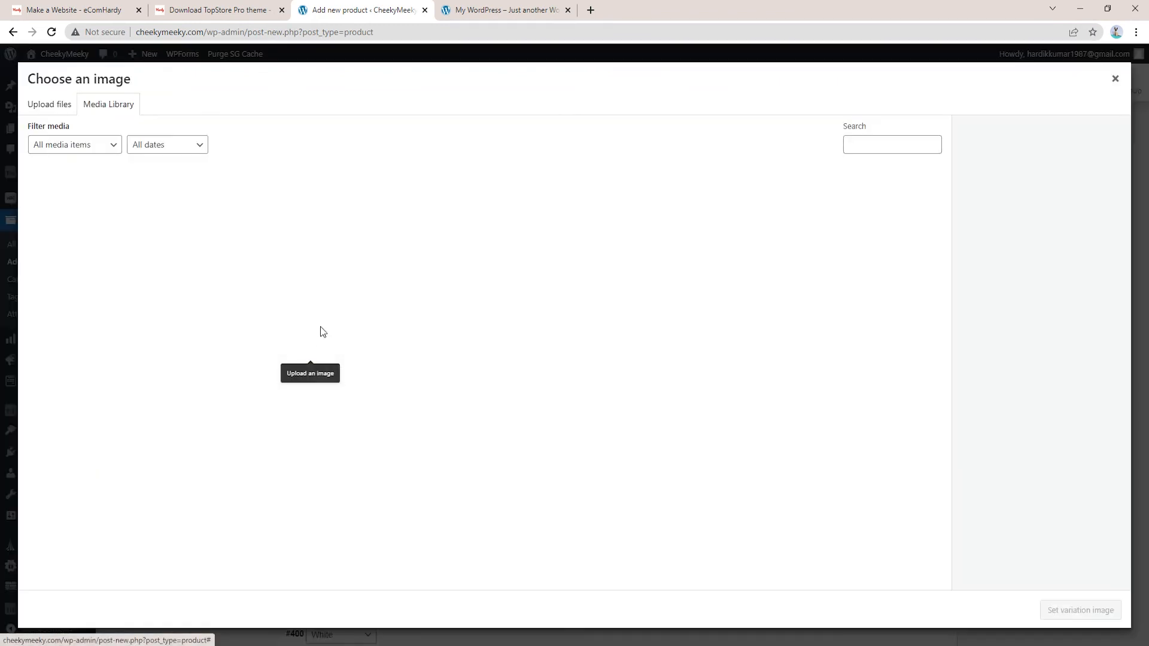
left_click(60, 105)
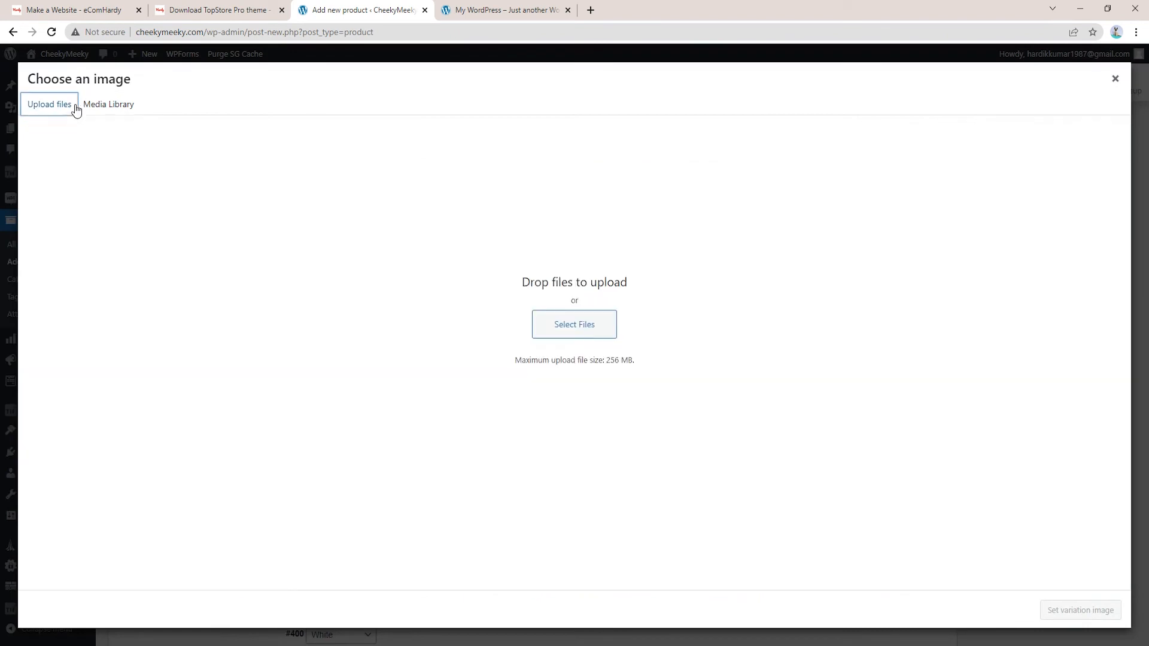
left_click(587, 325)
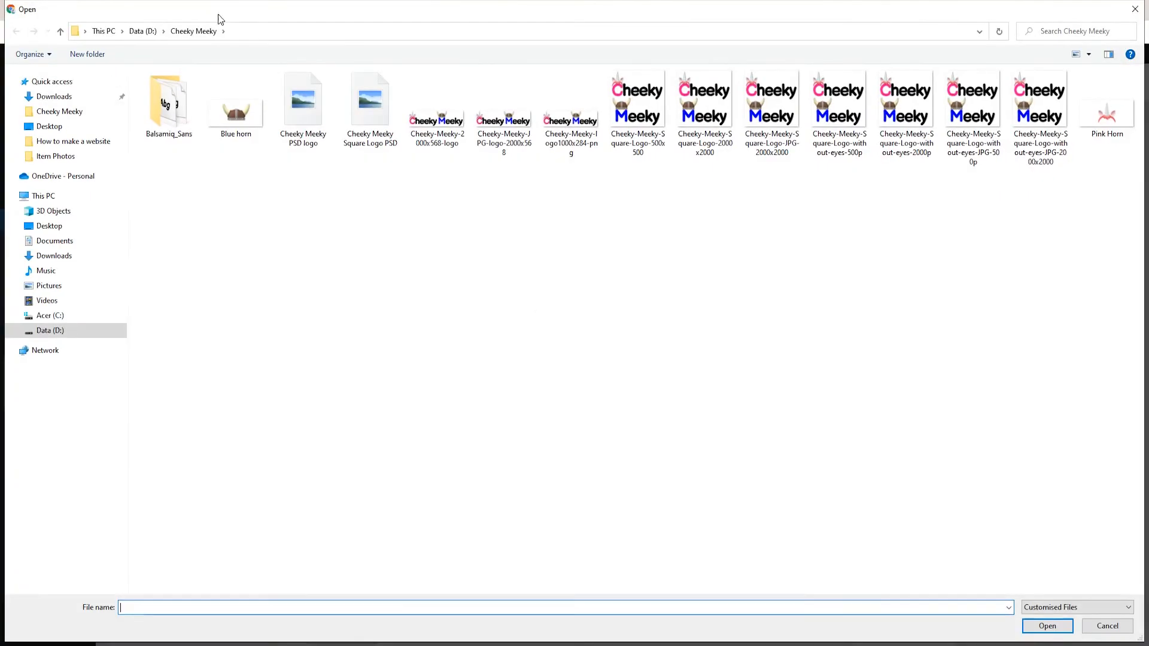
left_click(218, 116)
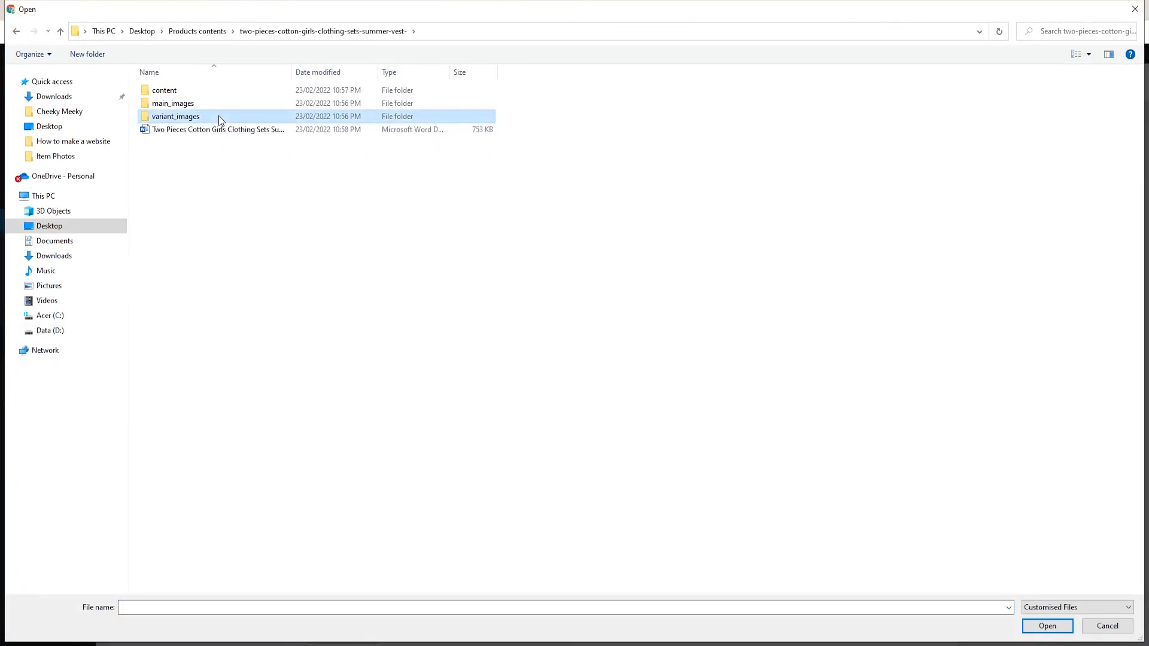
double_click(218, 116)
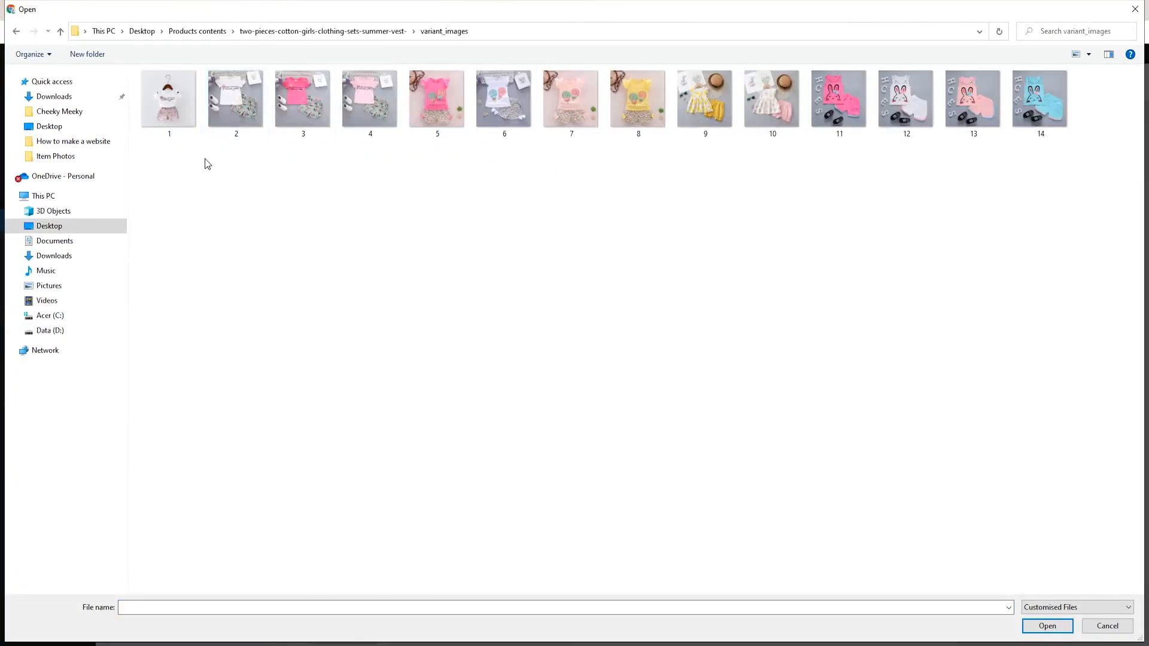
left_click_drag(162, 147, 438, 101)
left_click(1056, 626)
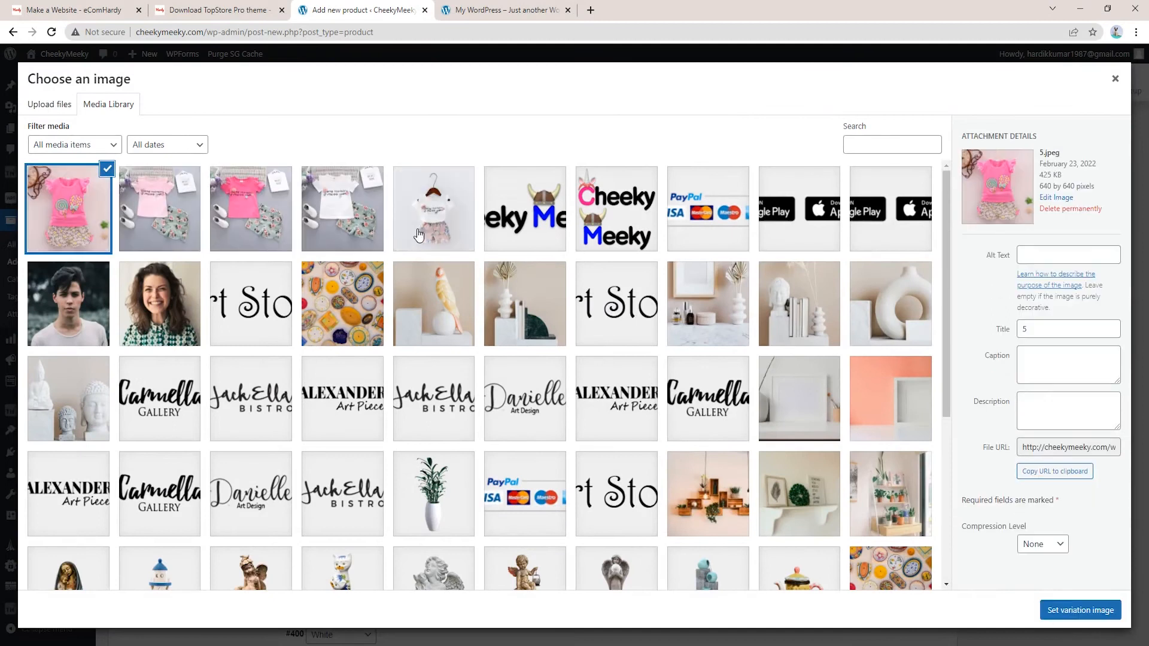
left_click(339, 209)
left_click(1090, 610)
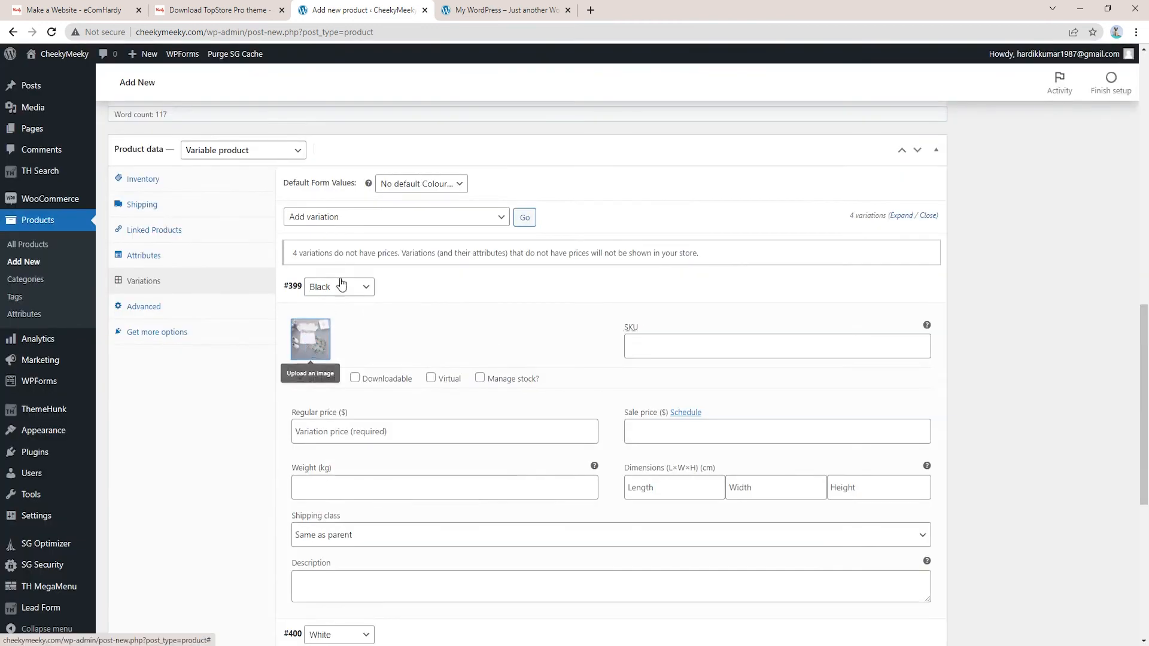
scroll(1031, 397, "down", 3)
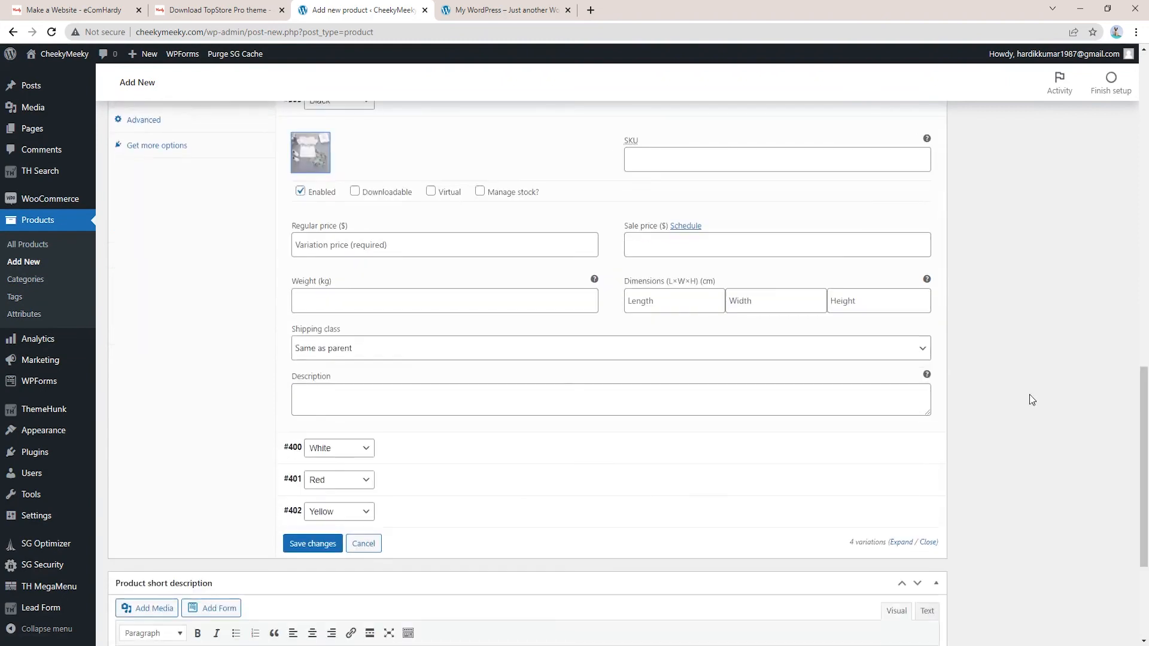
left_click(414, 241)
type("20")
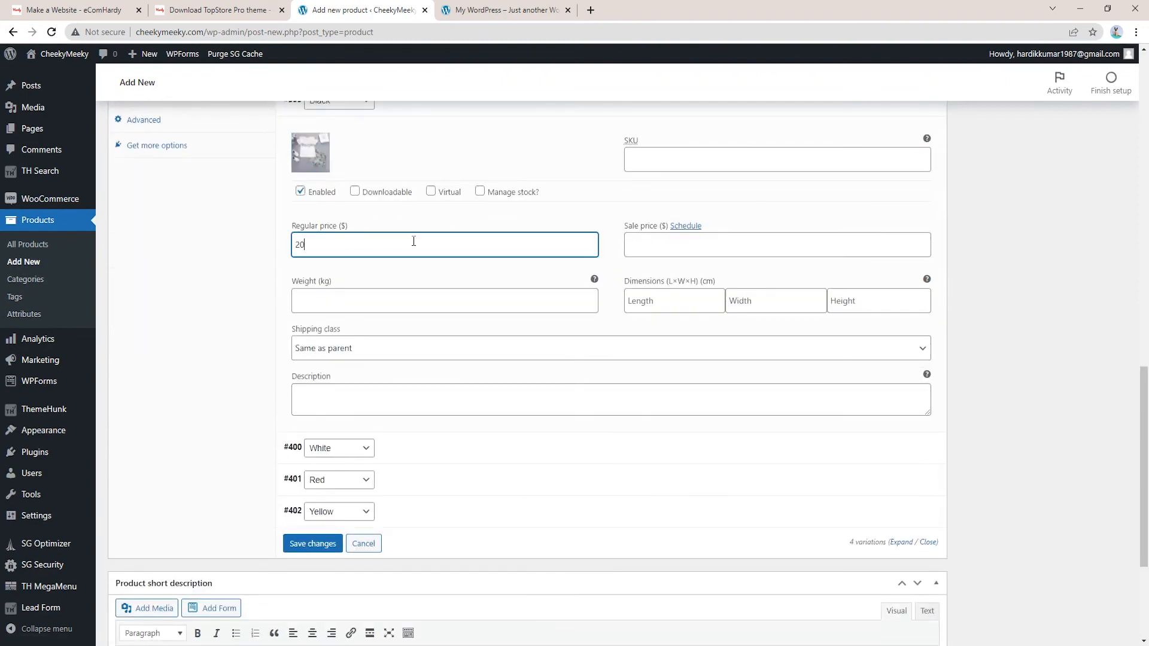
Give the White variation image 1.jpeg and regular price 21, then save the variations
left_click(419, 439)
scroll(390, 308, "down", 3)
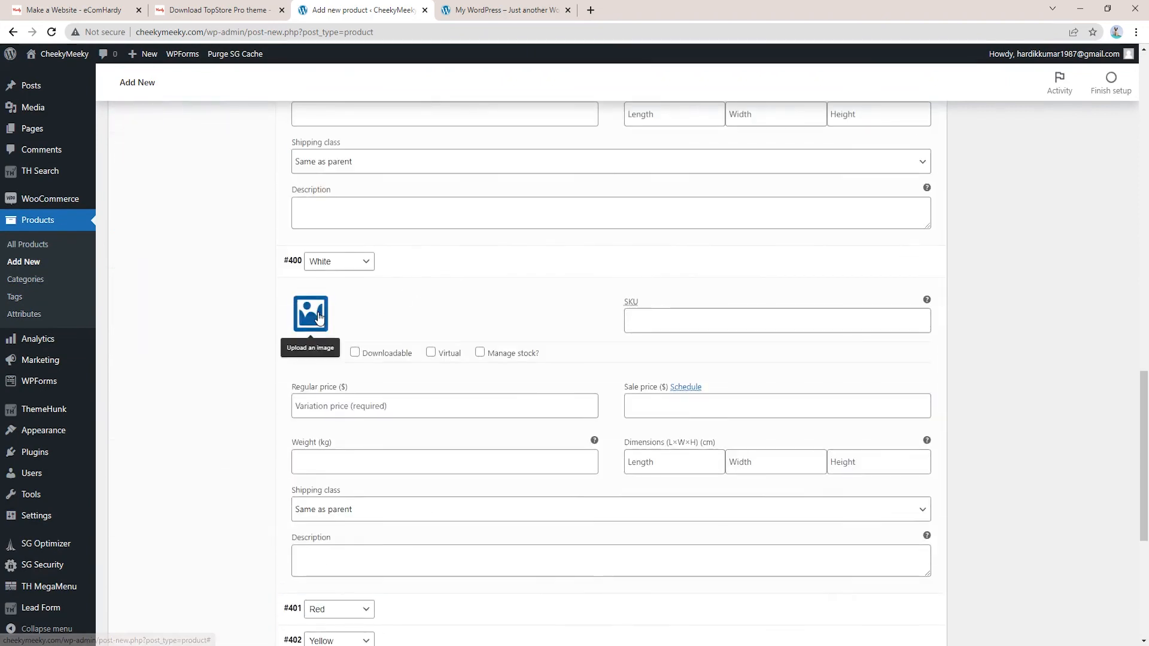
left_click(308, 312)
left_click(436, 219)
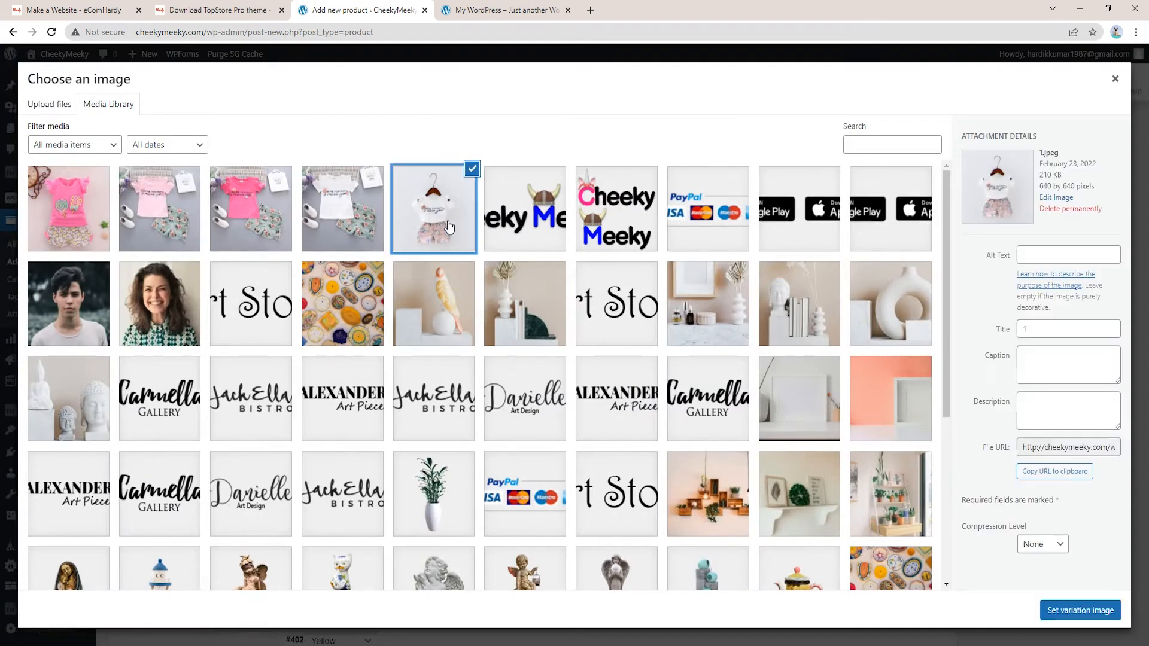
left_click(1081, 610)
left_click(370, 413)
type("21")
left_click(433, 267)
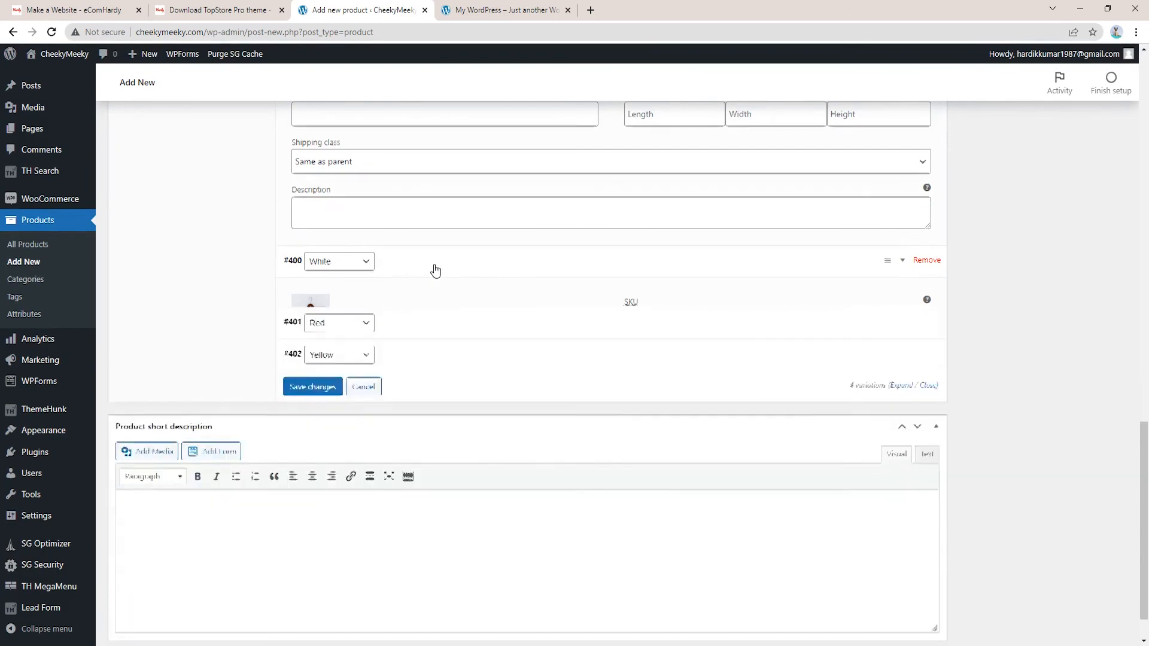
left_click(331, 335)
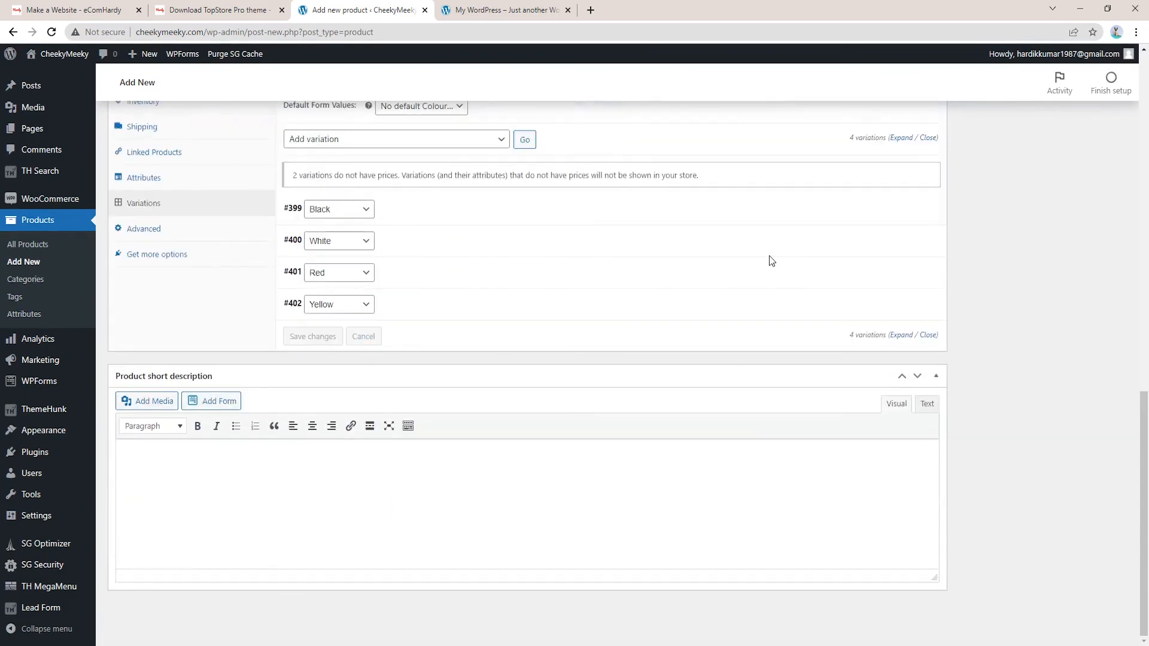
scroll(526, 294, "up", 6)
scroll(473, 304, "up", 6)
scroll(831, 323, "down", 6)
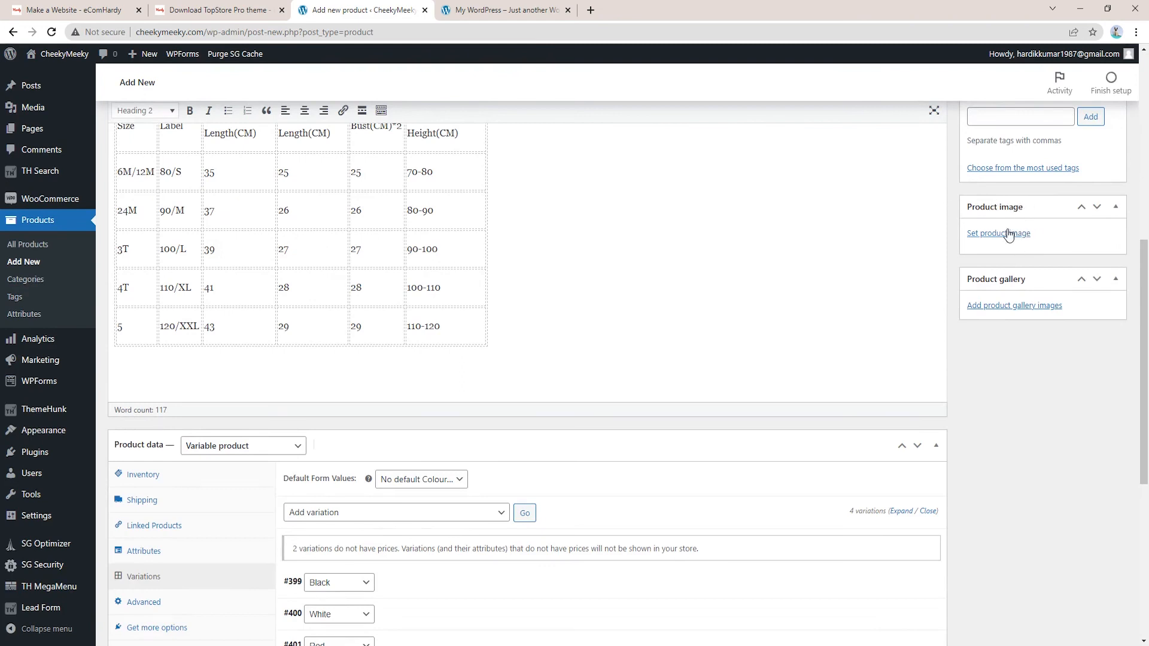
Upload image 4 from the main_images folder and set it as the main product image
left_click(1025, 239)
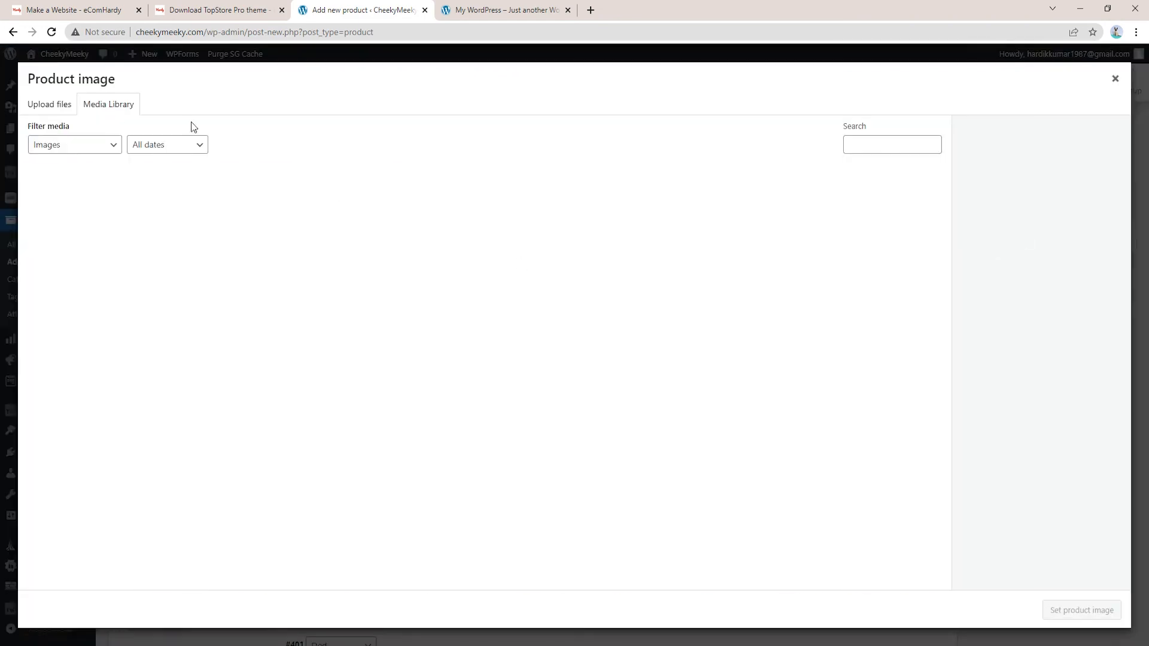
left_click(48, 104)
left_click(556, 326)
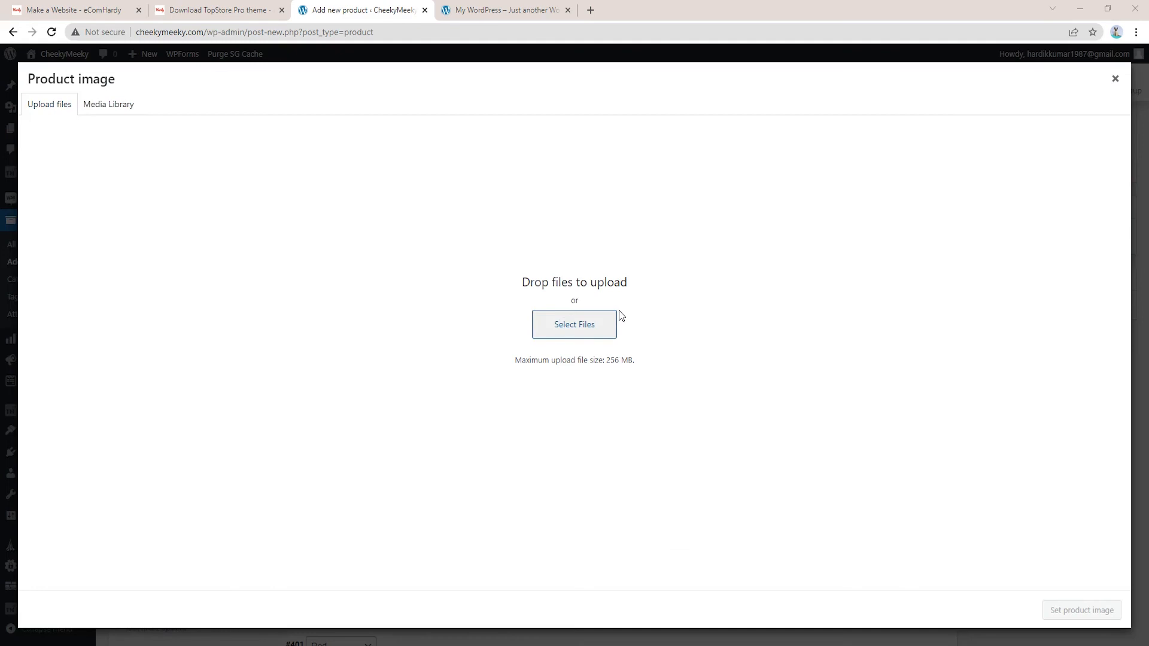
left_click(194, 31)
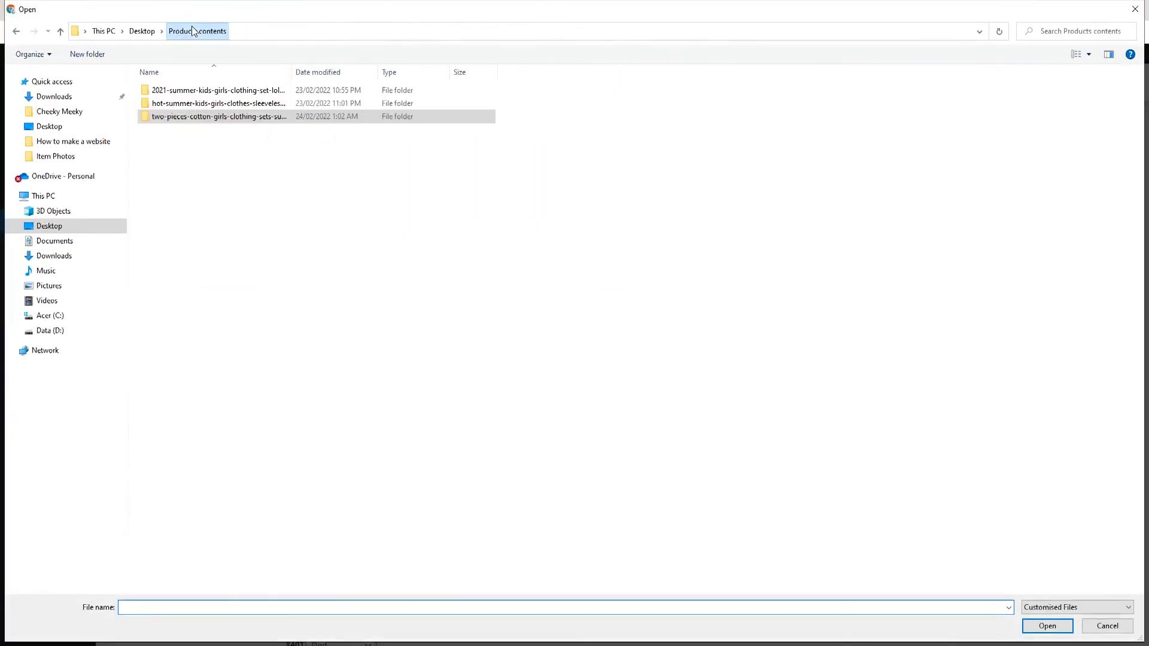
double_click(243, 119)
double_click(210, 102)
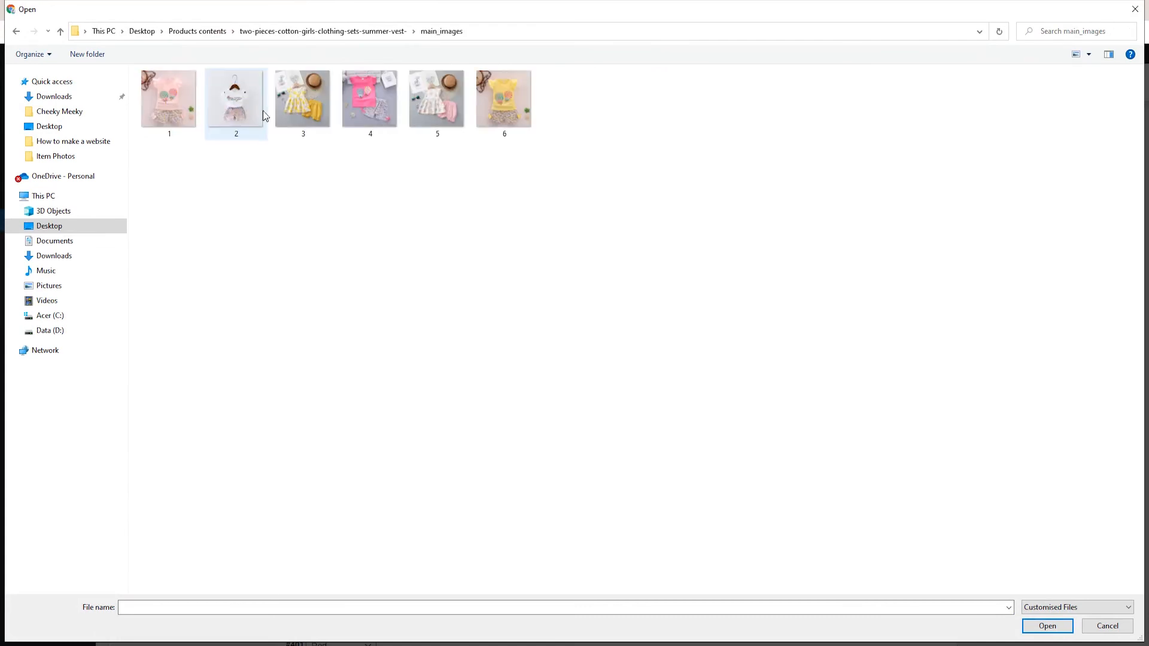
double_click(366, 113)
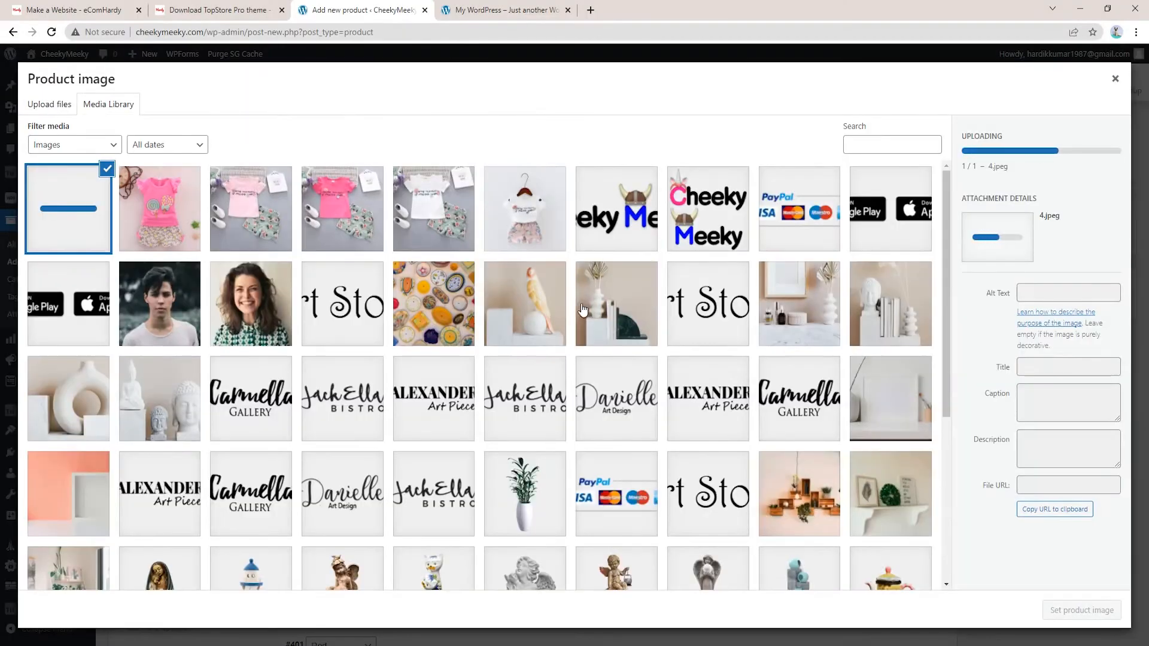
left_click(1094, 616)
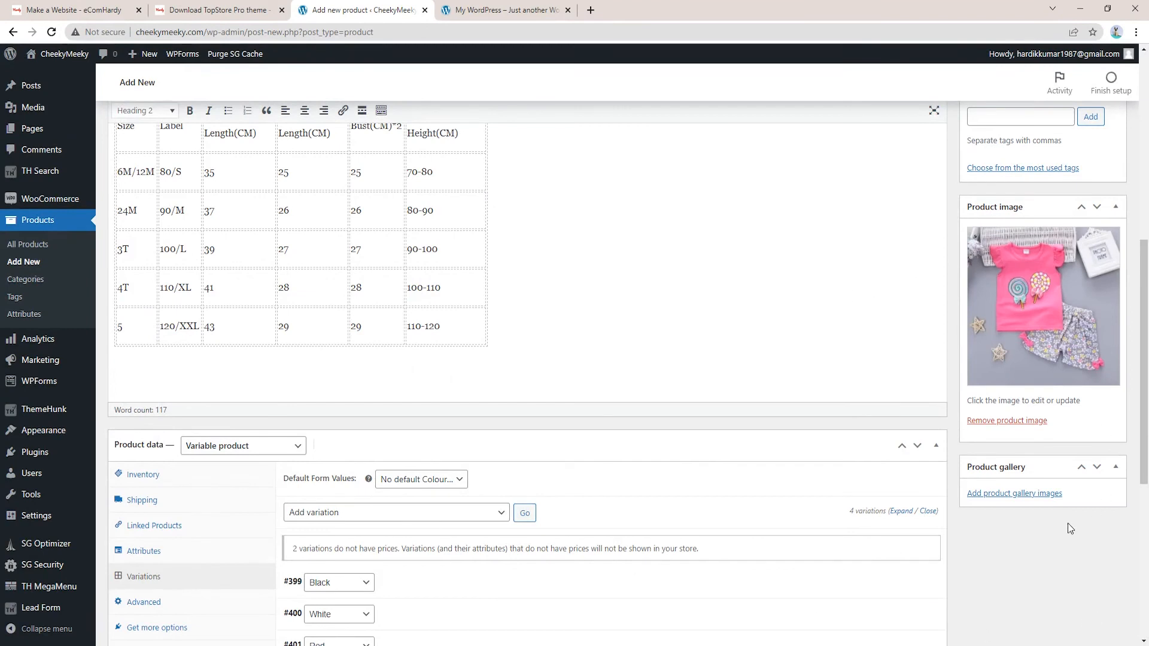
Add the outfit photos, including the range from 1.jpeg, to the product gallery for seven images
left_click(1041, 494)
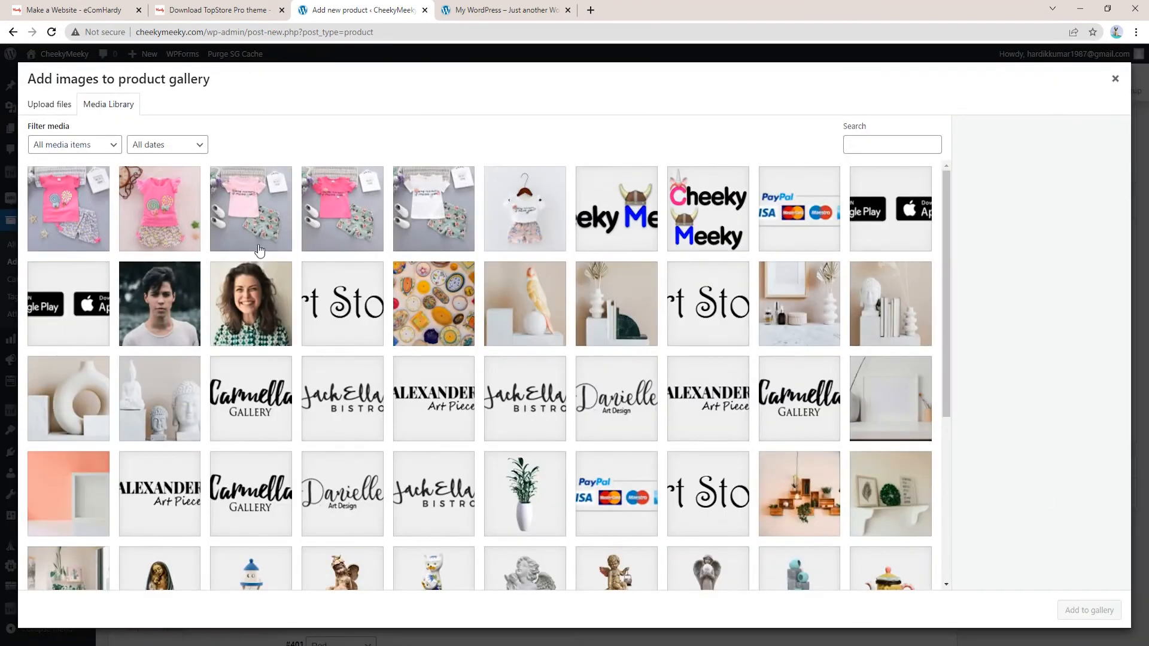
left_click(66, 180)
left_click(176, 207)
left_click(263, 208)
left_click(356, 209)
left_click(472, 209)
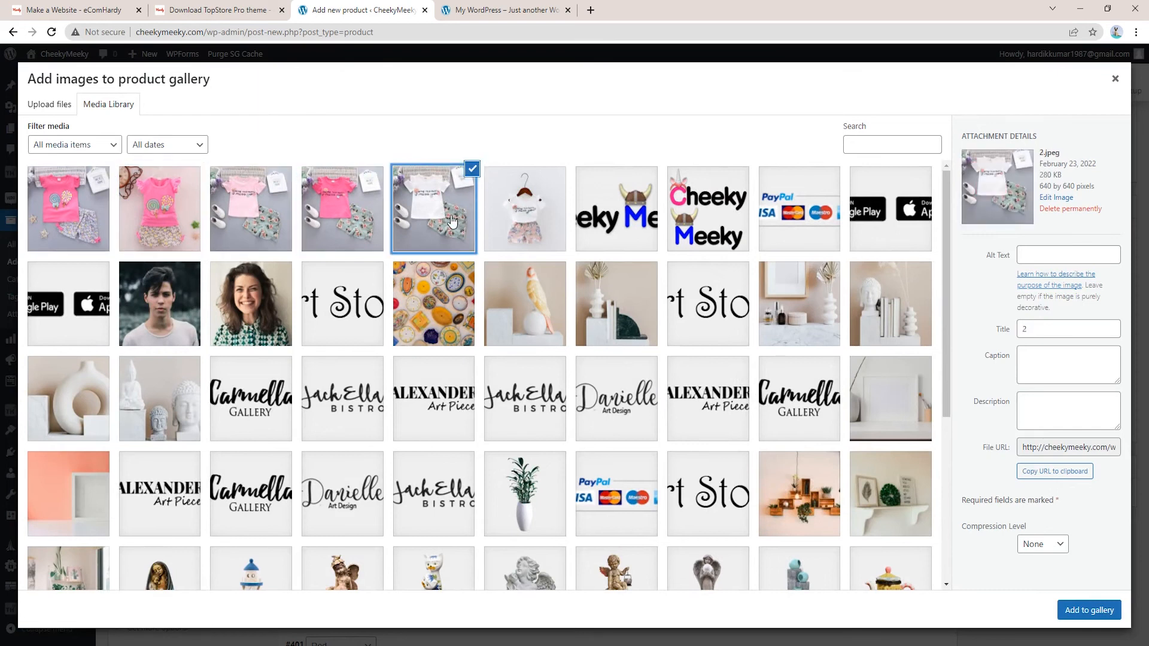
left_click(1107, 610)
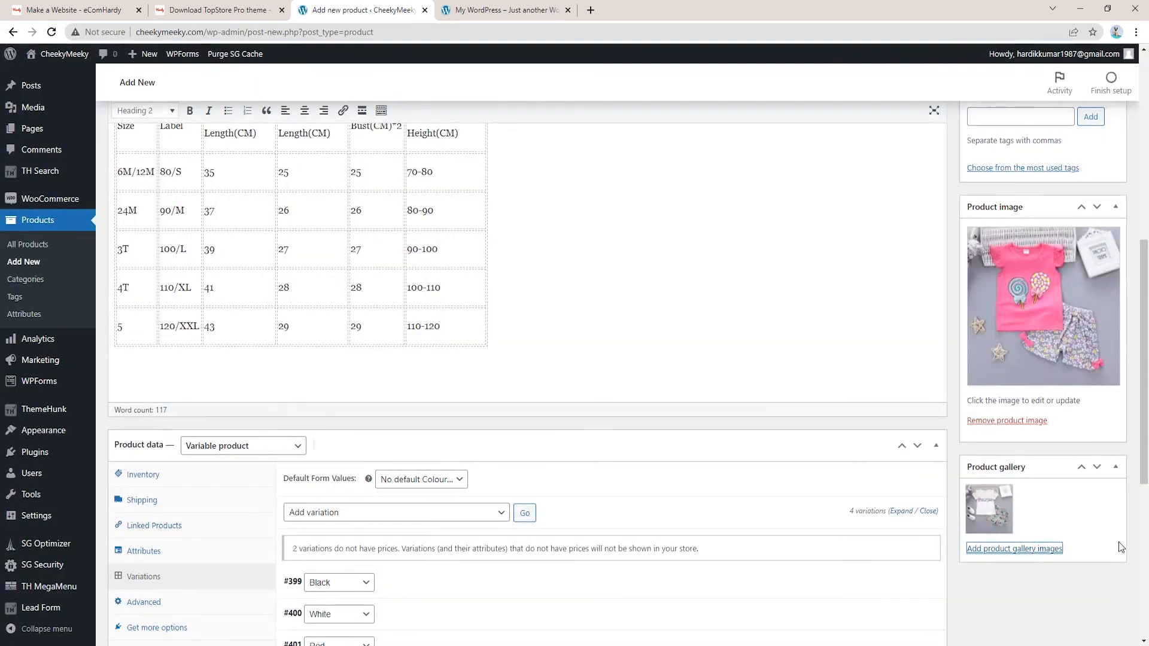
left_click(1060, 548)
left_click(527, 227)
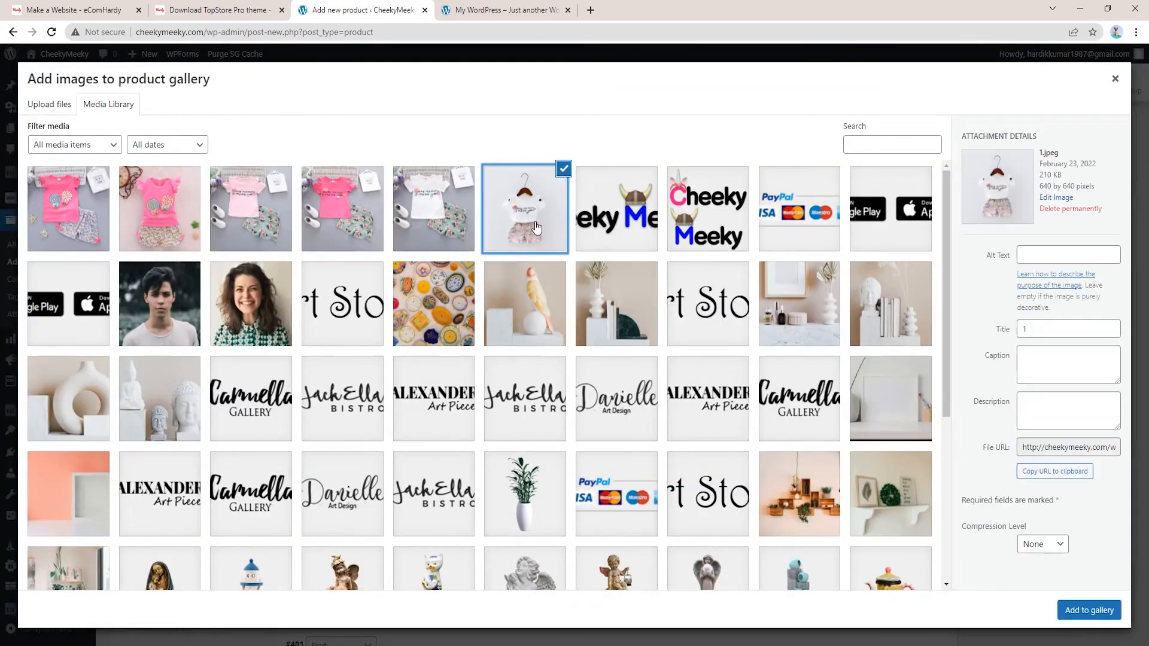
left_click(58, 208, "shift")
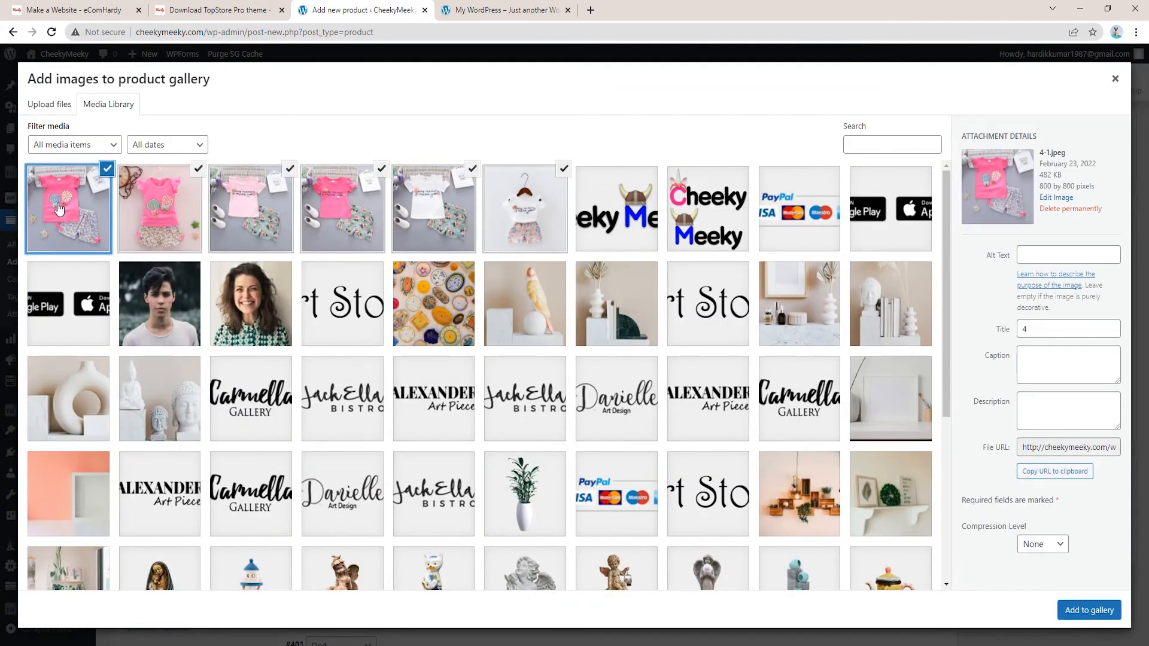
left_click(1075, 611)
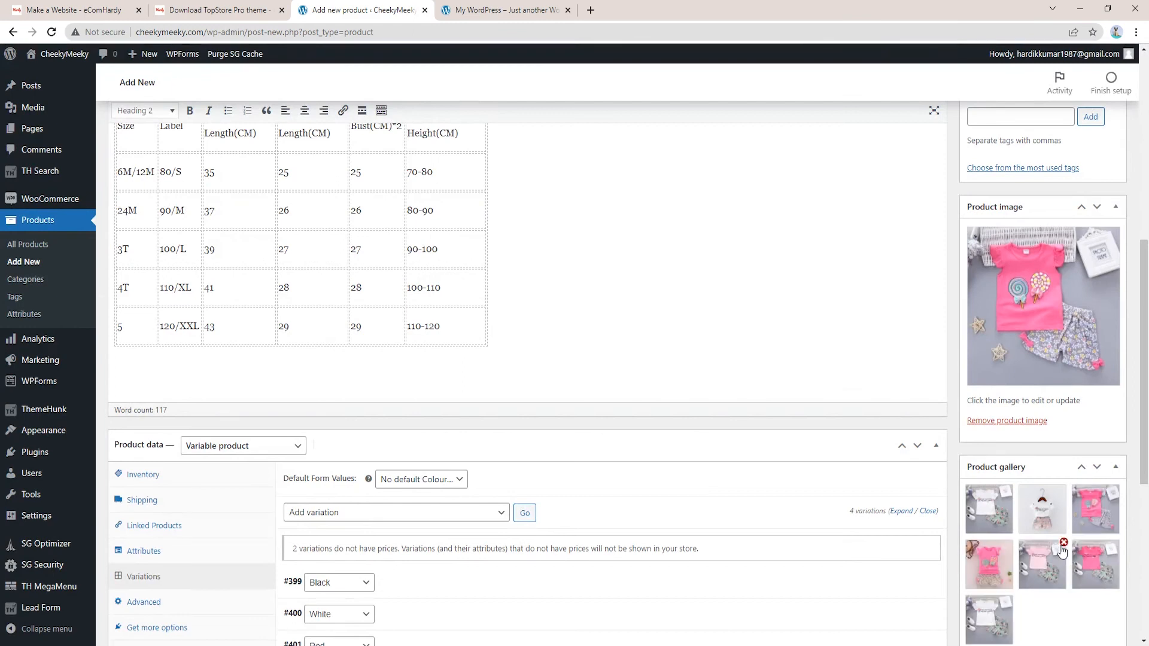
scroll(1068, 587, "down", 4)
scroll(905, 393, "up", 15)
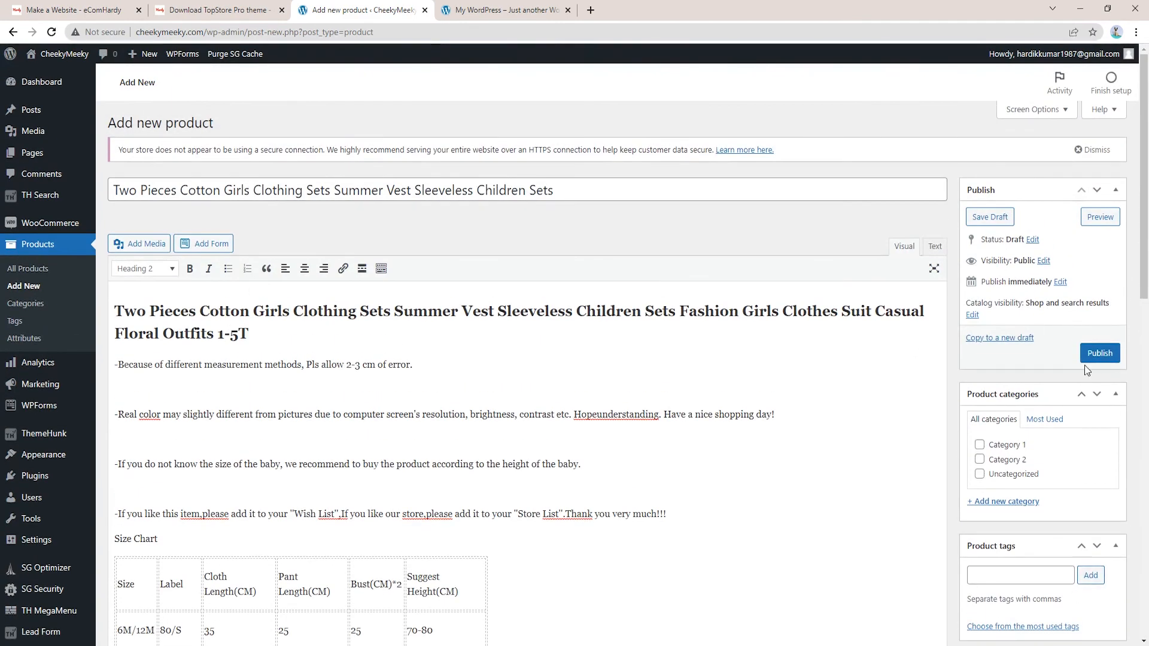
Create the Baby Cloth category, add the tag 'Tshirt for girls', and publish the product
scroll(996, 450, "down", 1)
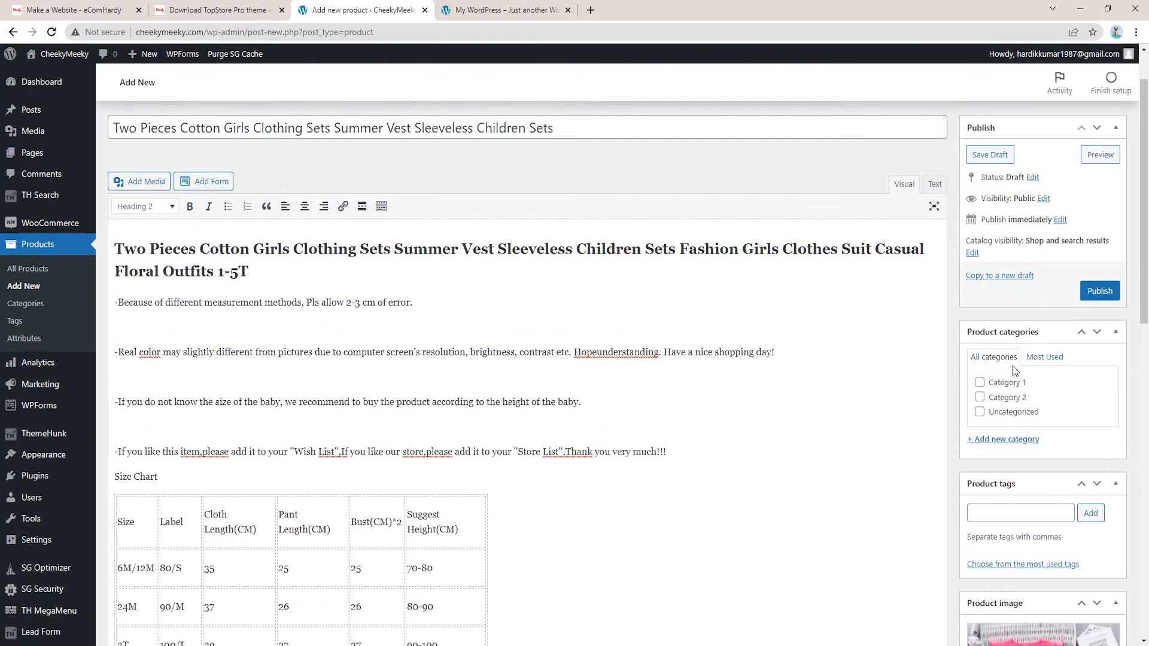
left_click(1000, 441)
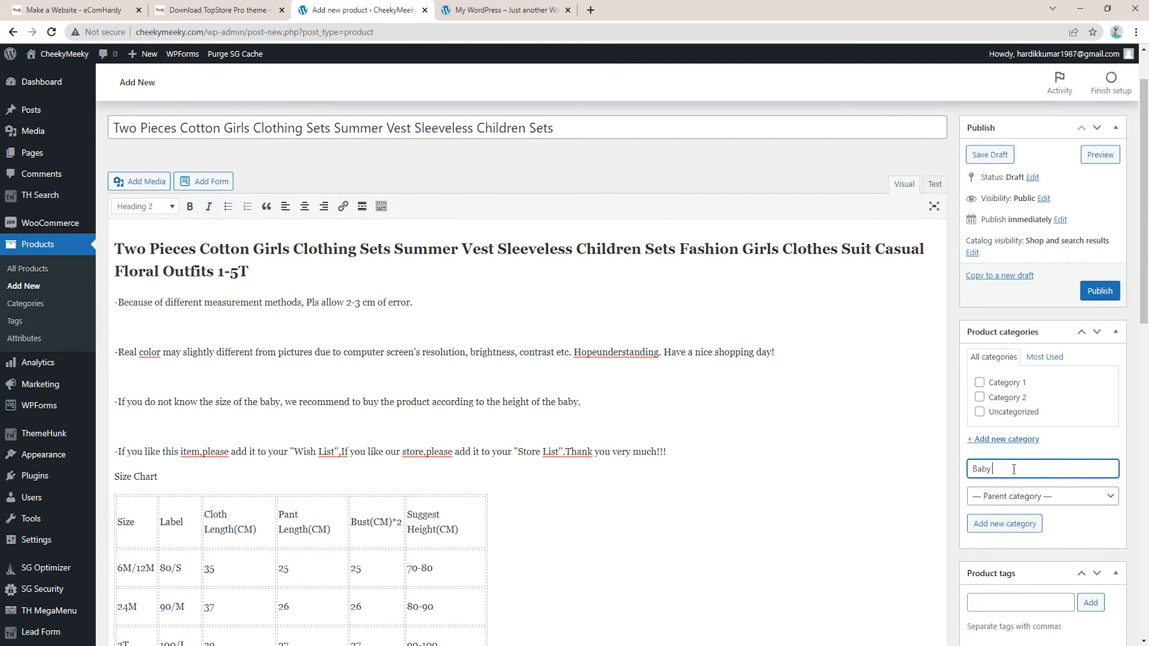
left_click(1007, 523)
scroll(1071, 342, "down", 4)
left_click(1030, 368)
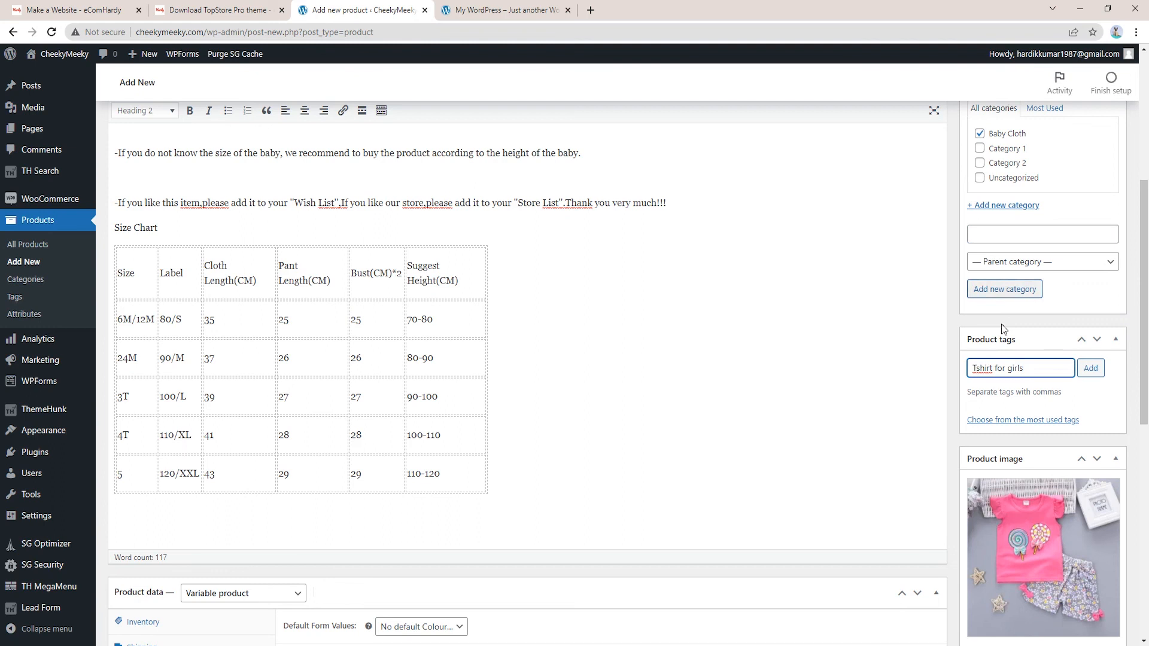
left_click(1094, 368)
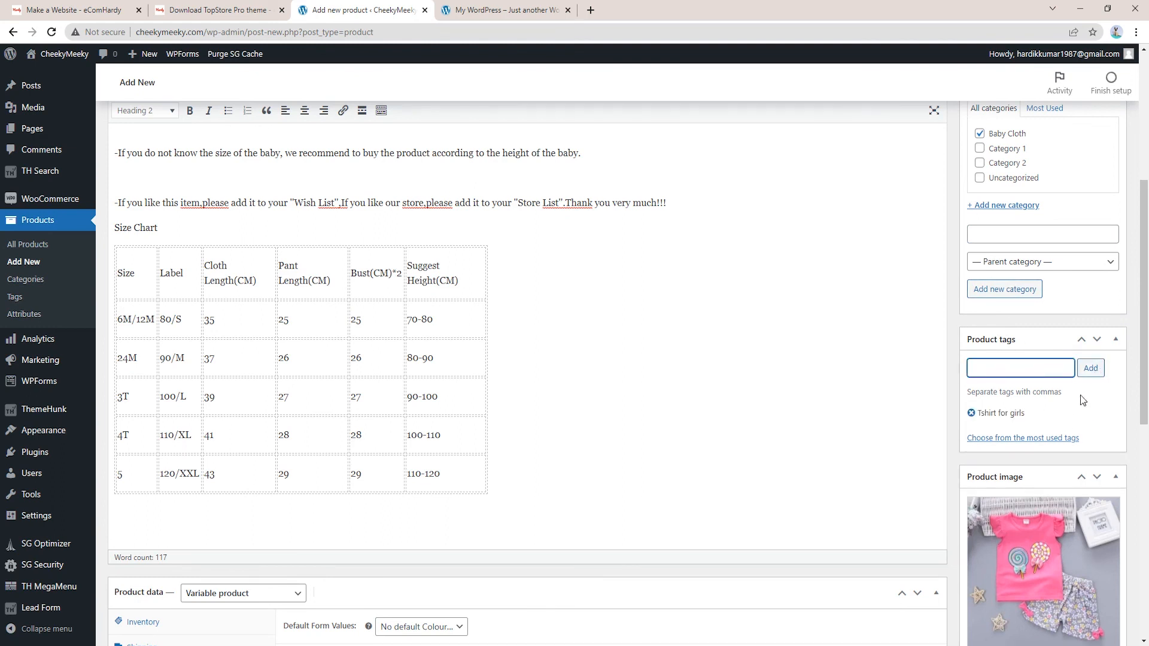
scroll(1080, 395, "up", 5)
left_click(1101, 358)
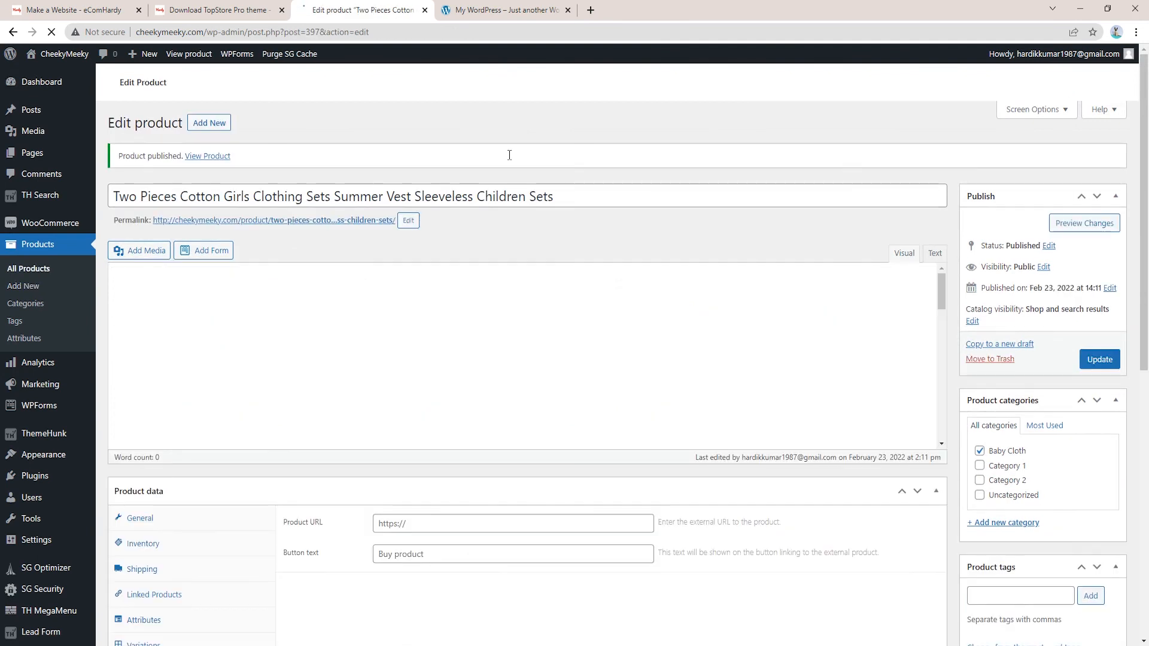
Open the product's permalink in a new browser tab and switch to that live page
scroll(260, 202, "down", 1)
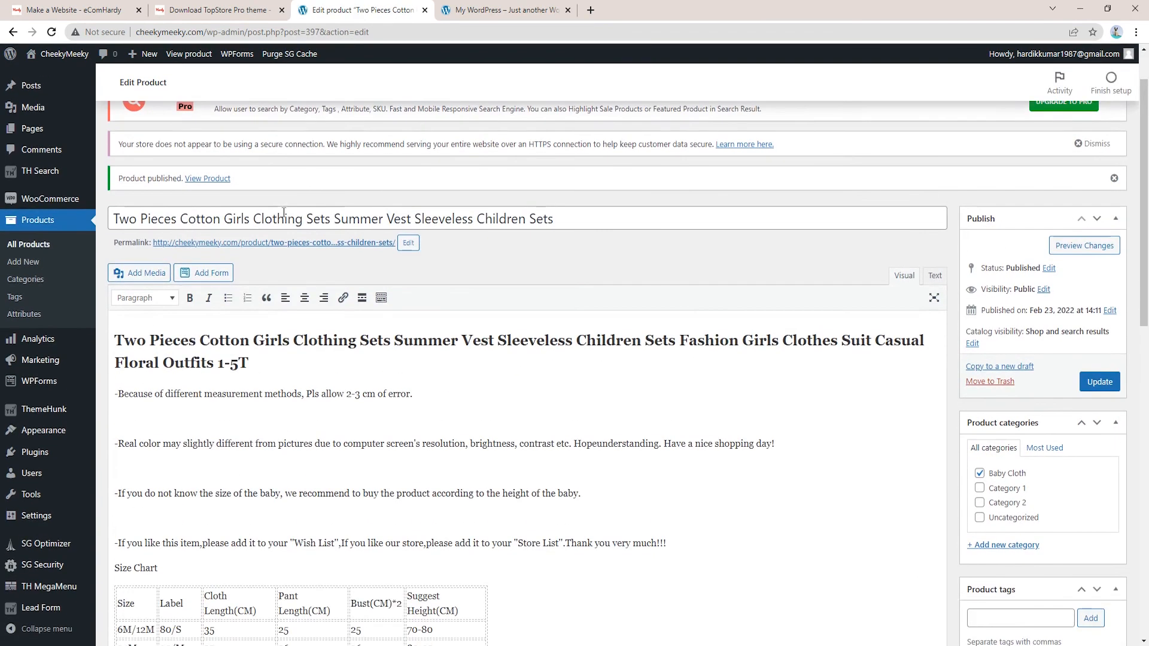
right_click(281, 247)
left_click(294, 253)
left_click(649, 7)
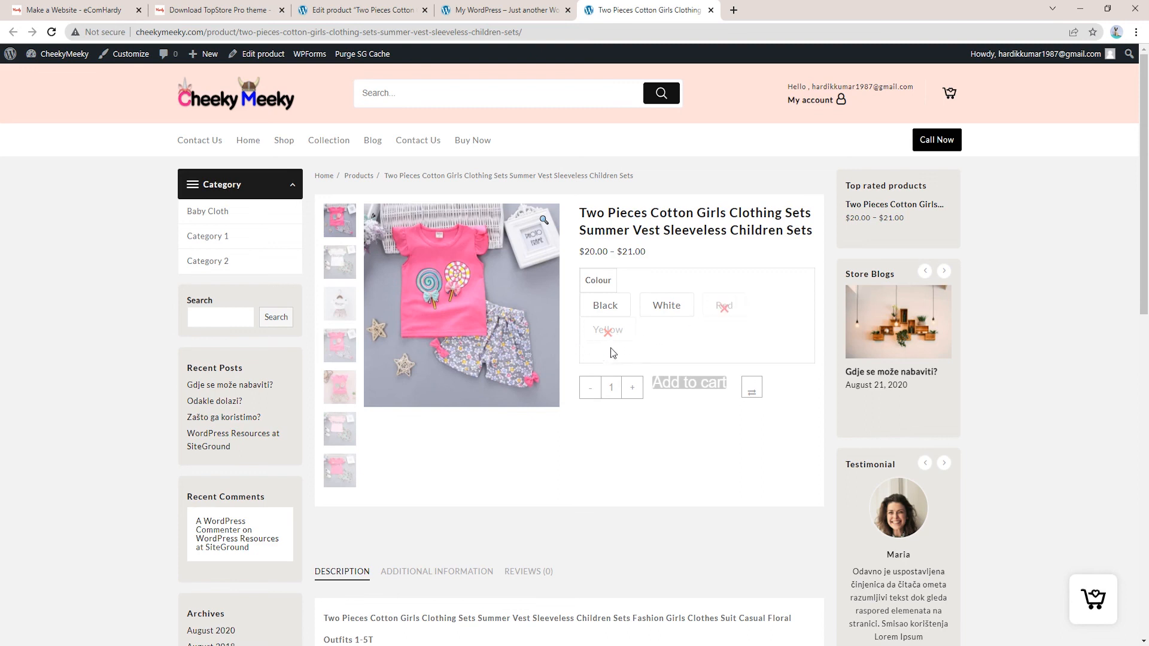
Add the Black variation to the cart, review the cart, and proceed to checkout
left_click(609, 308)
left_click(712, 437)
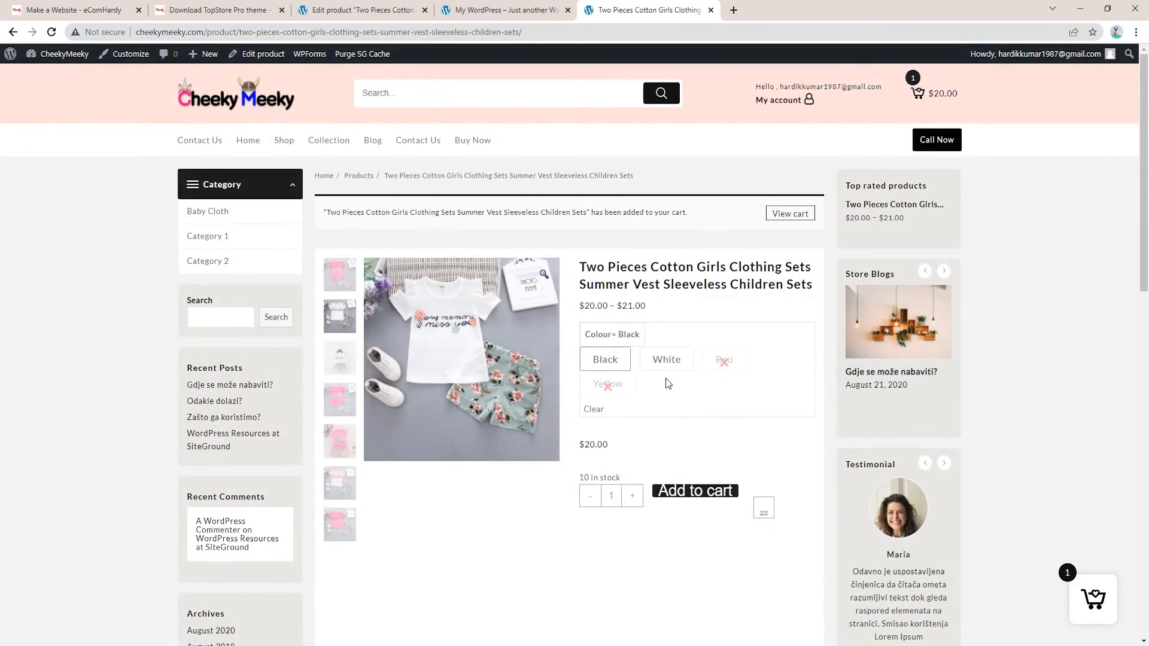
left_click(918, 91)
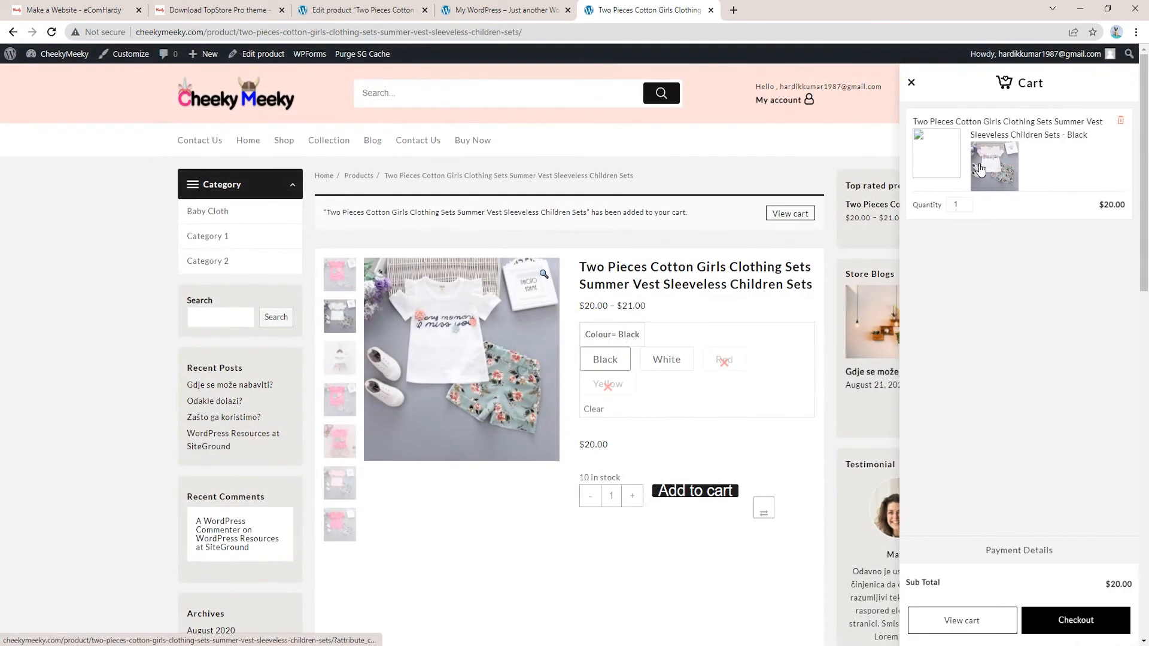
left_click(1037, 133)
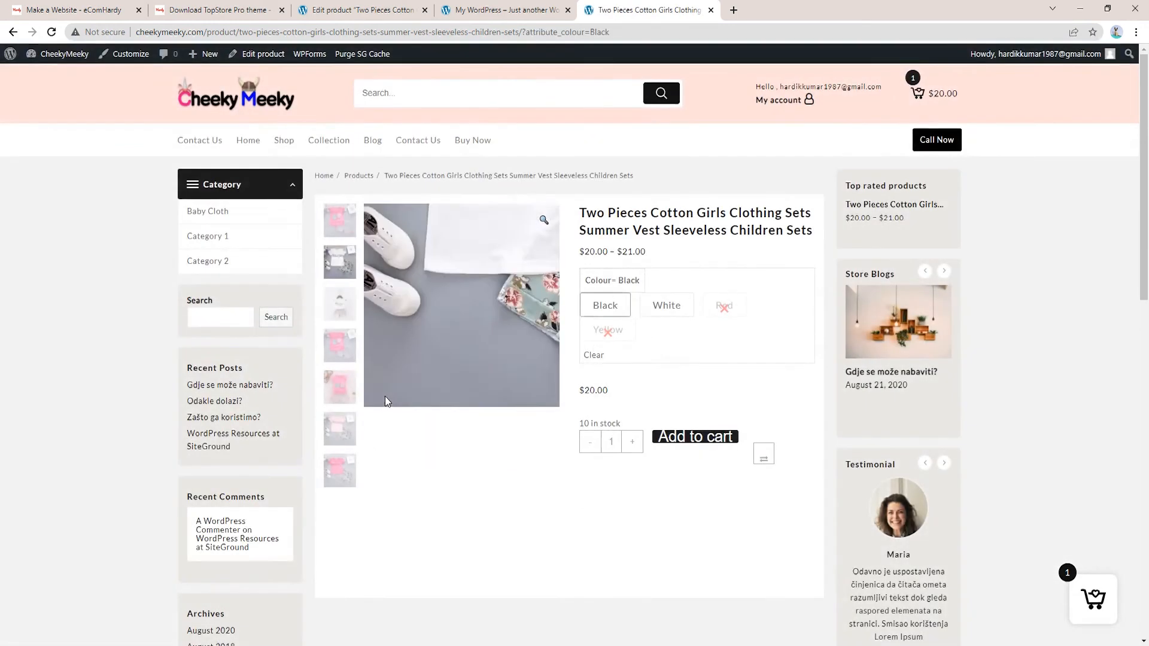
scroll(779, 504, "down", 5)
scroll(874, 366, "up", 6)
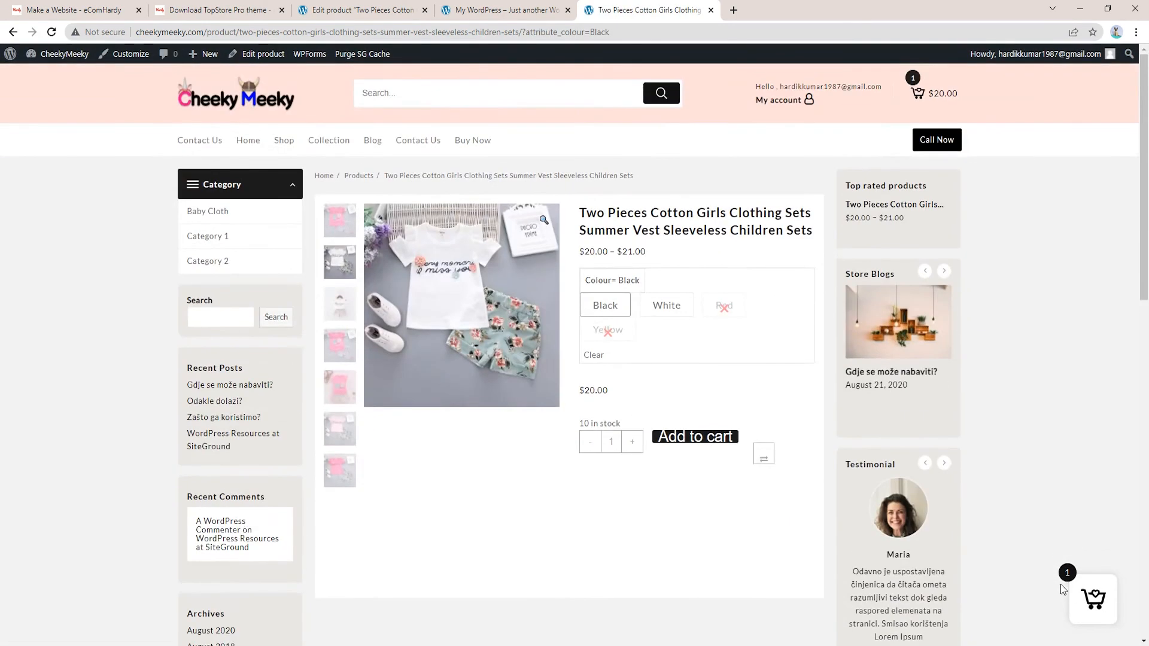
left_click(1086, 600)
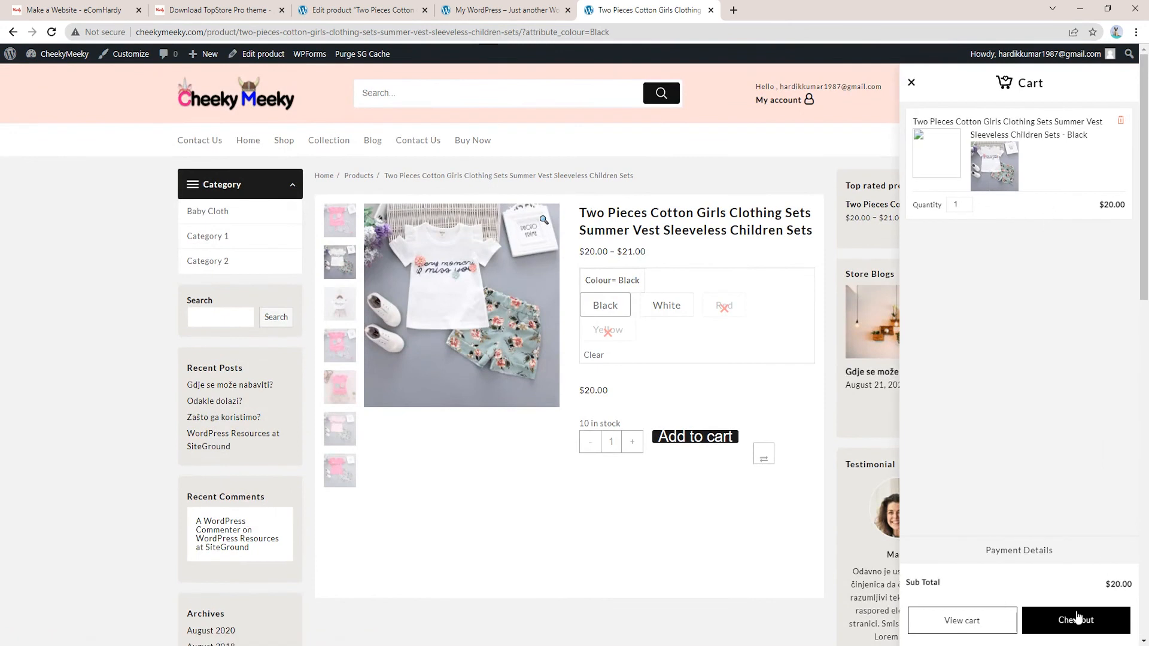
left_click(1073, 623)
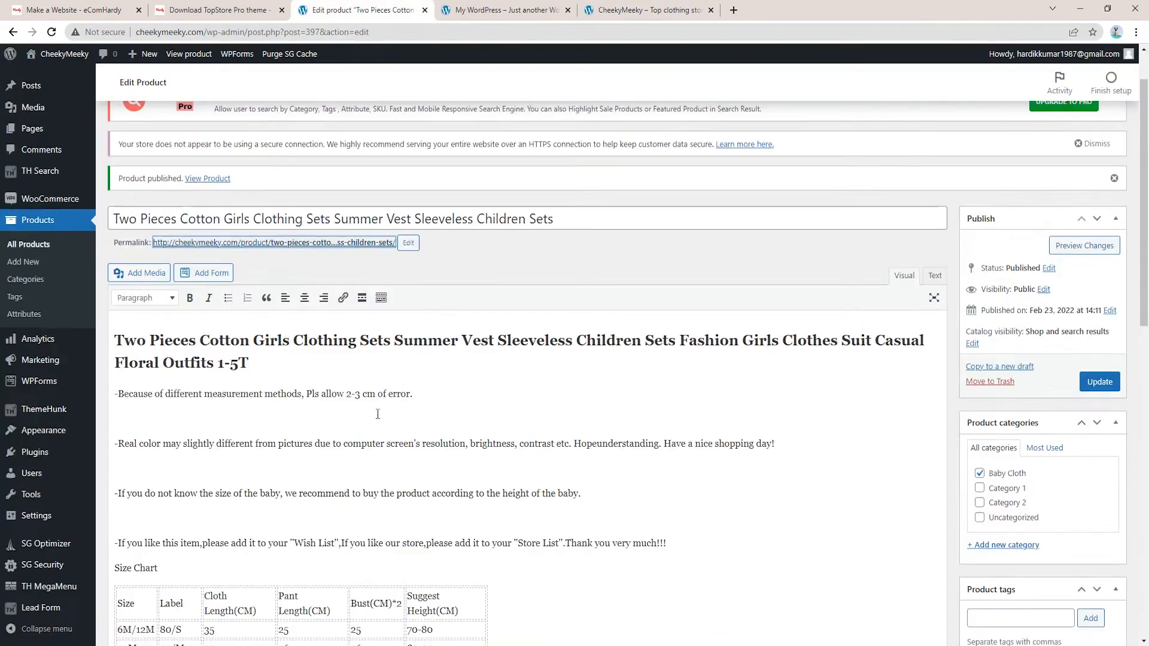
scroll(378, 414, "up", 1)
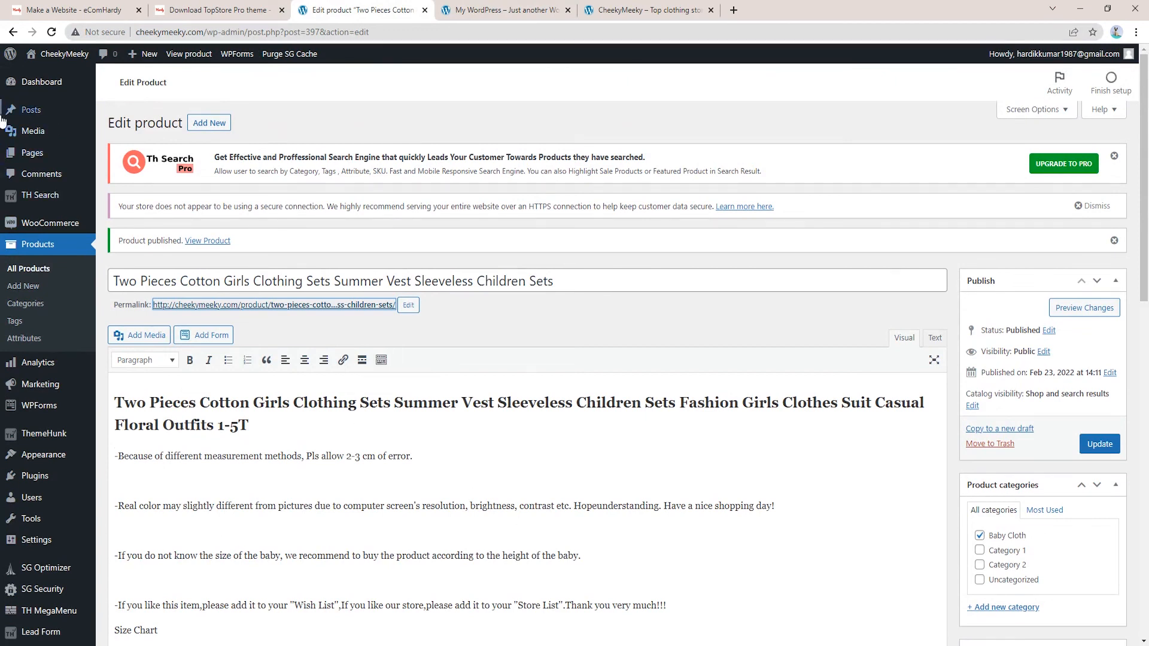
scroll(78, 256, "down", 4)
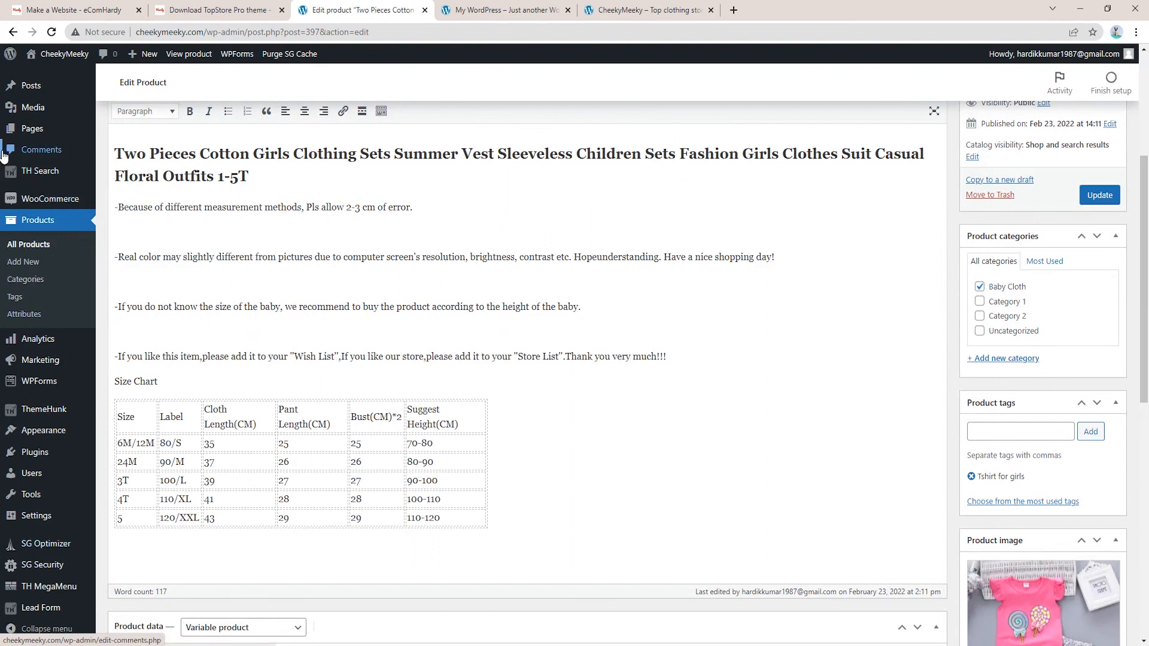
scroll(55, 152, "up", 2)
scroll(56, 152, "up", 2)
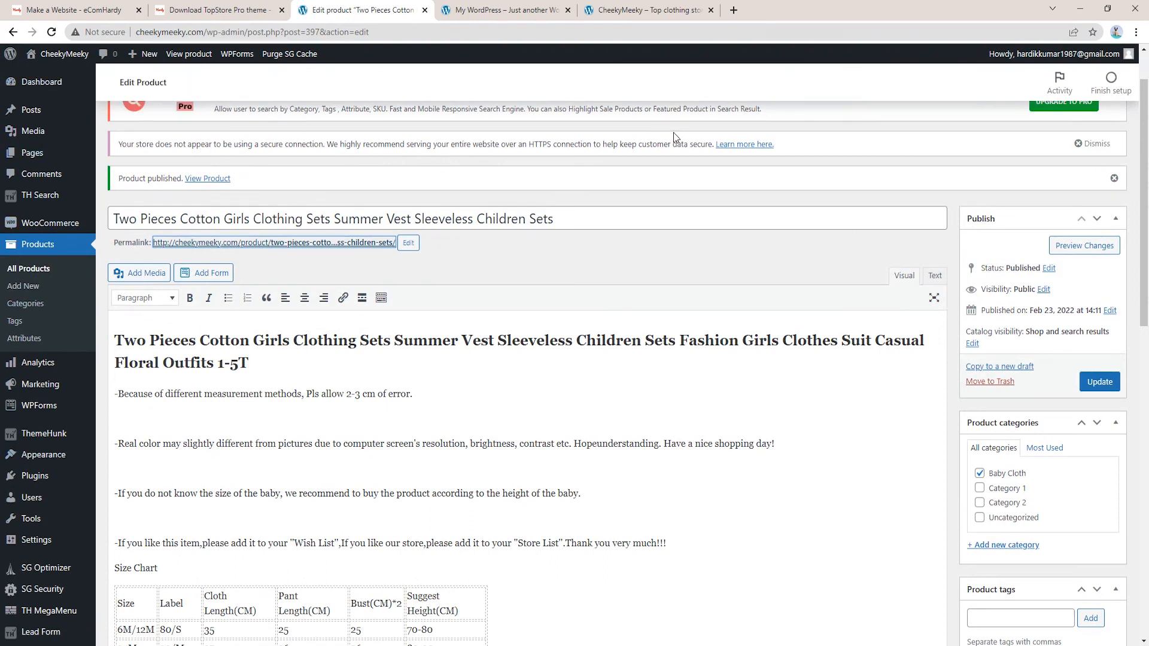
mouse_move(65, 438)
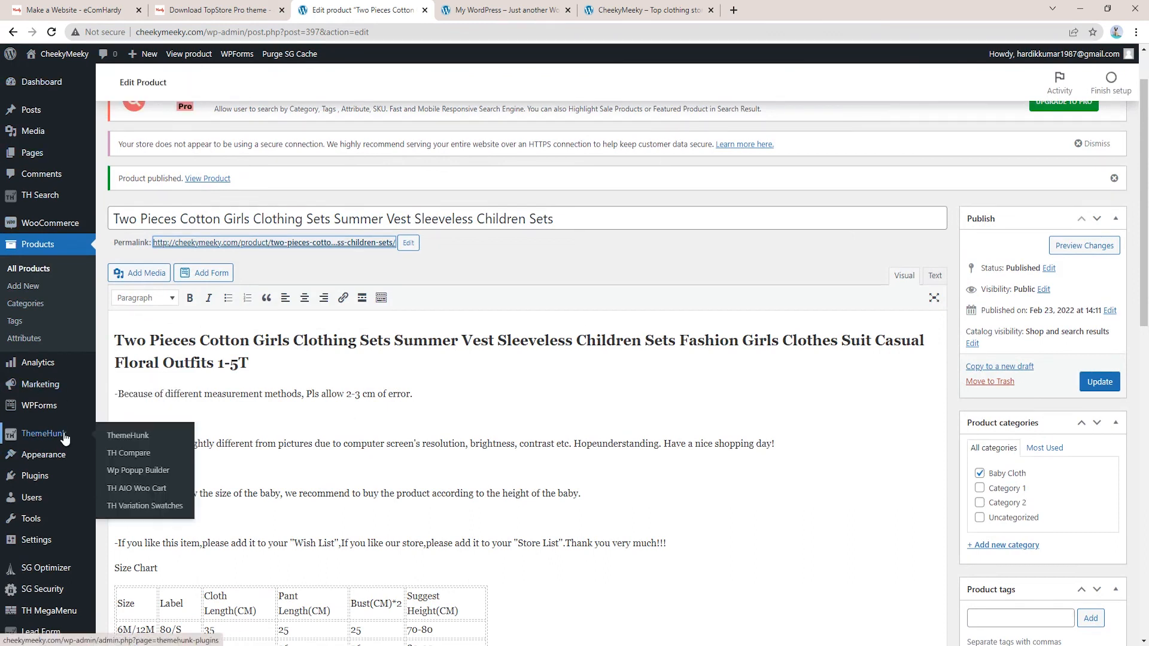